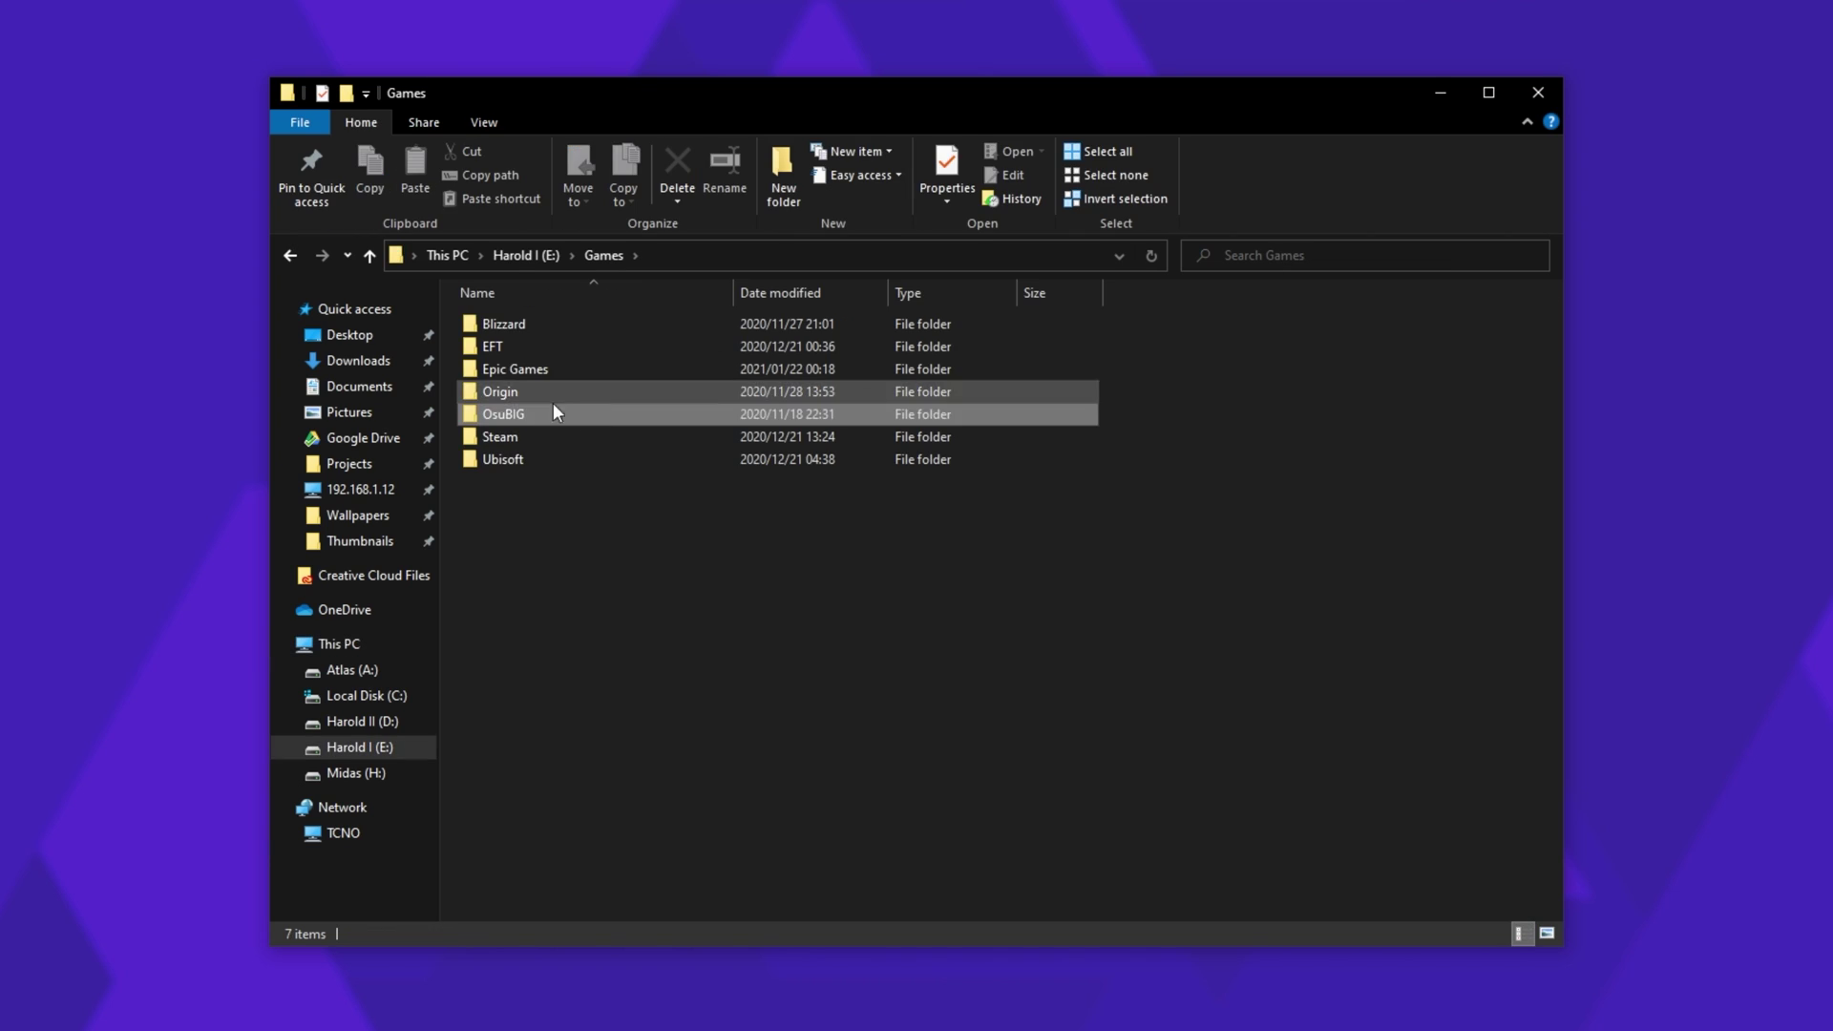
# Open the OsuBIG folder and look through the contents of its Data and Songs subfolders.
pyautogui.doubleClick(574, 414)
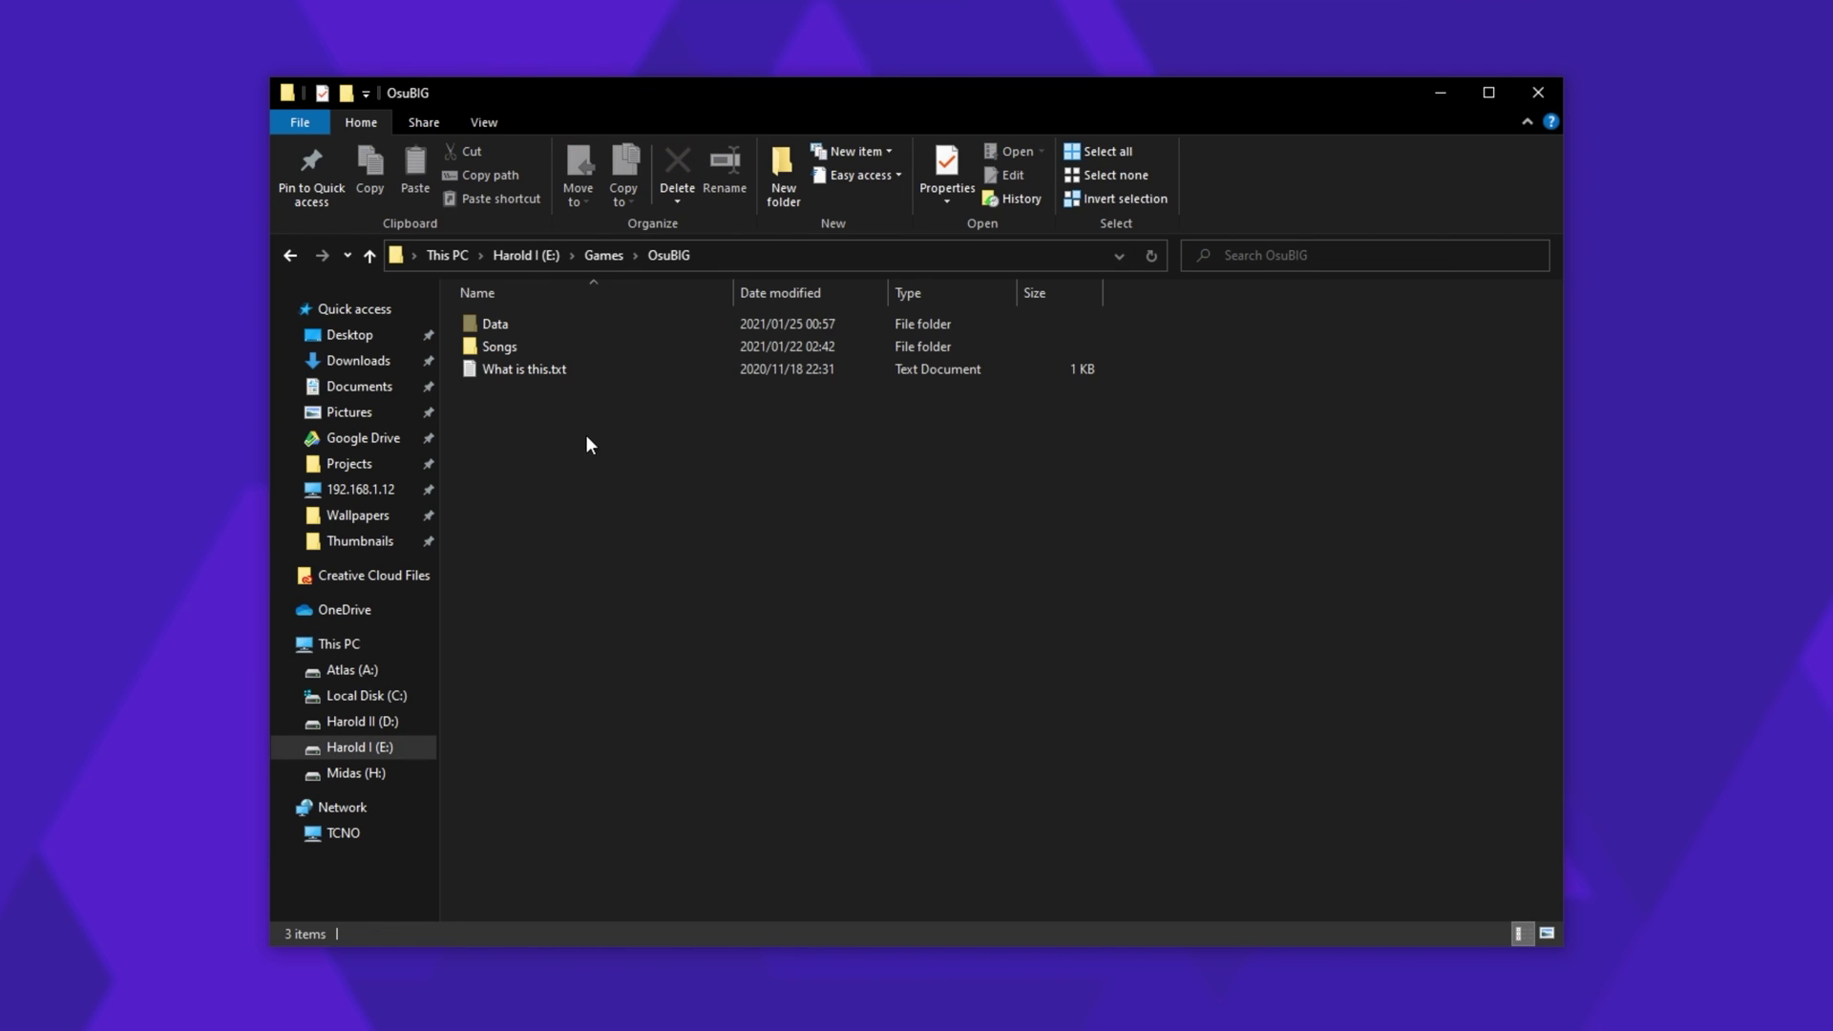
pyautogui.click(533, 324)
pyautogui.doubleClick(561, 325)
pyautogui.hotkey('alt', 'Left')
pyautogui.doubleClick(515, 346)
pyautogui.moveTo(1553, 306); pyautogui.dragTo(1480, 859)
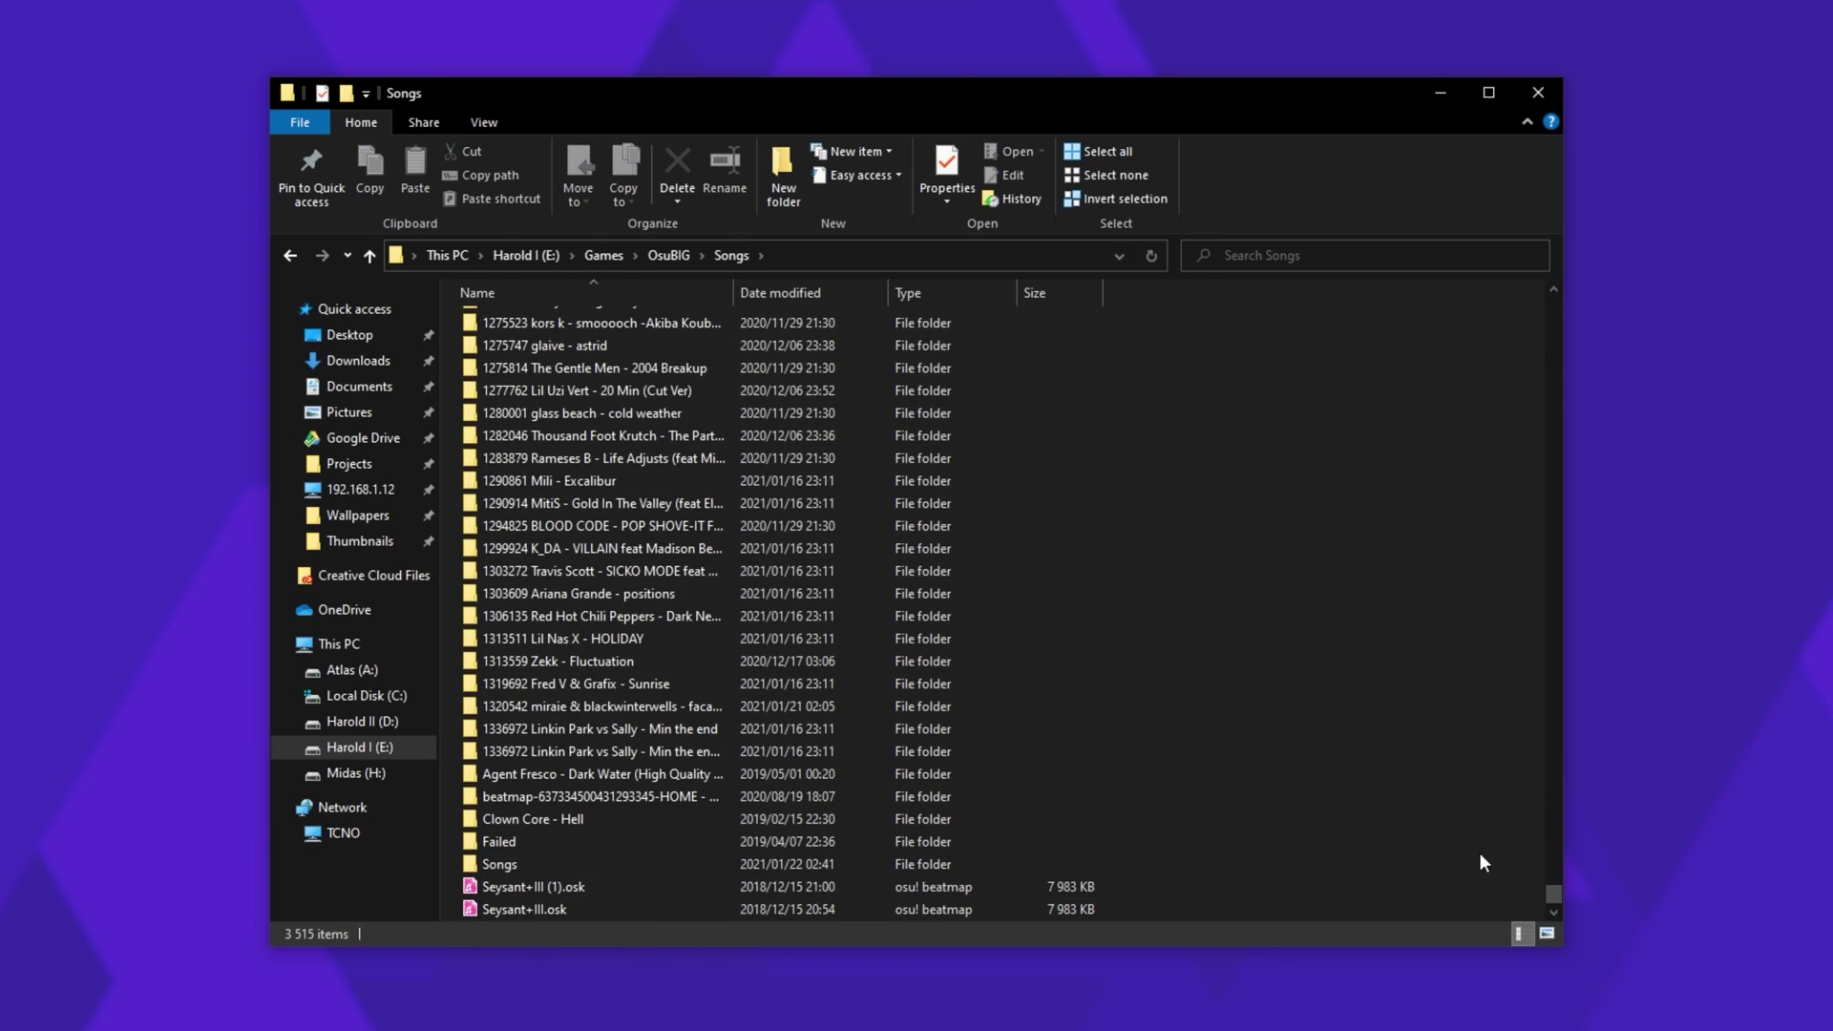
pyautogui.hotkey('alt', 'Left')
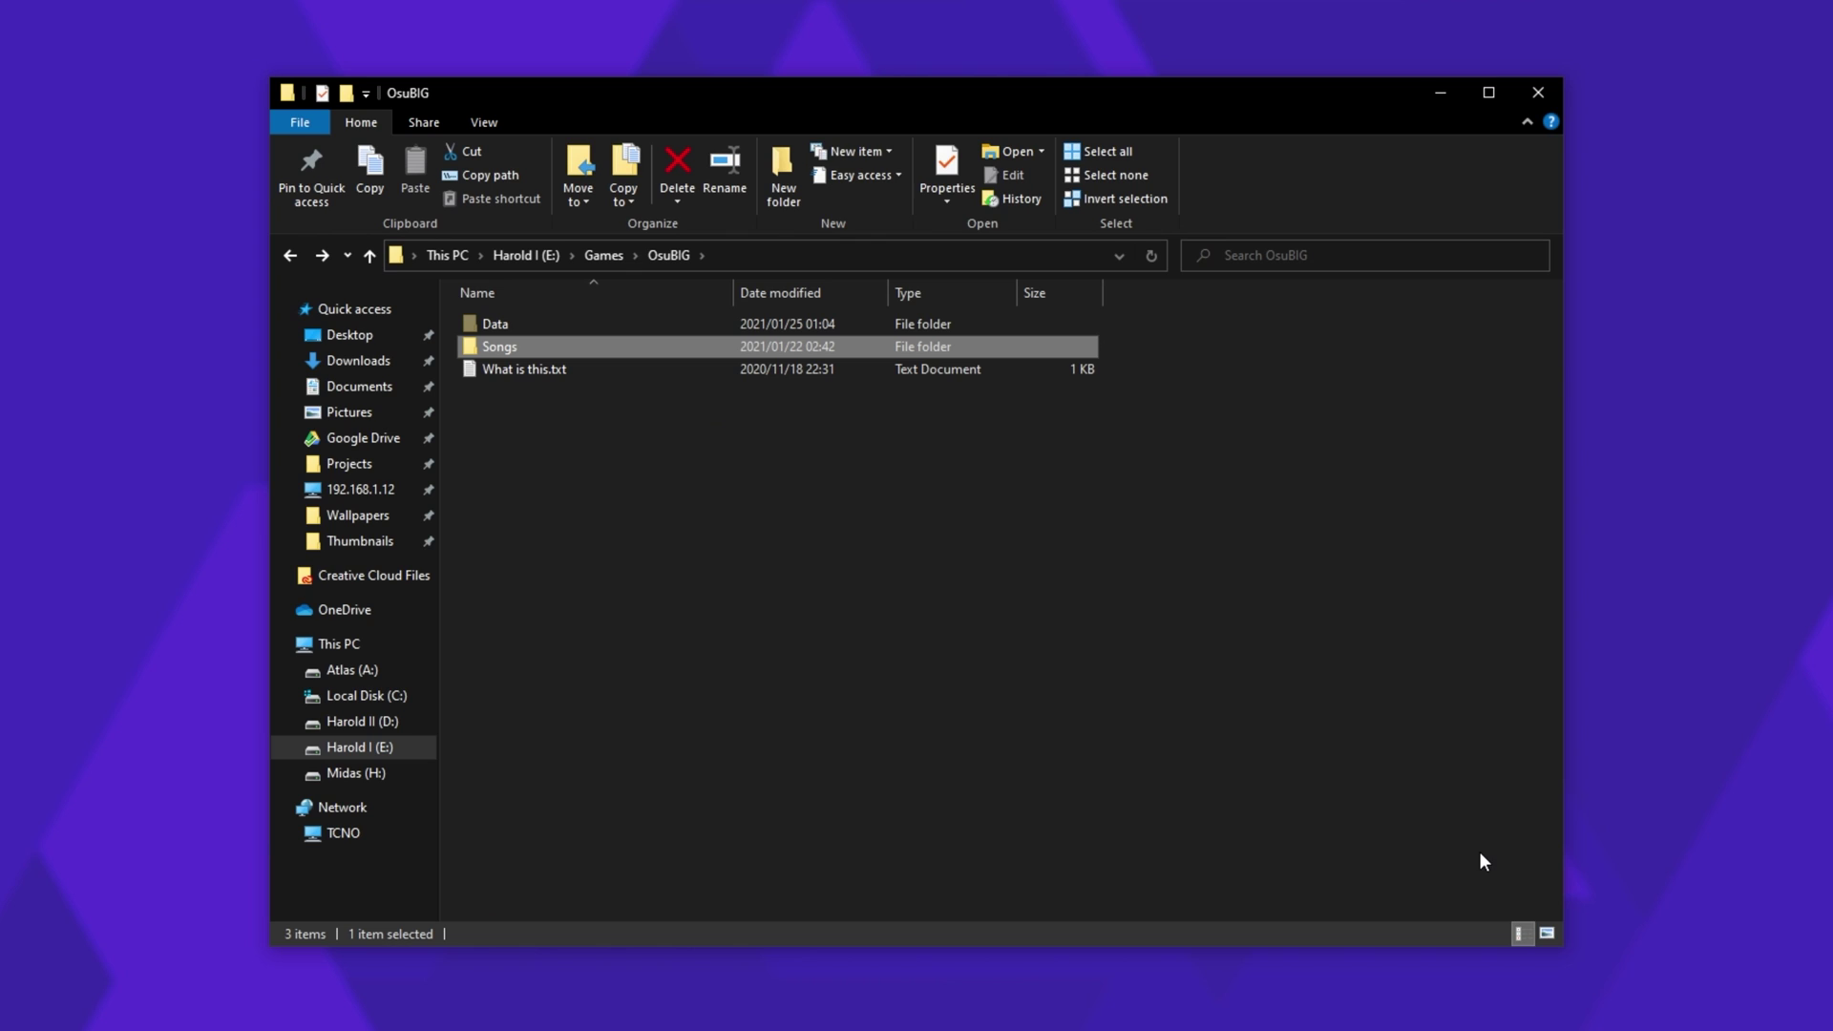
# Check the combined size of the Data and Songs folders in their properties.
pyautogui.moveTo(1145, 345); pyautogui.dragTo(1030, 315)
pyautogui.rightClick(1029, 334)
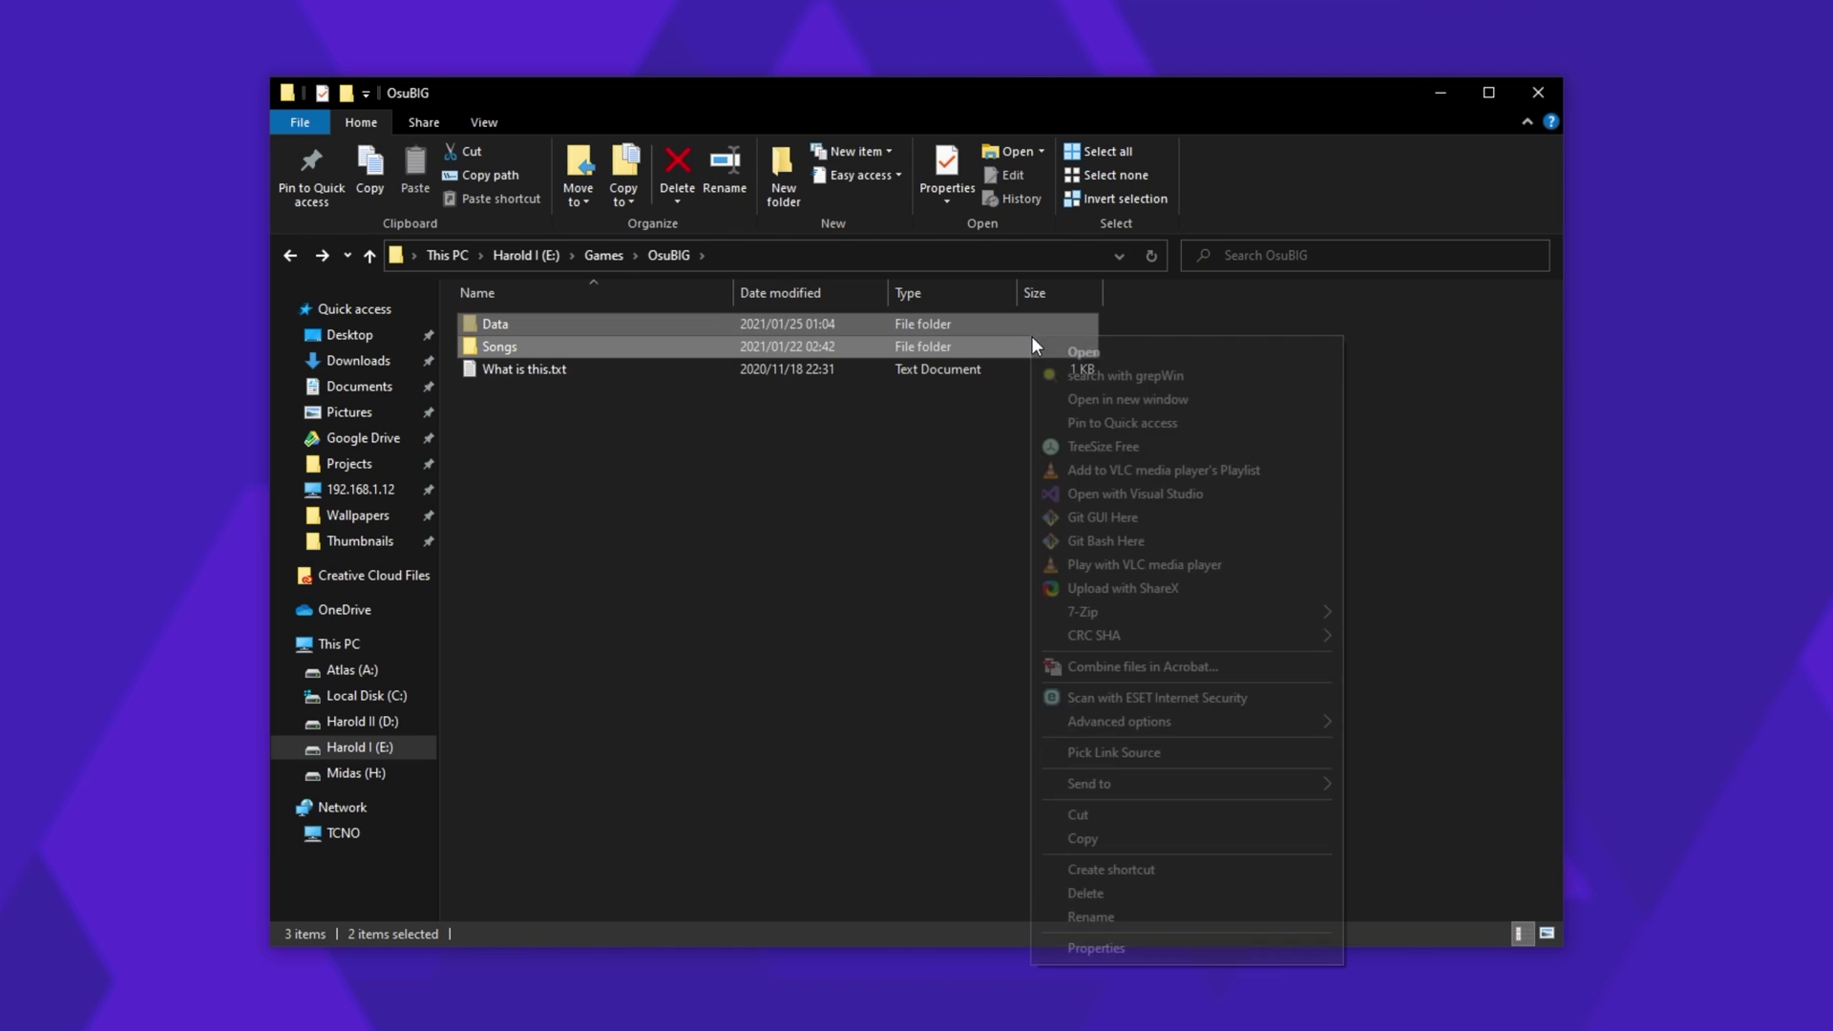
pyautogui.click(1183, 947)
pyautogui.moveTo(1179, 373); pyautogui.dragTo(856, 307)
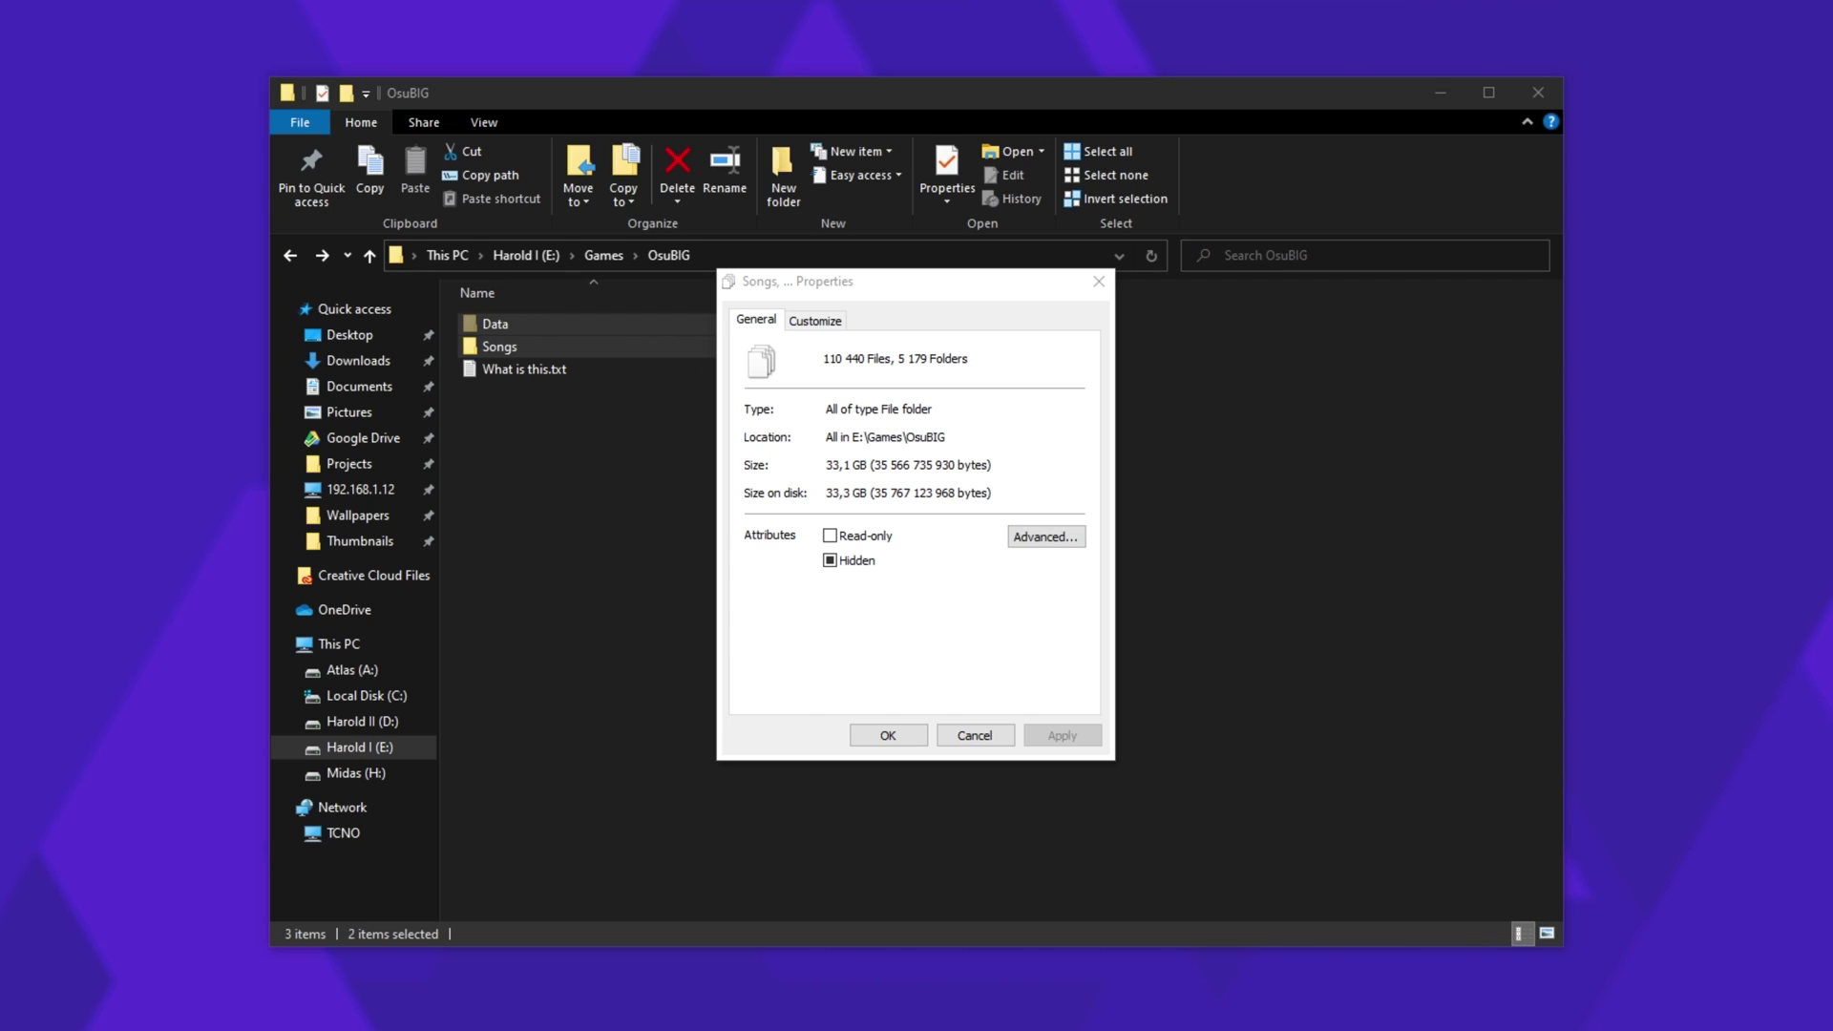
pyautogui.moveTo(825, 465); pyautogui.dragTo(906, 464)
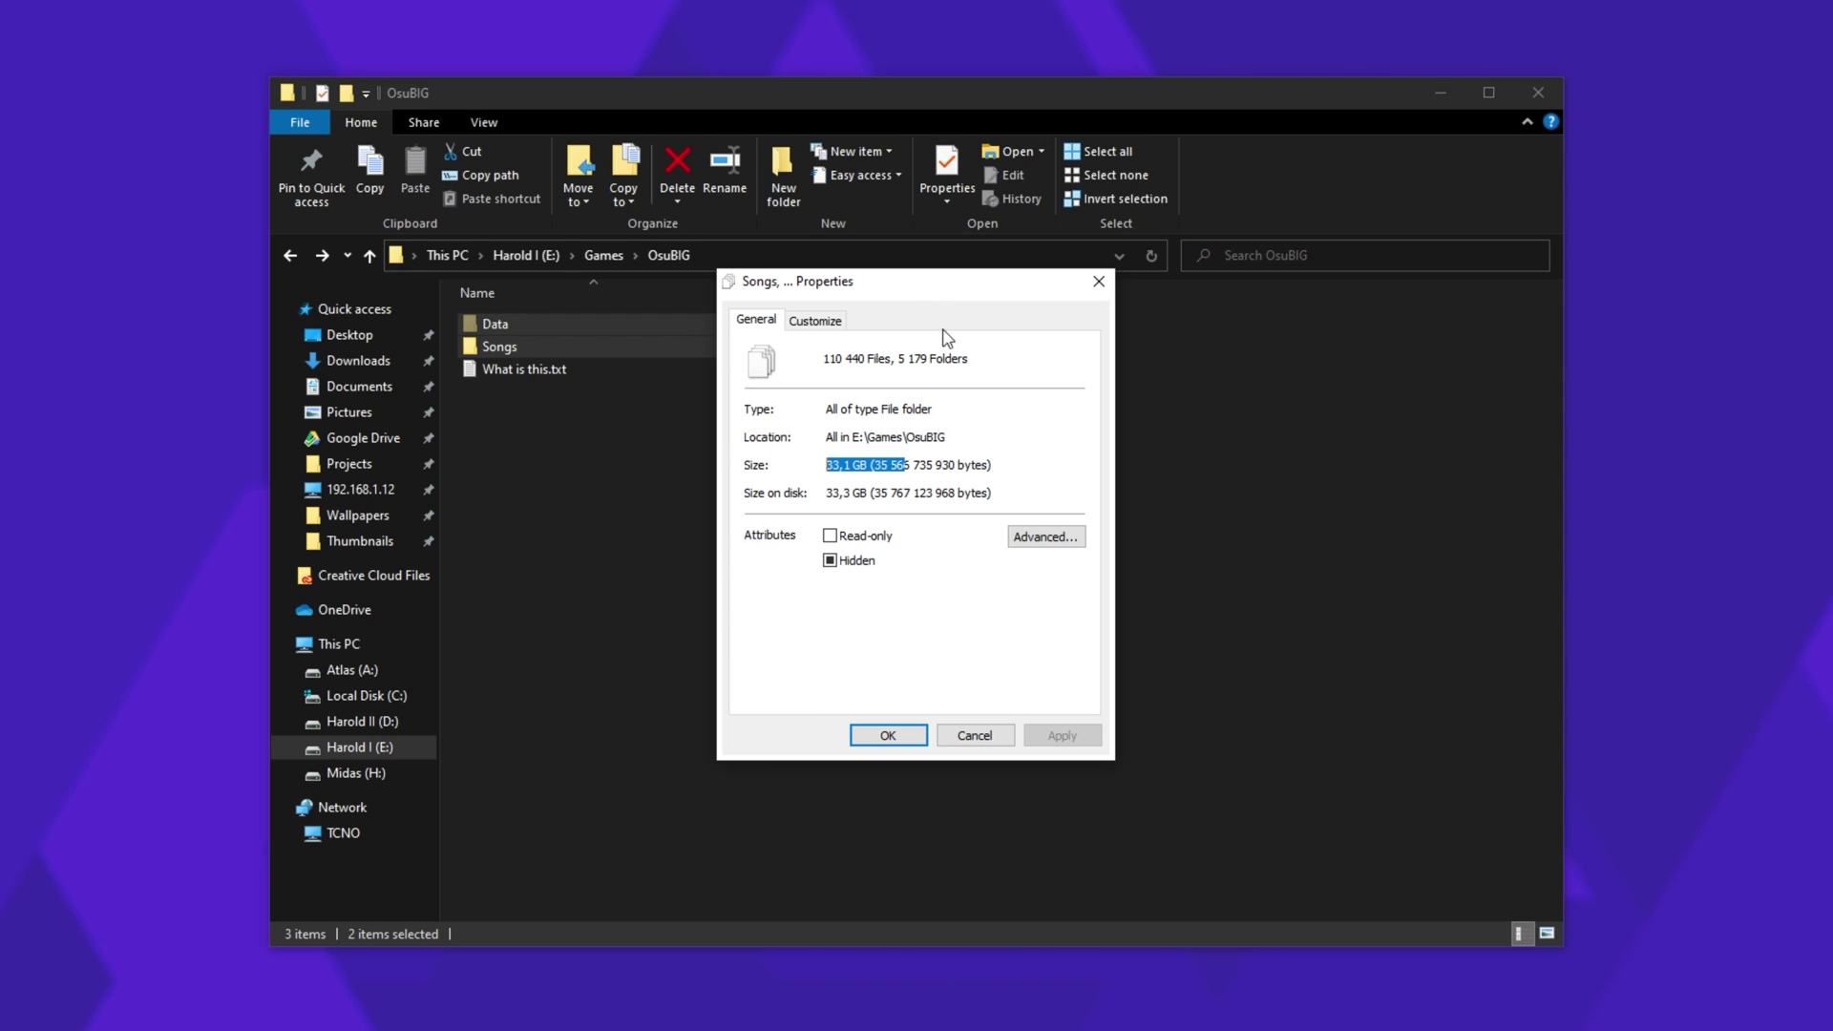
pyautogui.click(1031, 437)
pyautogui.press('Escape')
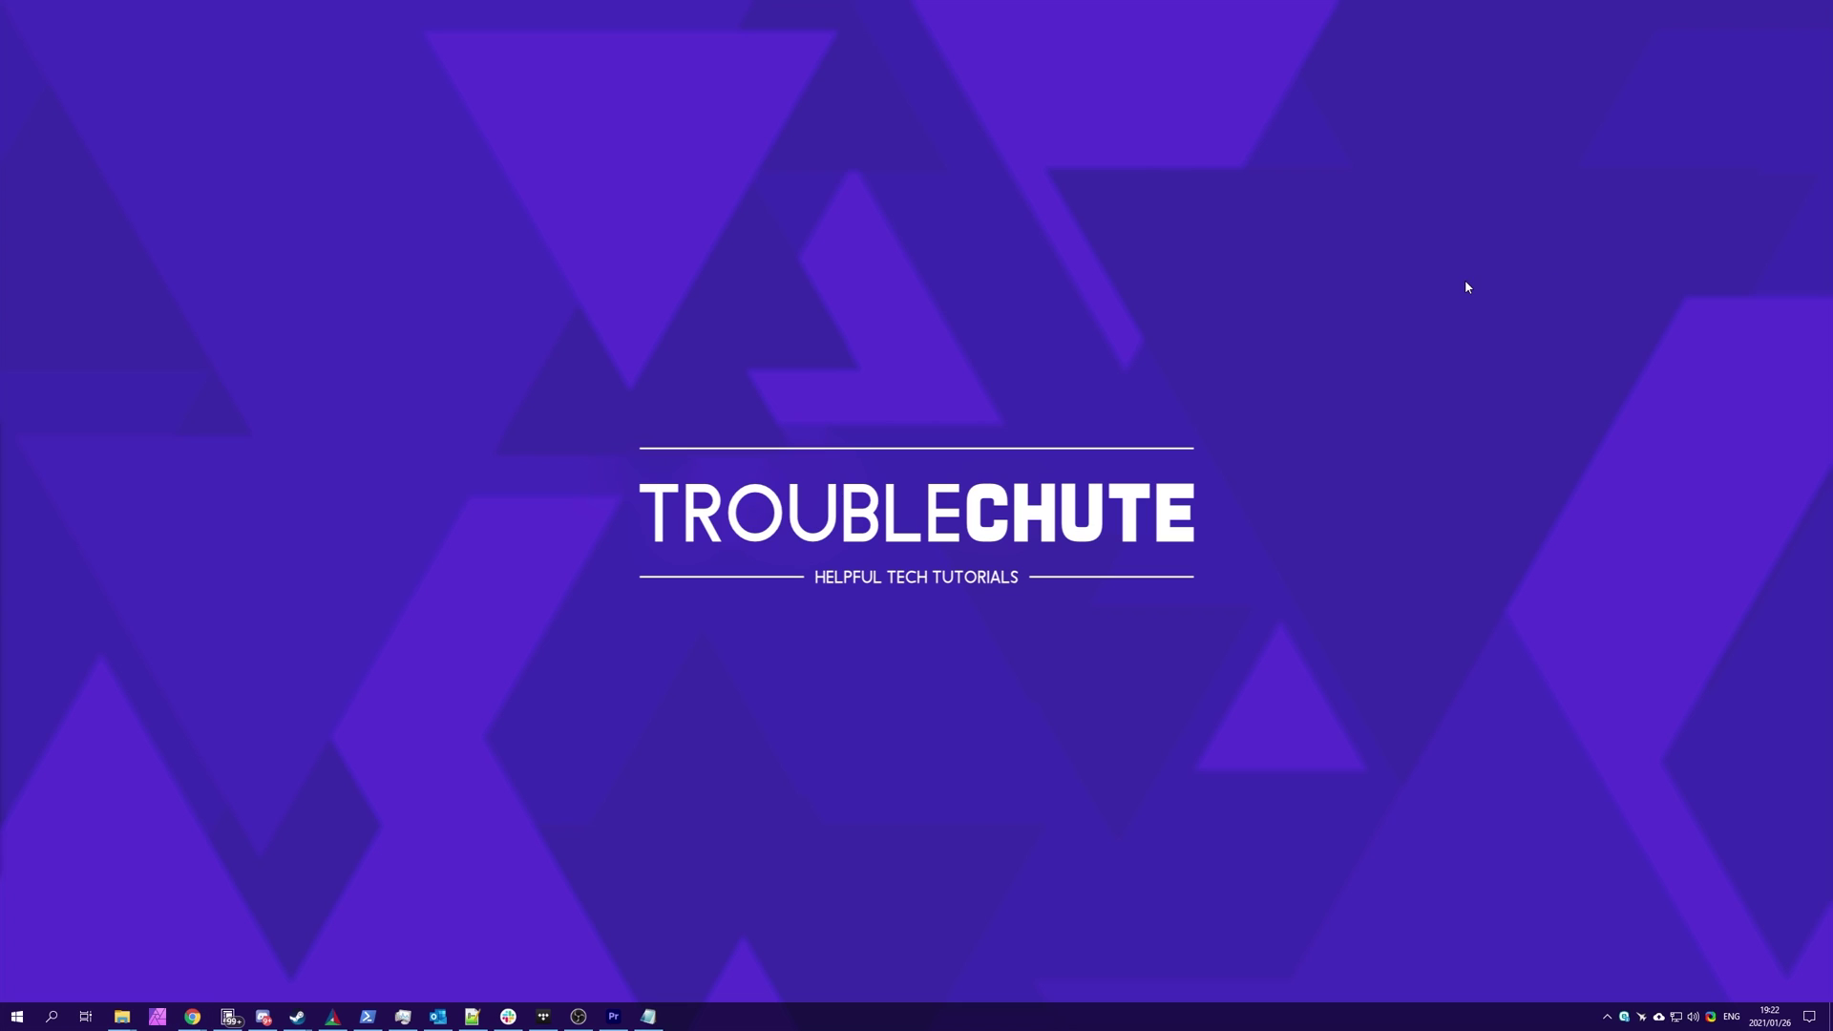
# Switch to Chrome and review the henntix/osu-cleaner repository page on GitHub.
pyautogui.click(191, 1016)
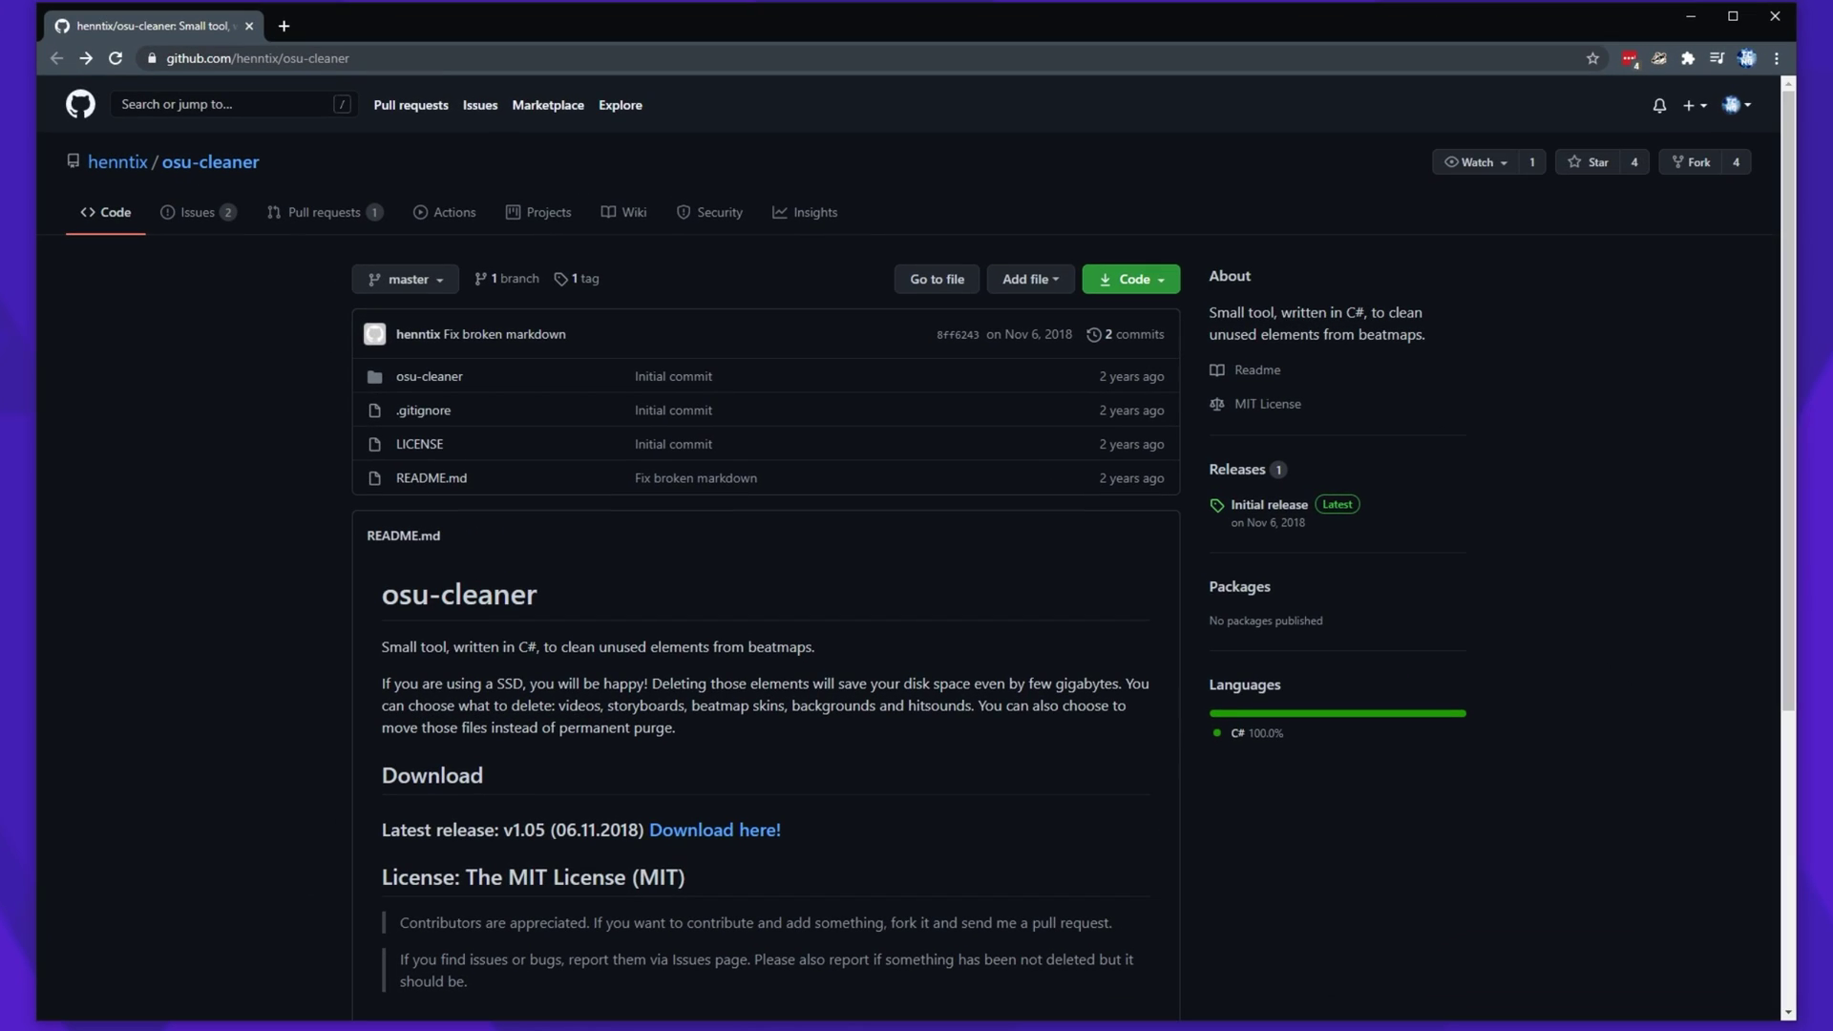
pyautogui.scroll(-5, 1358, 353)
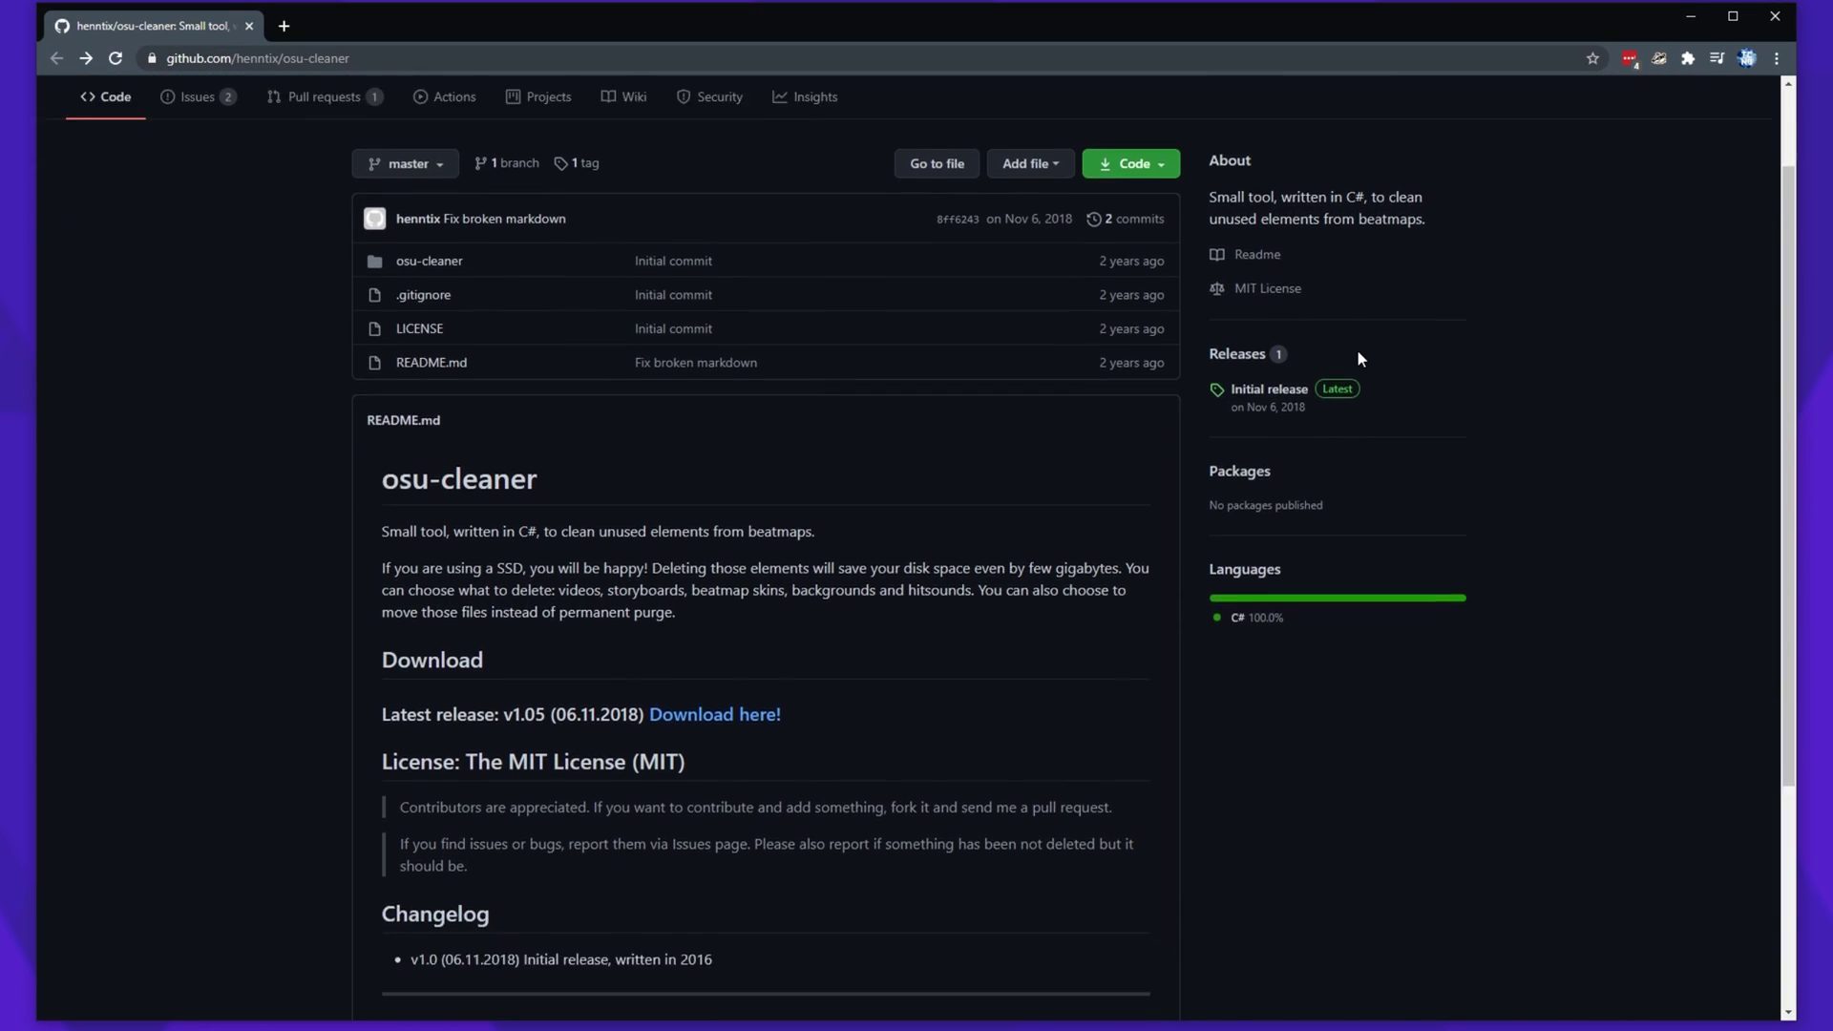
pyautogui.scroll(5, 1243, 642)
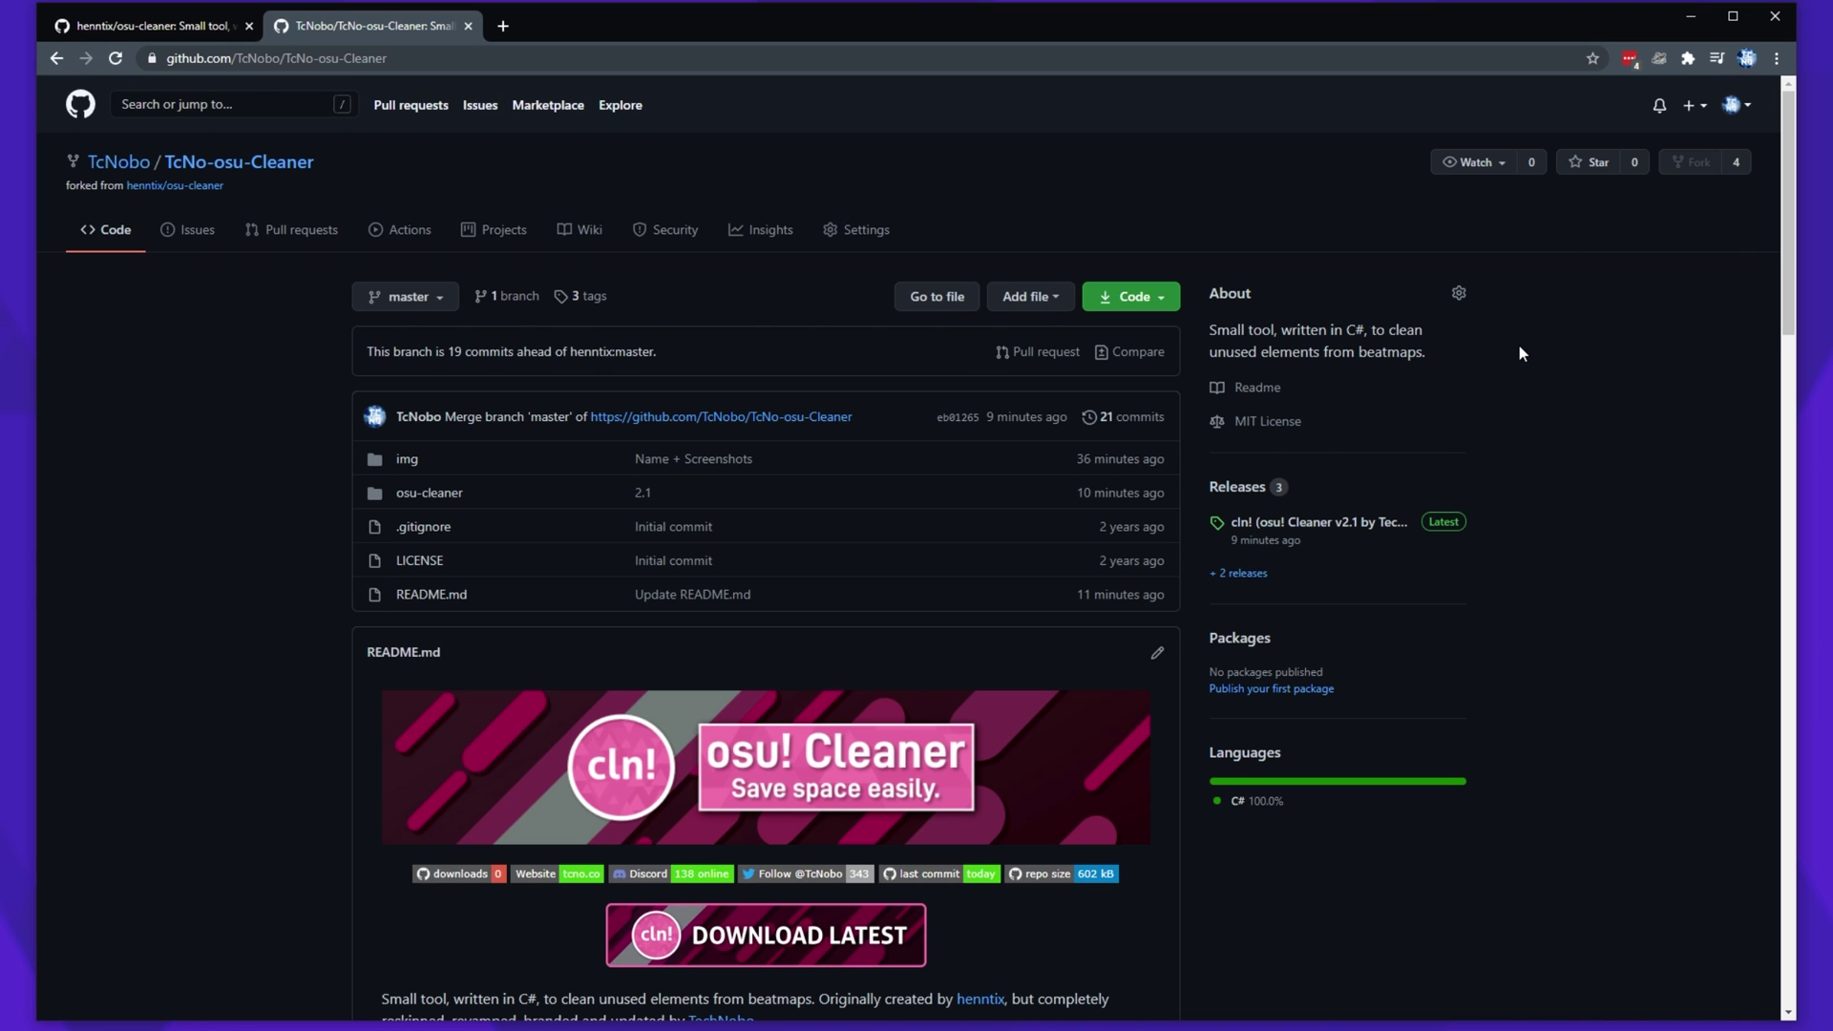
# Read through the TcNo-osu-Cleaner repository's README, including its required runtimes and program screenshots.
pyautogui.scroll(-10, 1520, 353)
pyautogui.scroll(-4, 1519, 355)
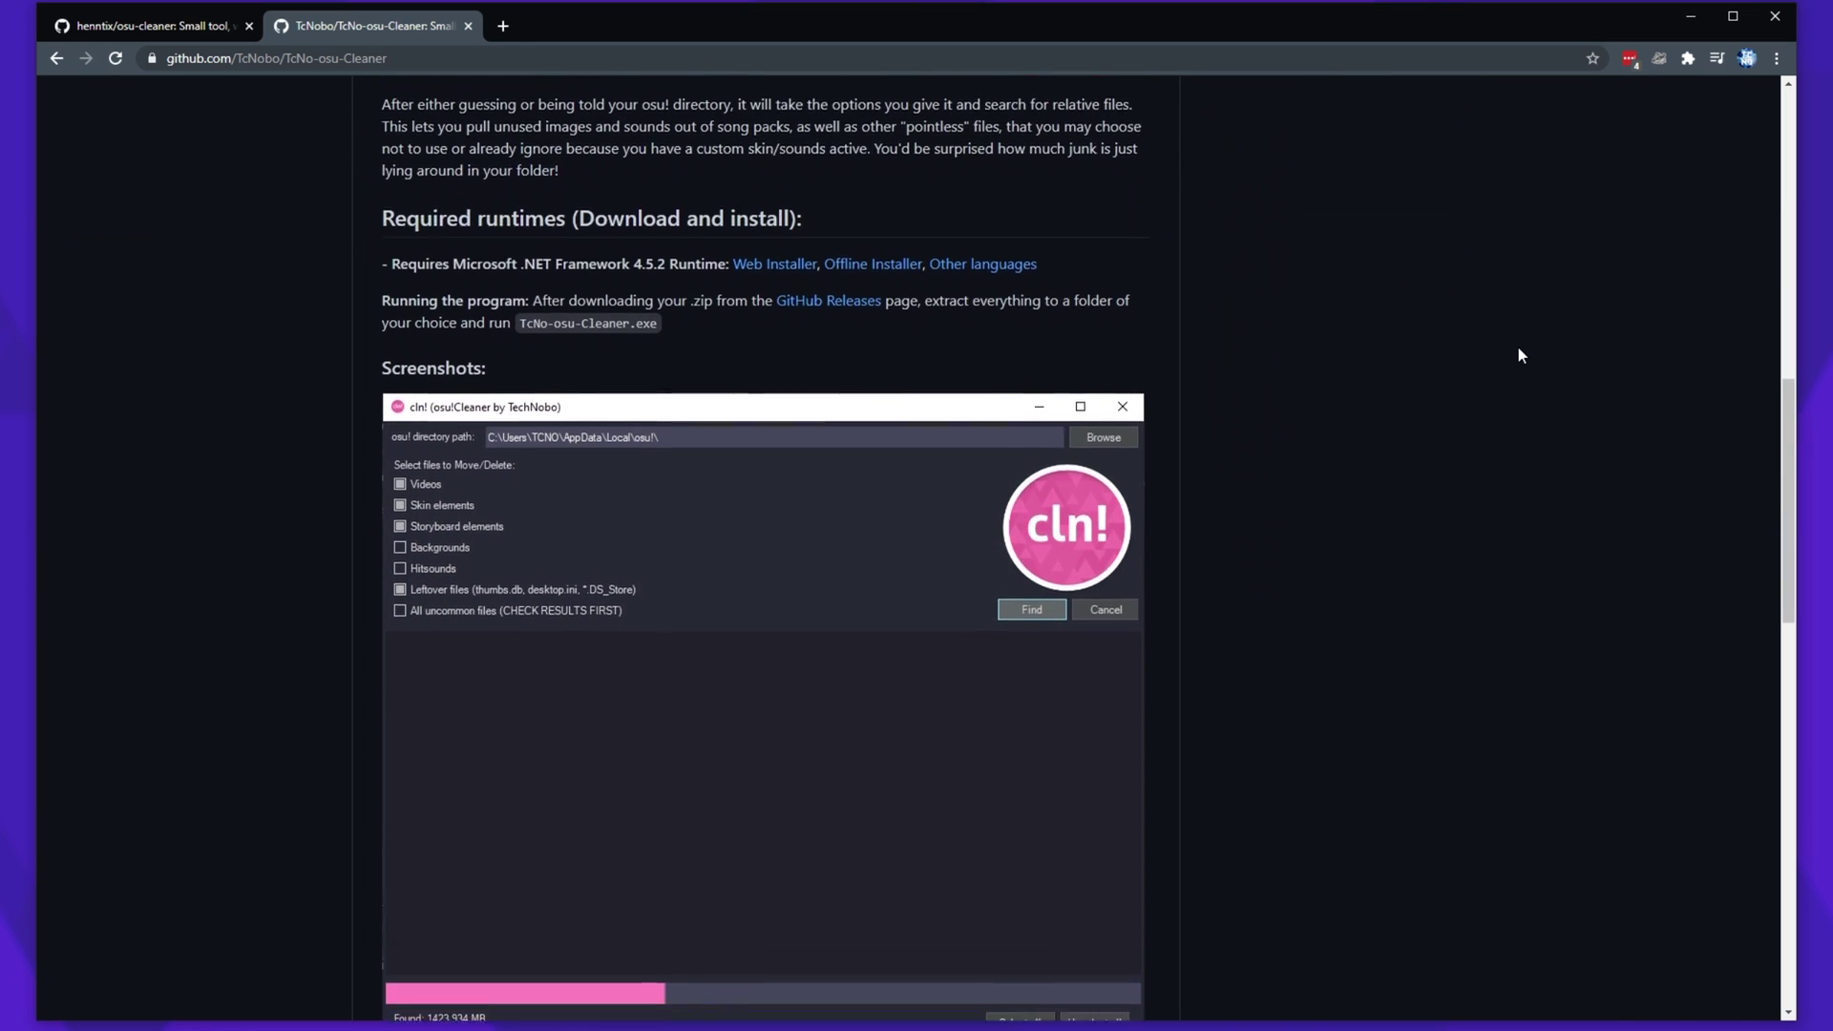
pyautogui.scroll(-1, 1331, 347)
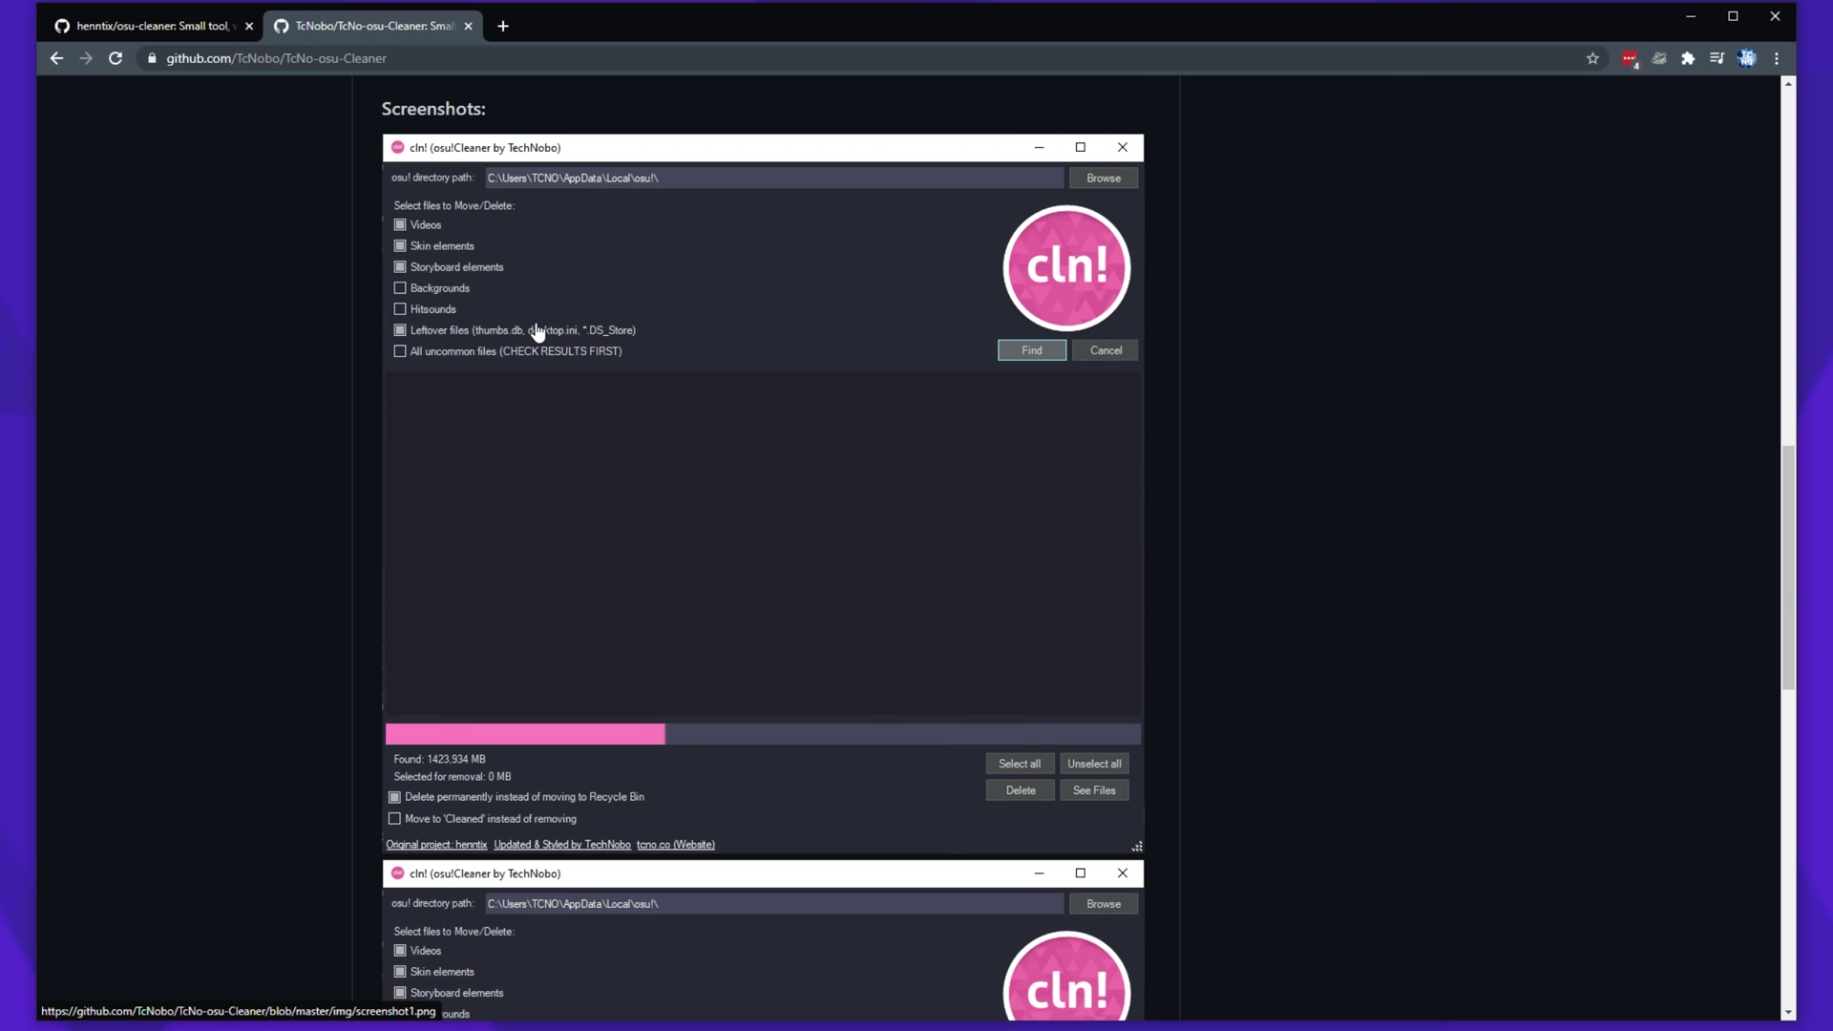
pyautogui.scroll(-7, 537, 331)
pyautogui.scroll(-2, 1022, 668)
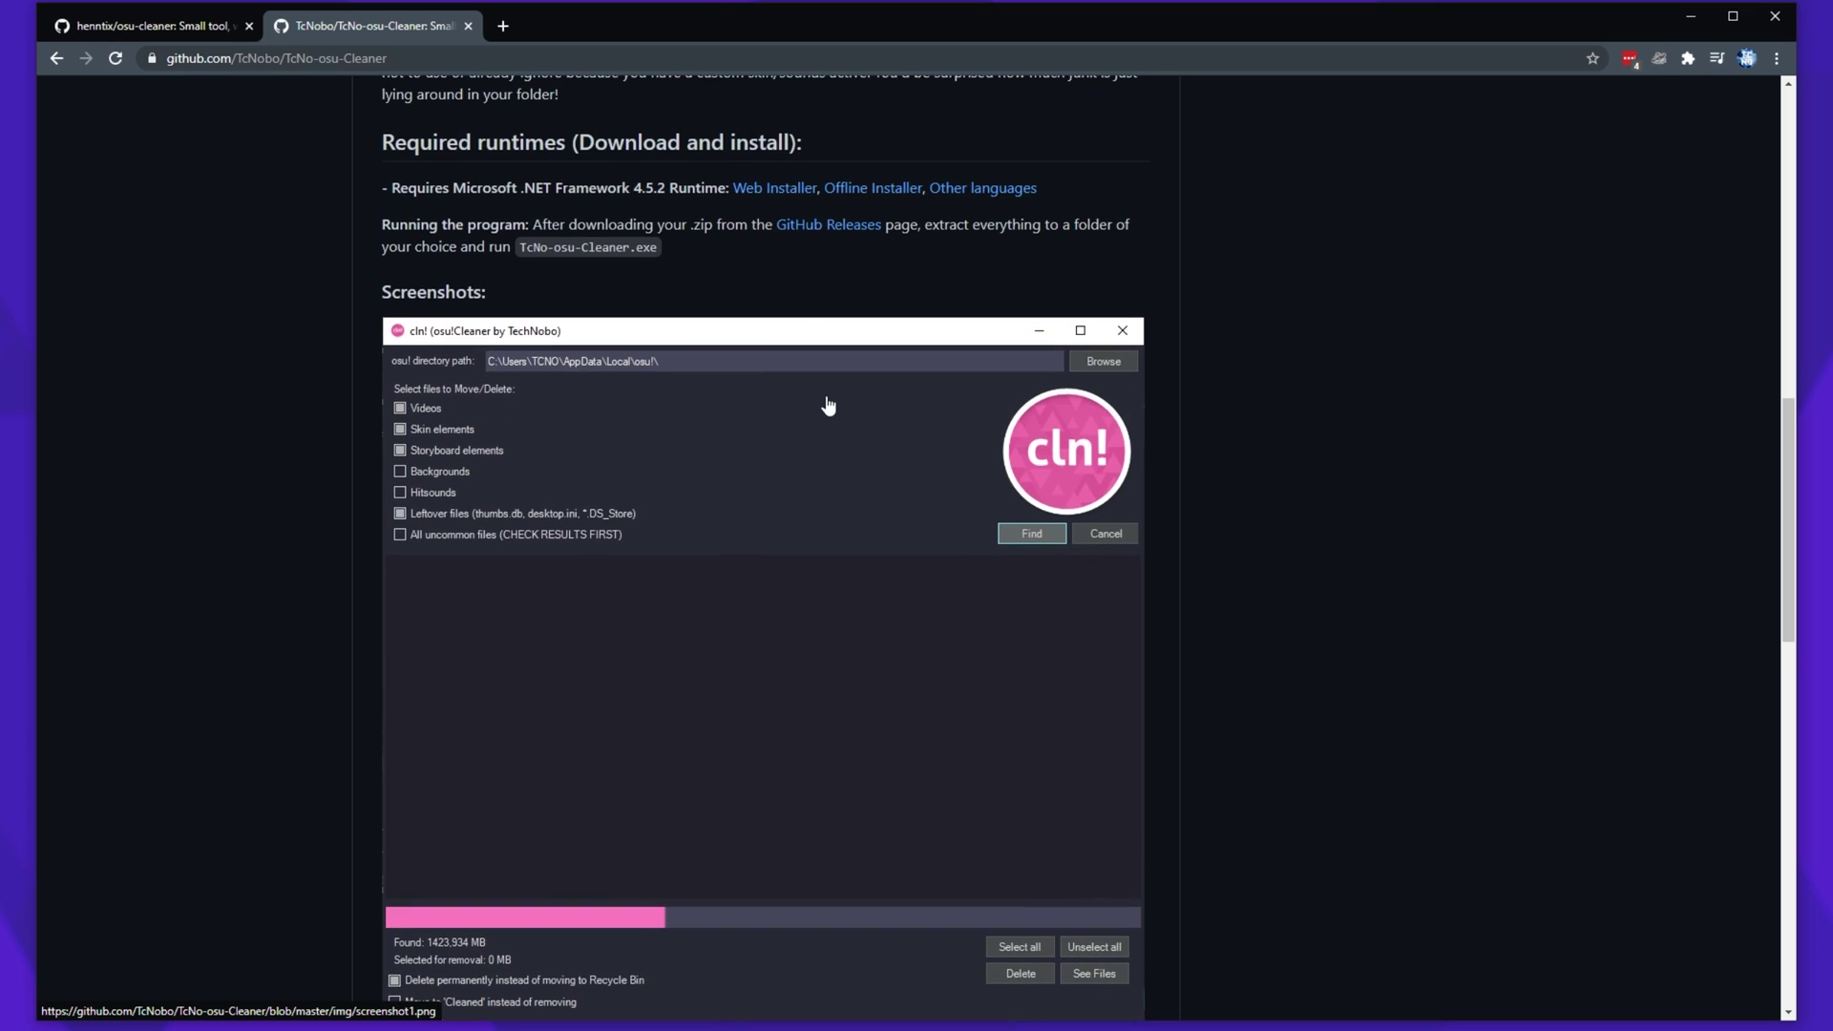
pyautogui.scroll(15, 829, 406)
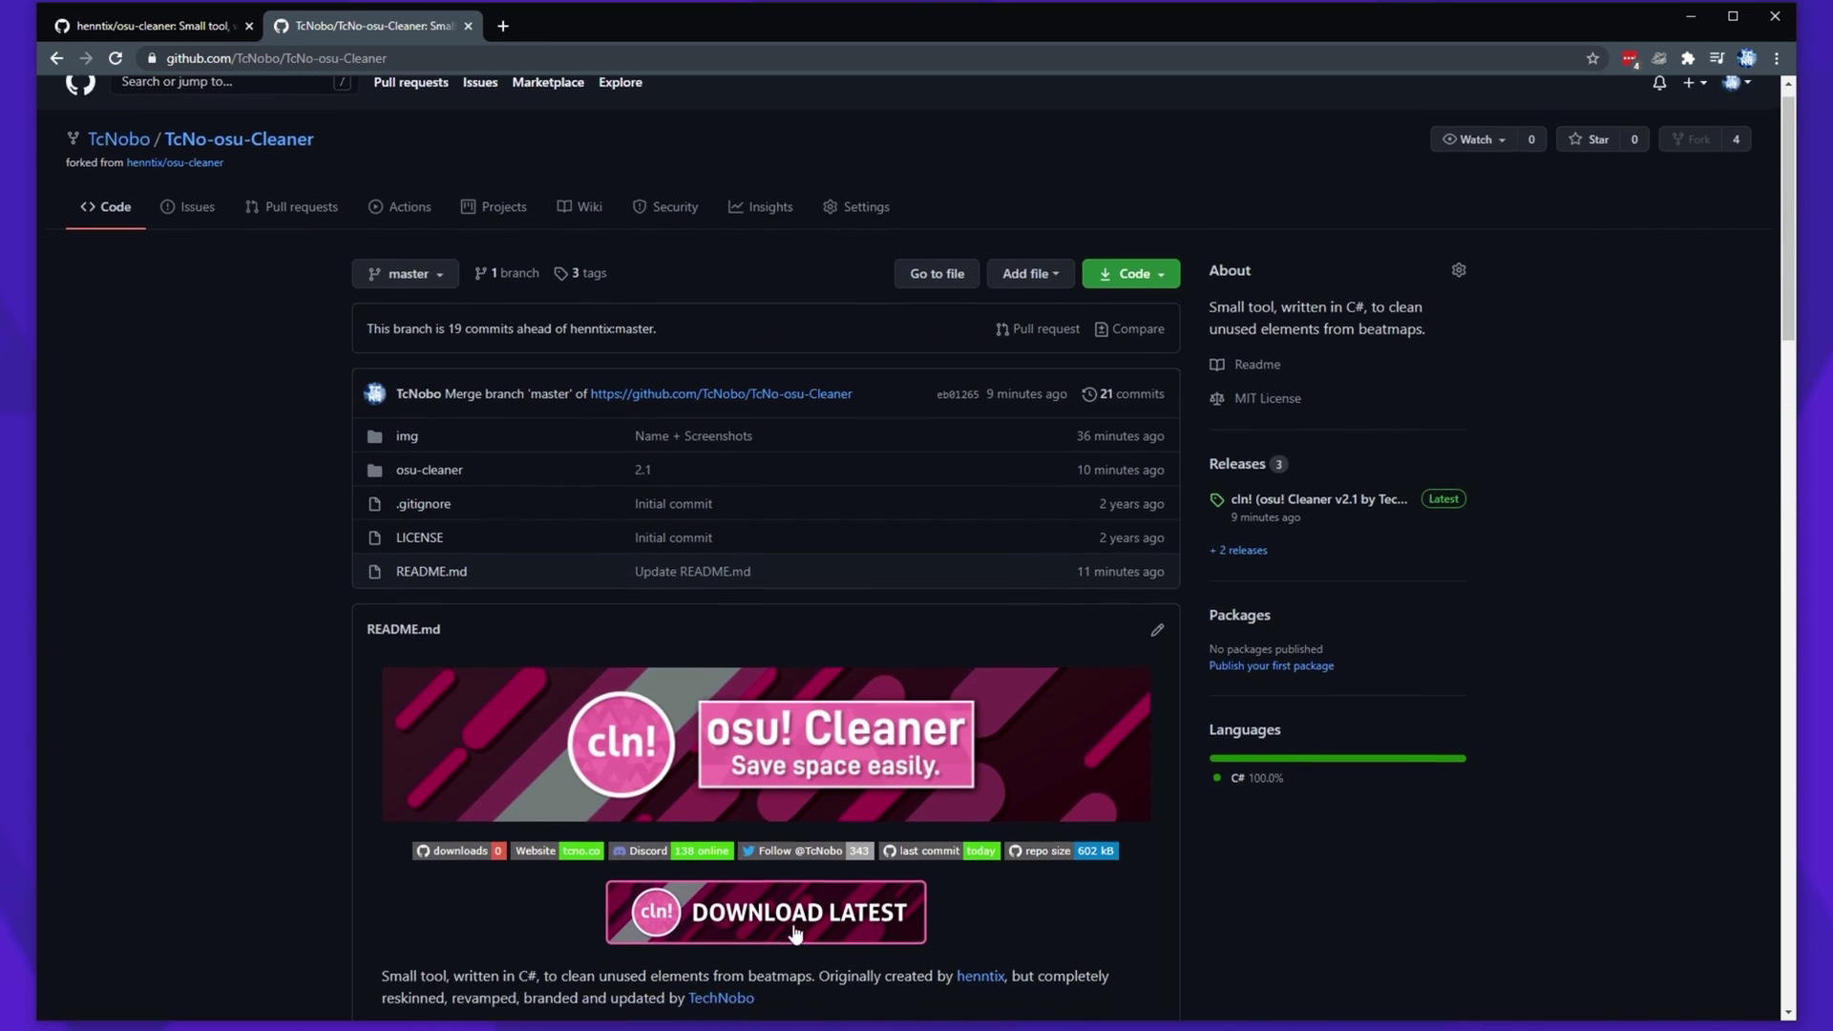
# Open the latest TcNo-osu-Cleaner release and download TcNo-osu-cleaner.zip from its assets.
pyautogui.scroll(-1, 785, 940)
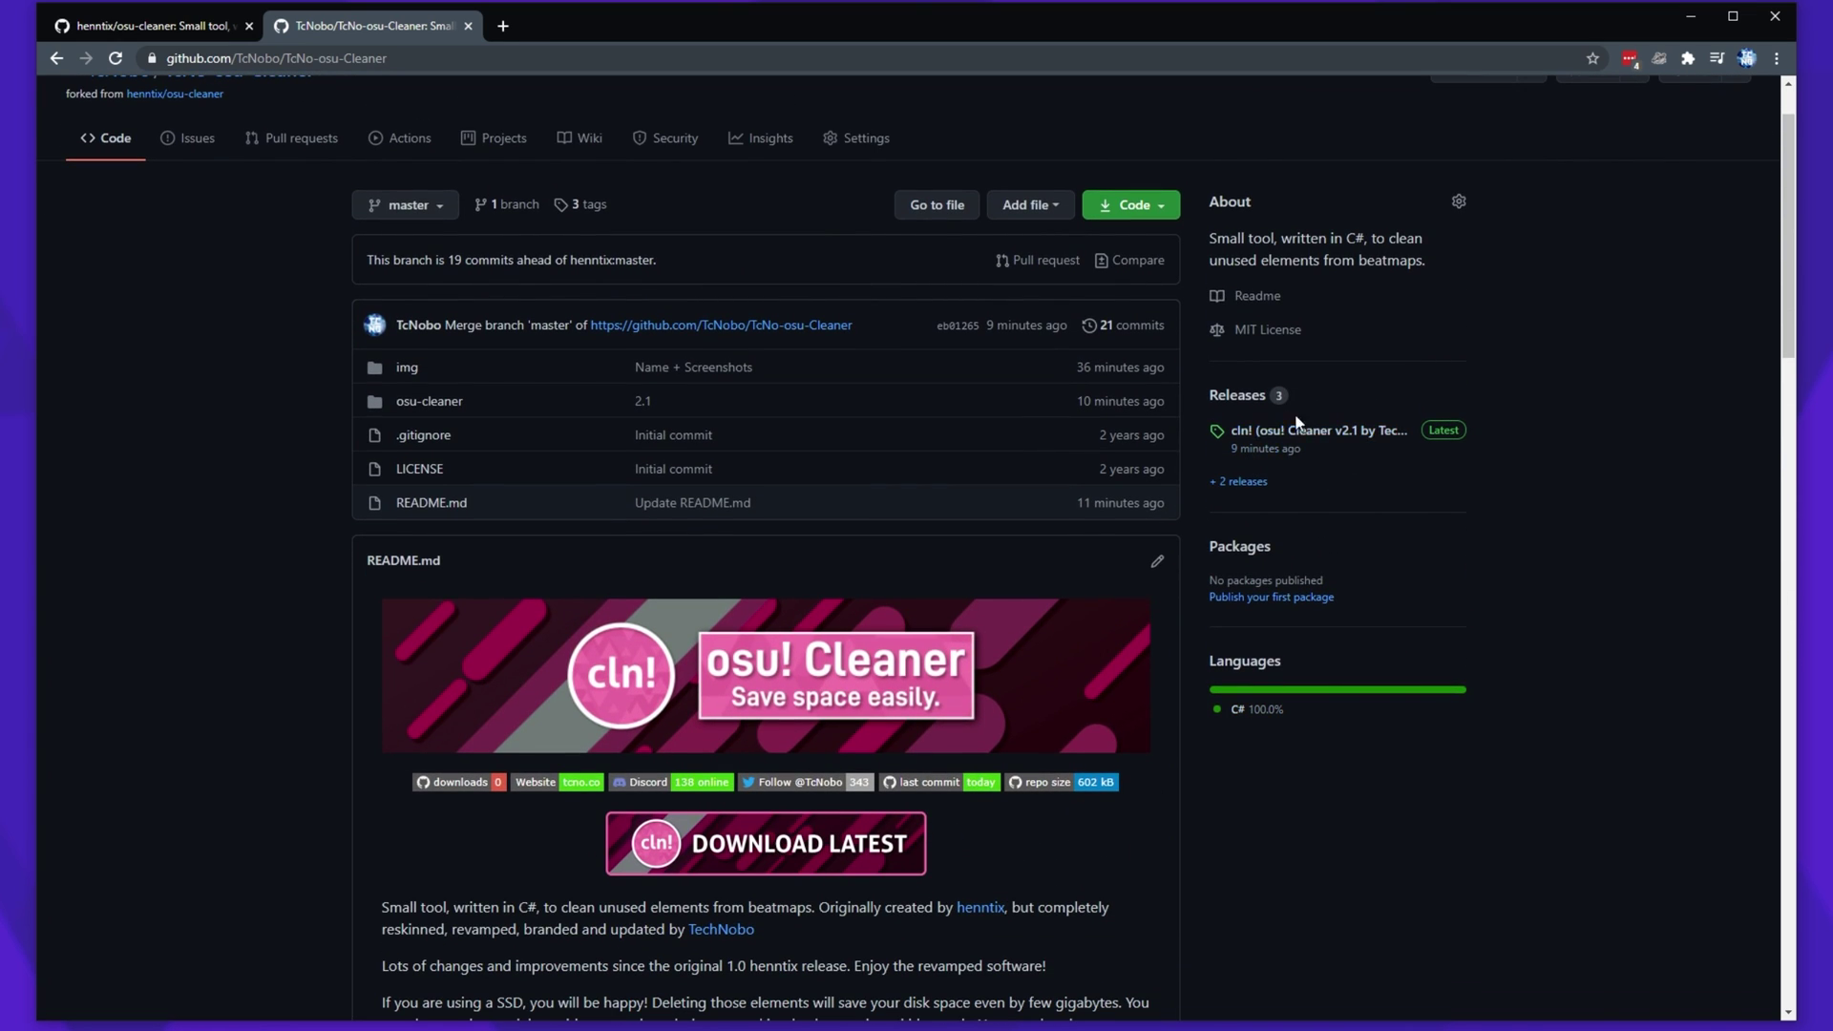
pyautogui.click(756, 847)
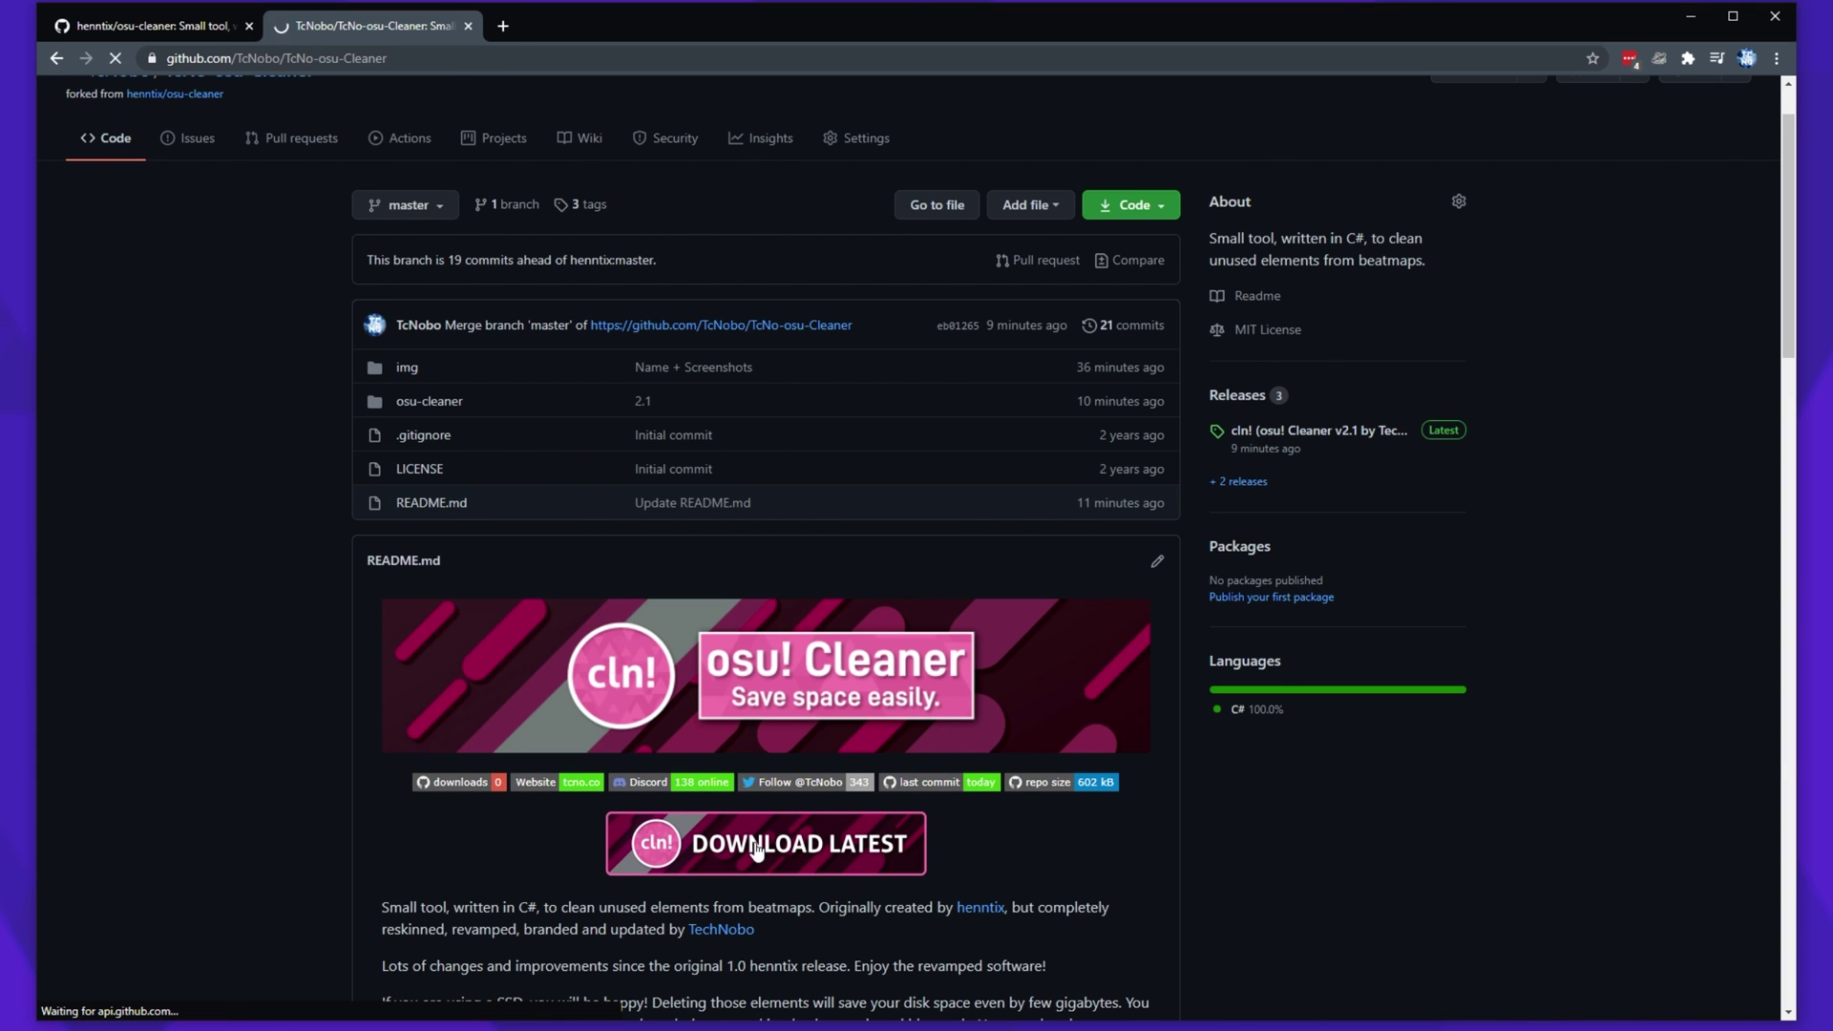
pyautogui.scroll(-4, 838, 710)
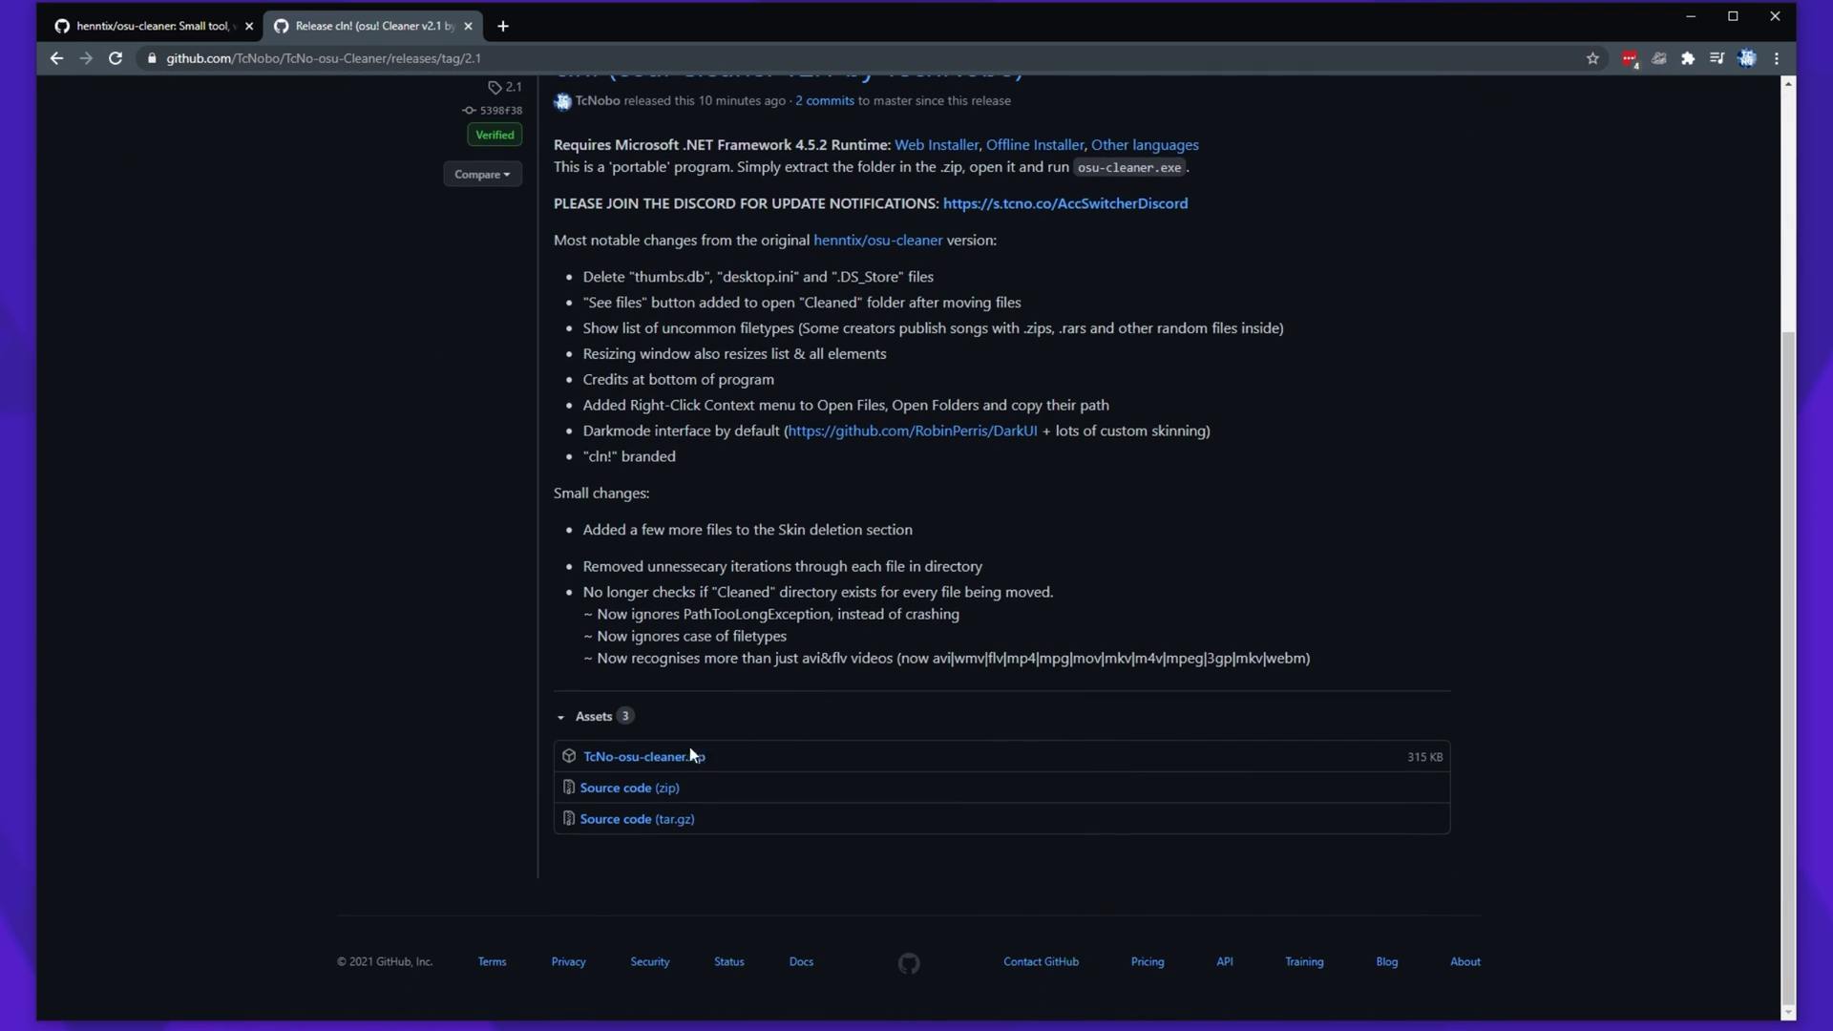
pyautogui.click(681, 759)
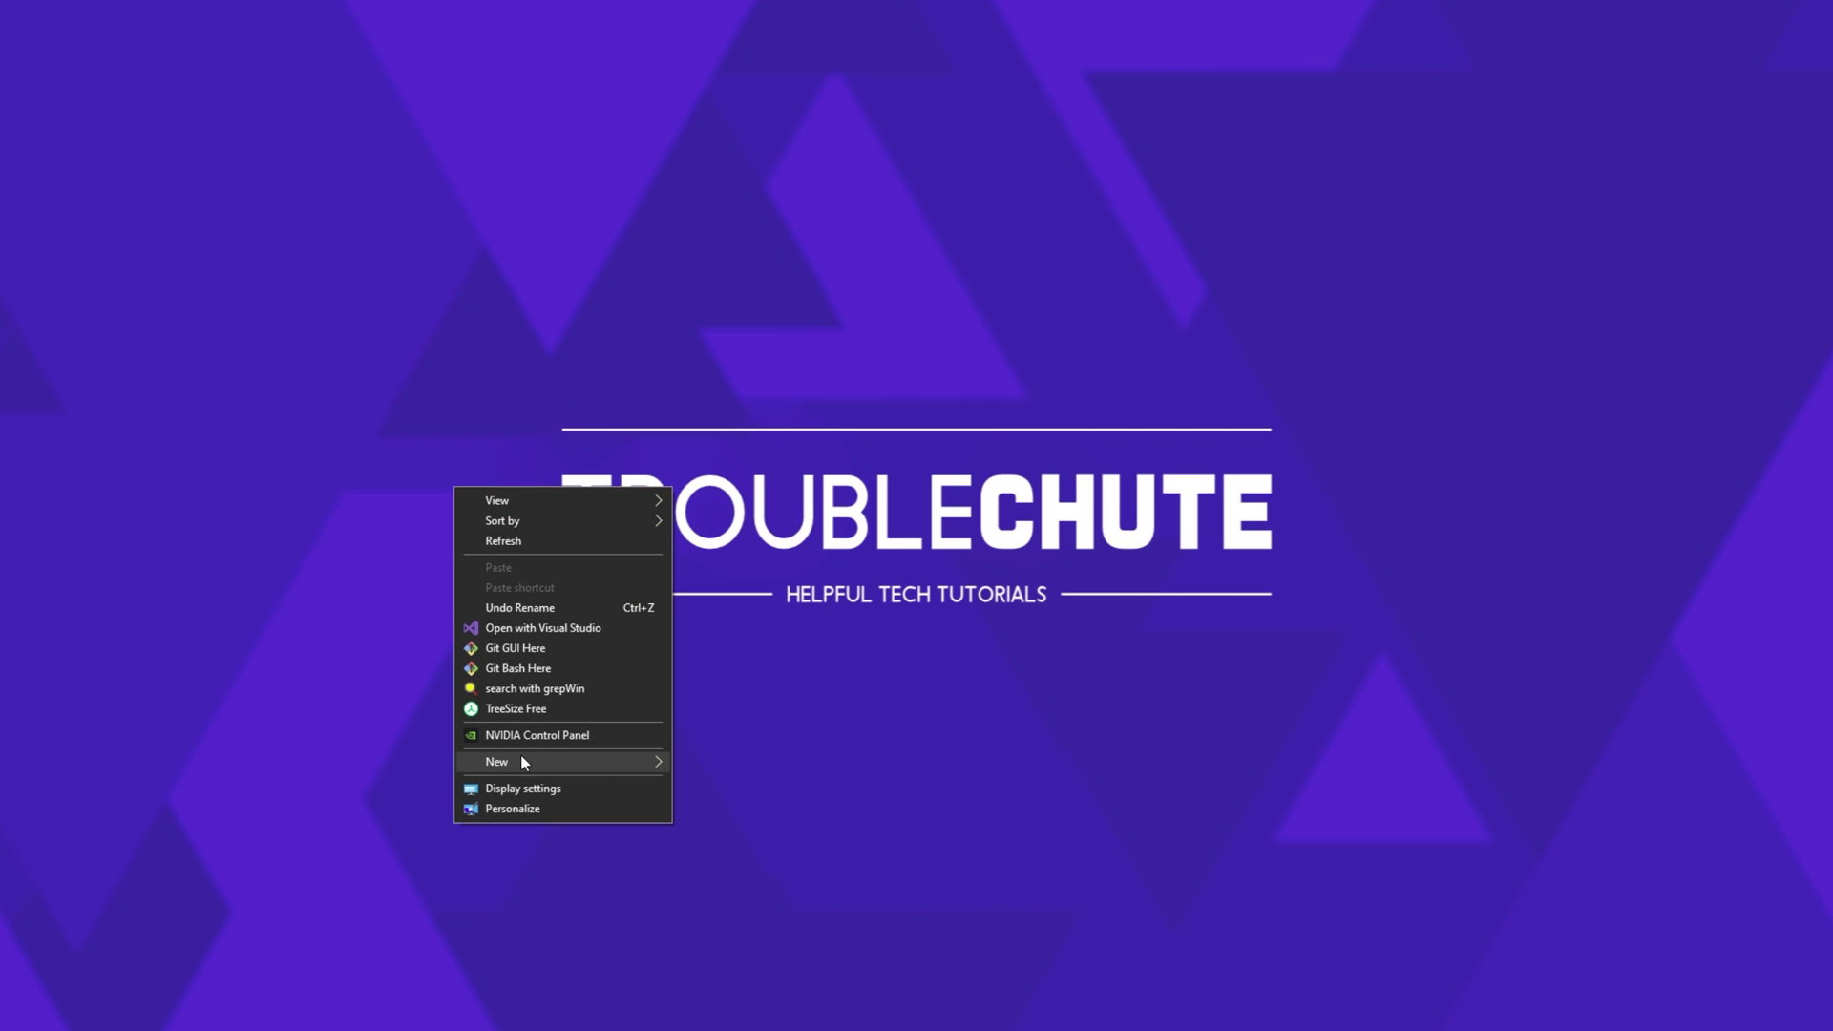
# Create a folder named osu-cleaner on the desktop and open it.
pyautogui.moveTo(519, 761)
pyautogui.click(798, 765)
pyautogui.write('osu-cleaner')
pyautogui.press('Return')
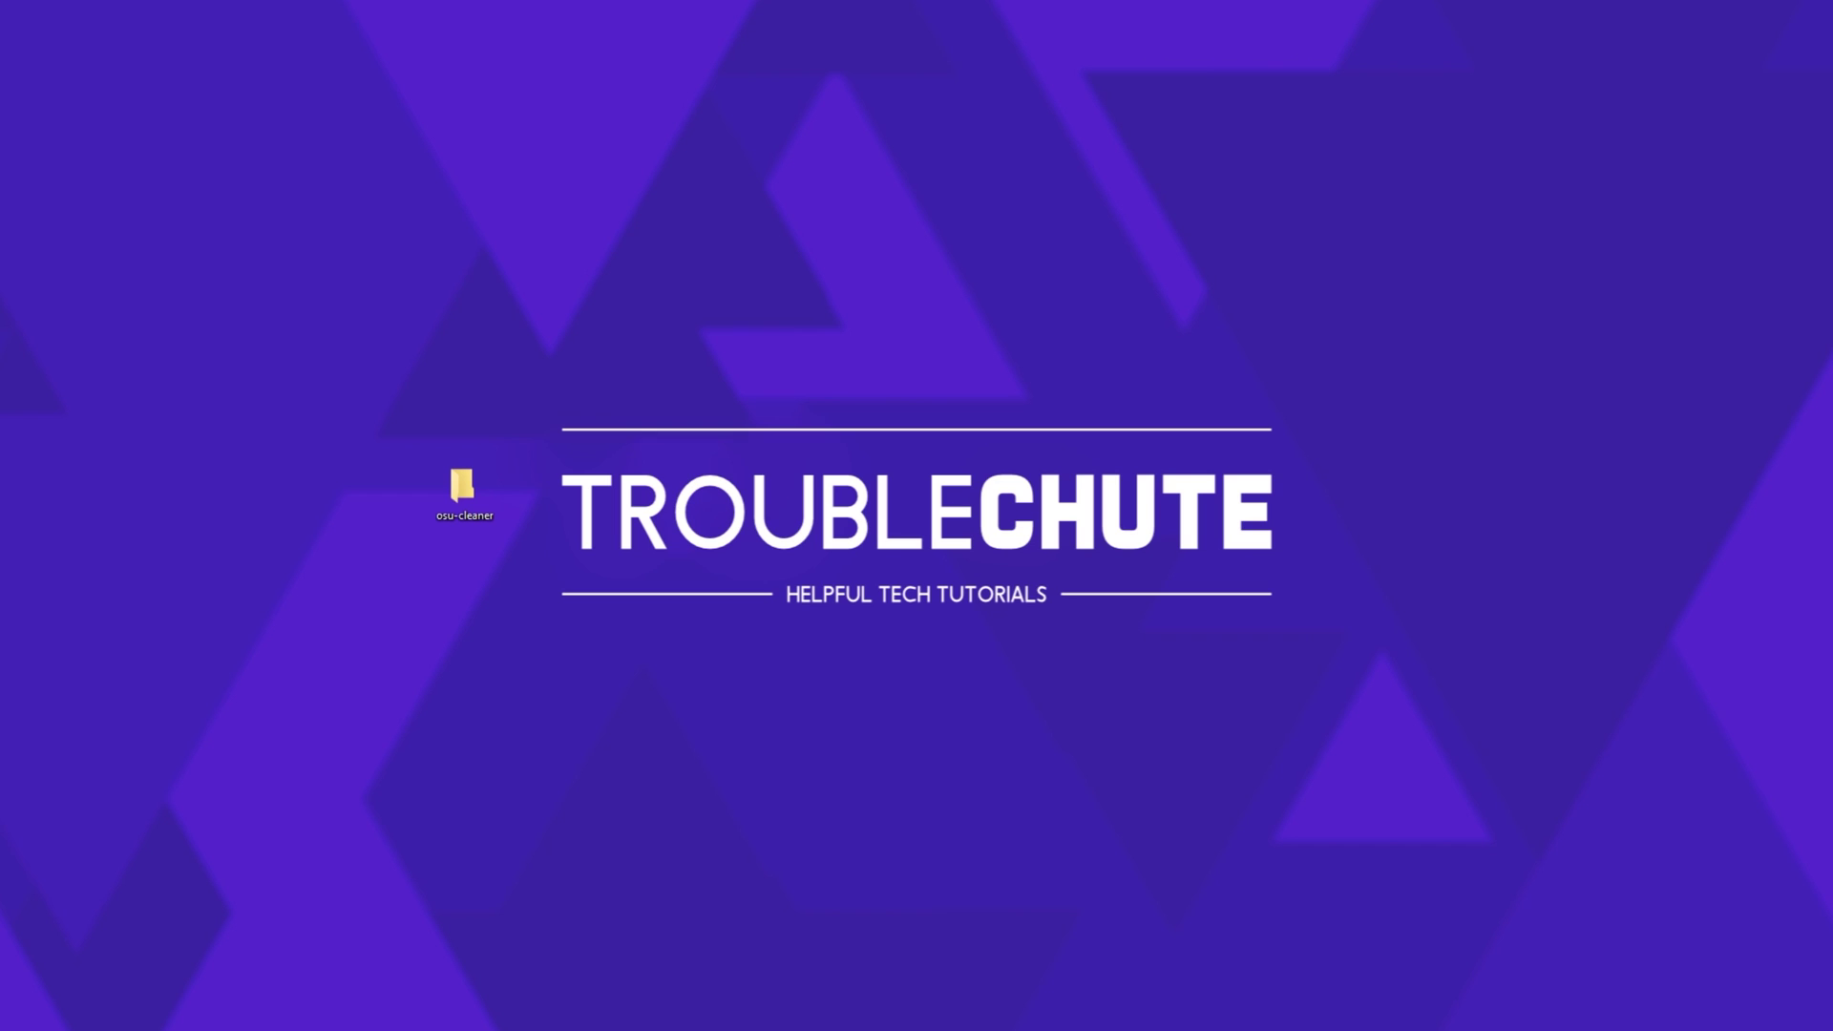
pyautogui.press('Return')
pyautogui.moveTo(787, 780); pyautogui.dragTo(781, 843)
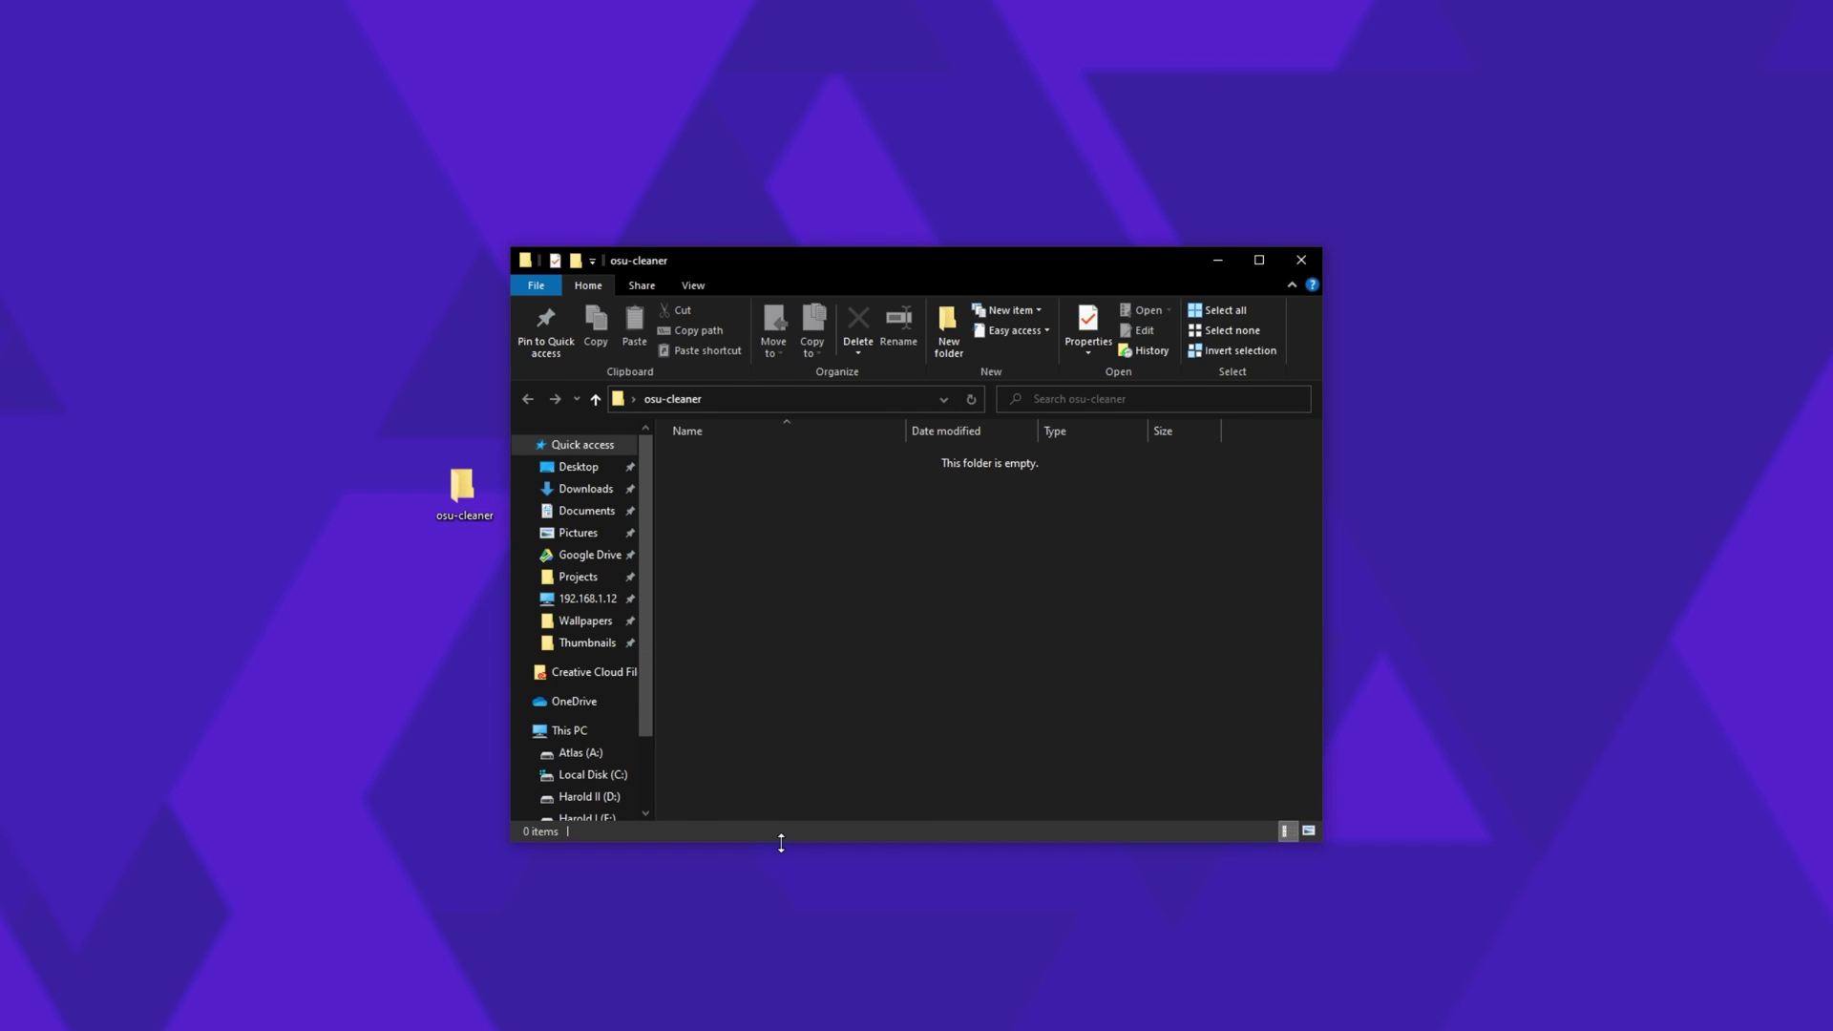
# Keep the downloaded TcNo-osu-cleaner.zip in Chrome and extract all its files into the osu-cleaner folder.
pyautogui.press('super+c')
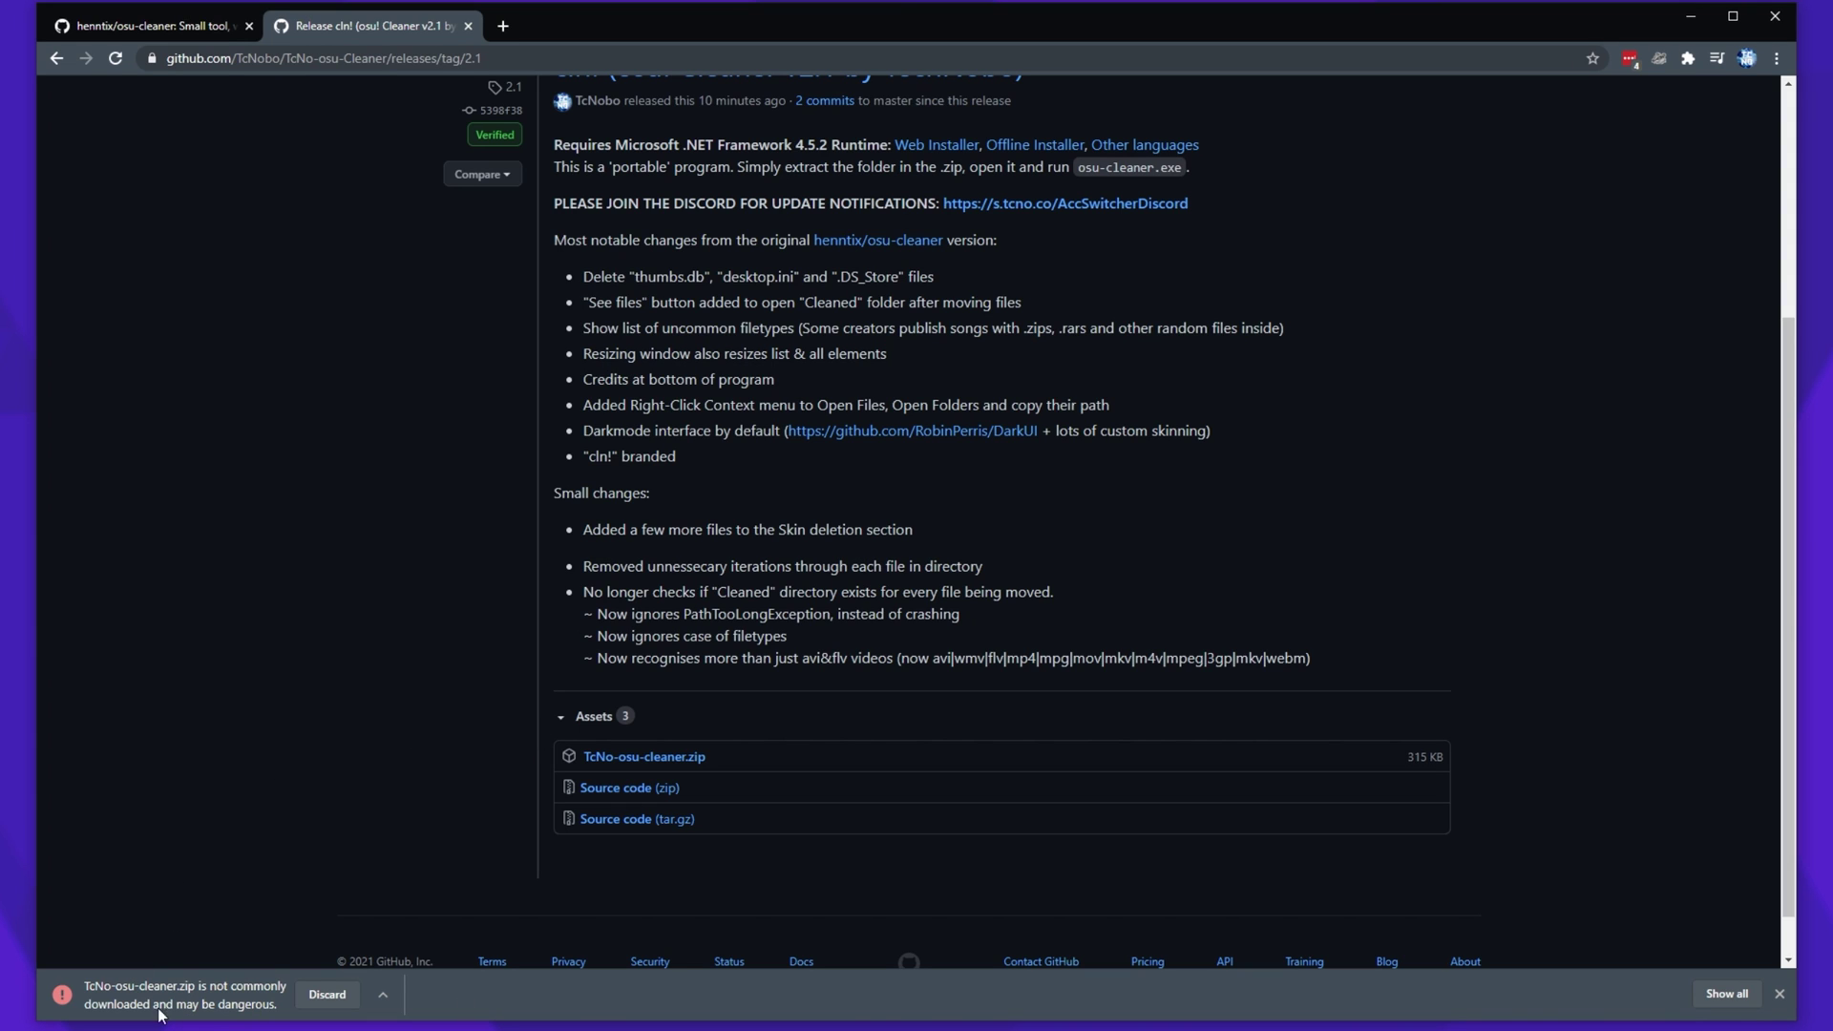
pyautogui.click(383, 995)
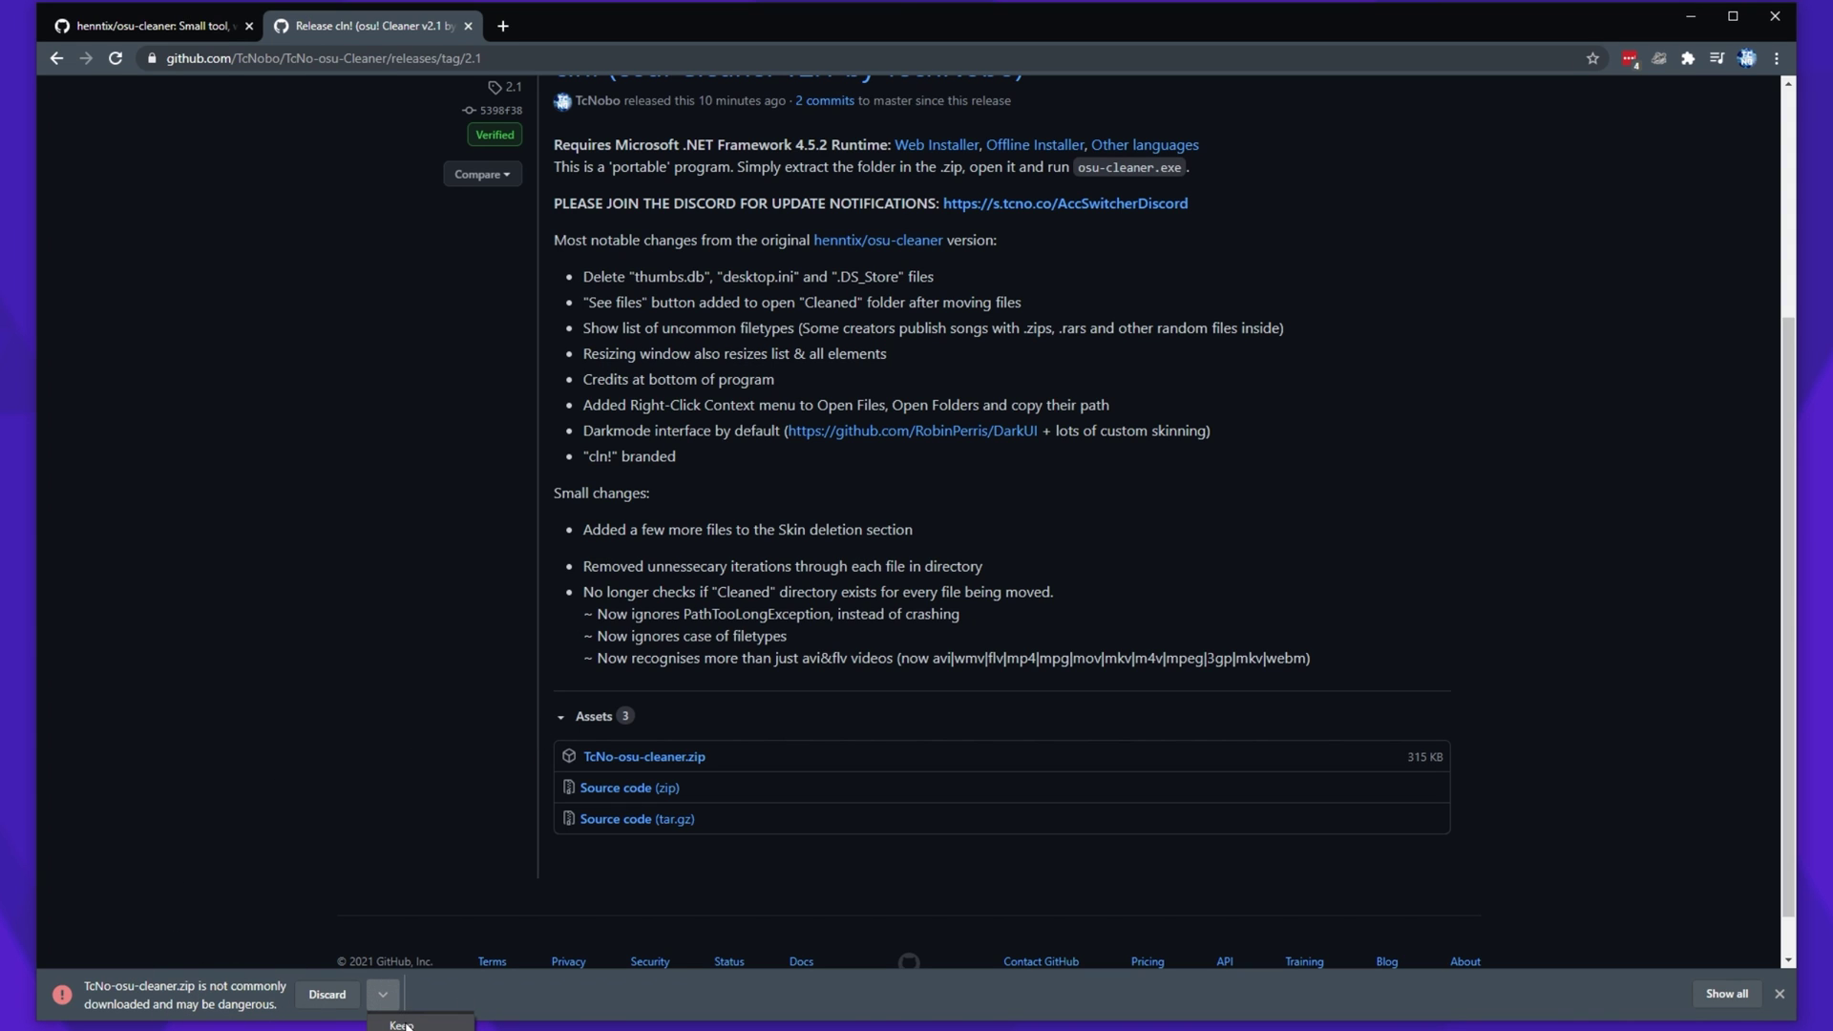
pyautogui.click(396, 1019)
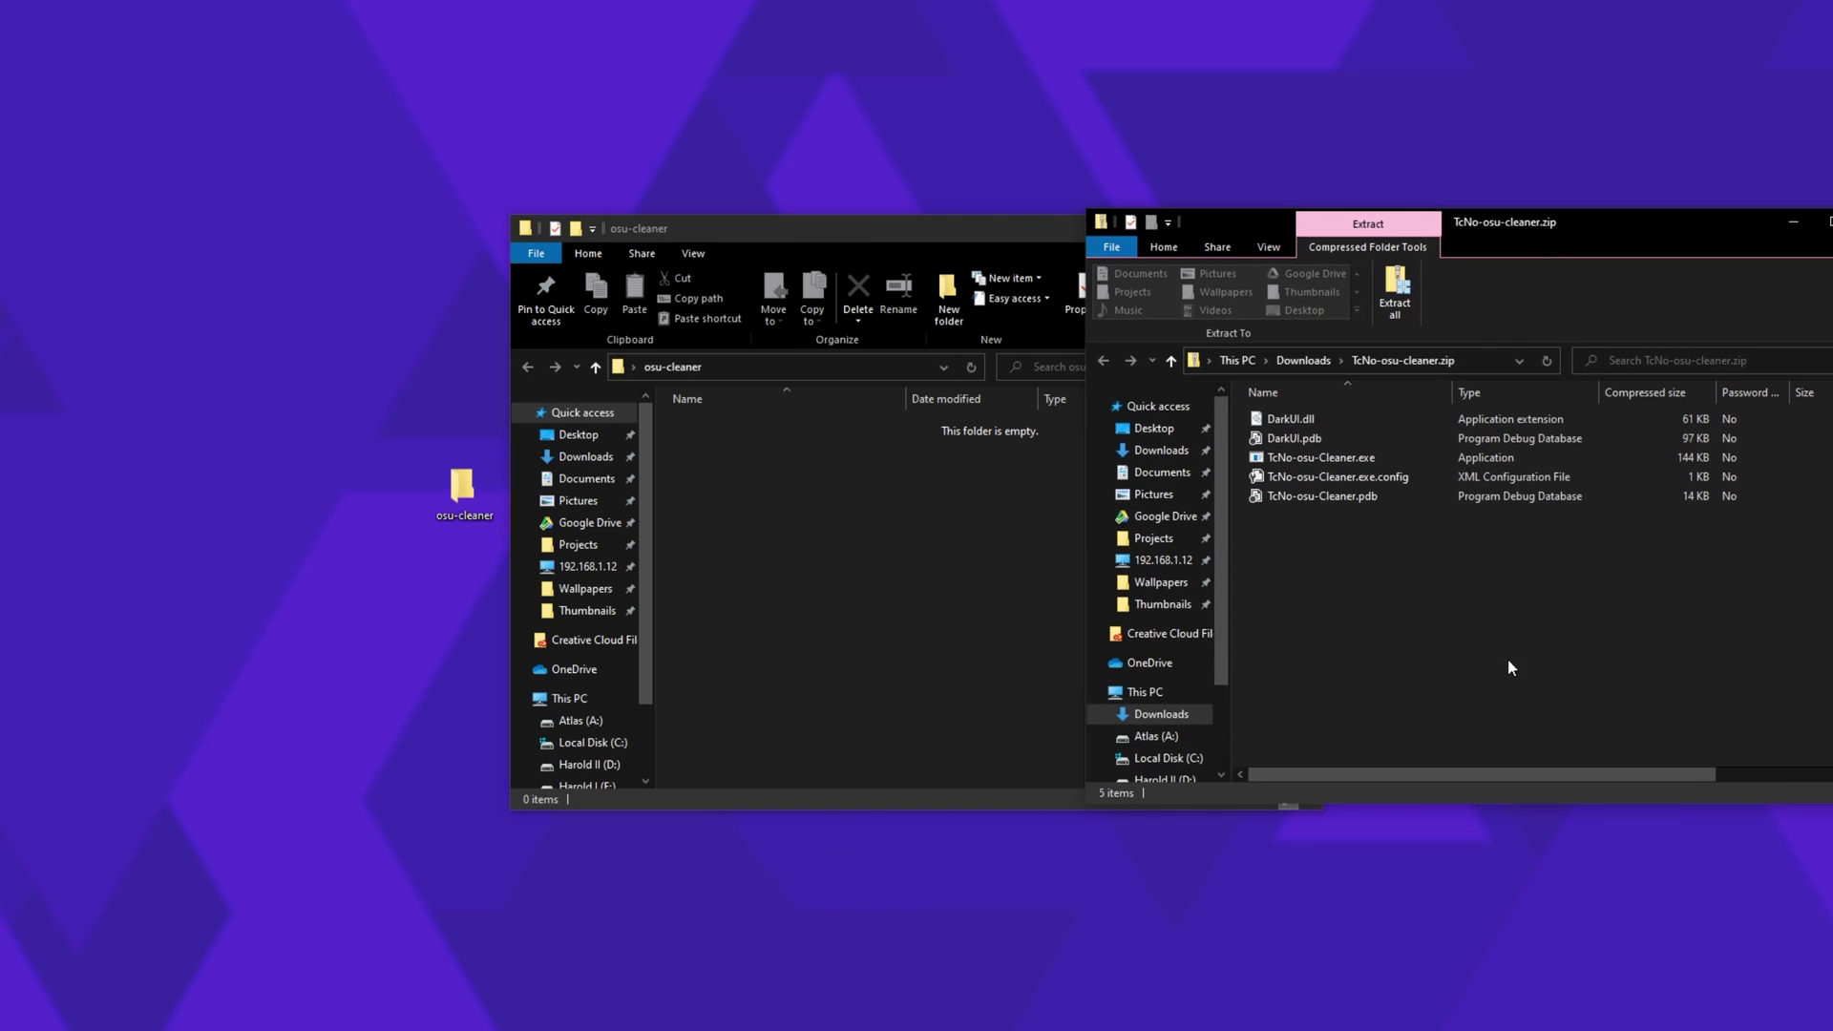
pyautogui.moveTo(1509, 666); pyautogui.dragTo(908, 540)
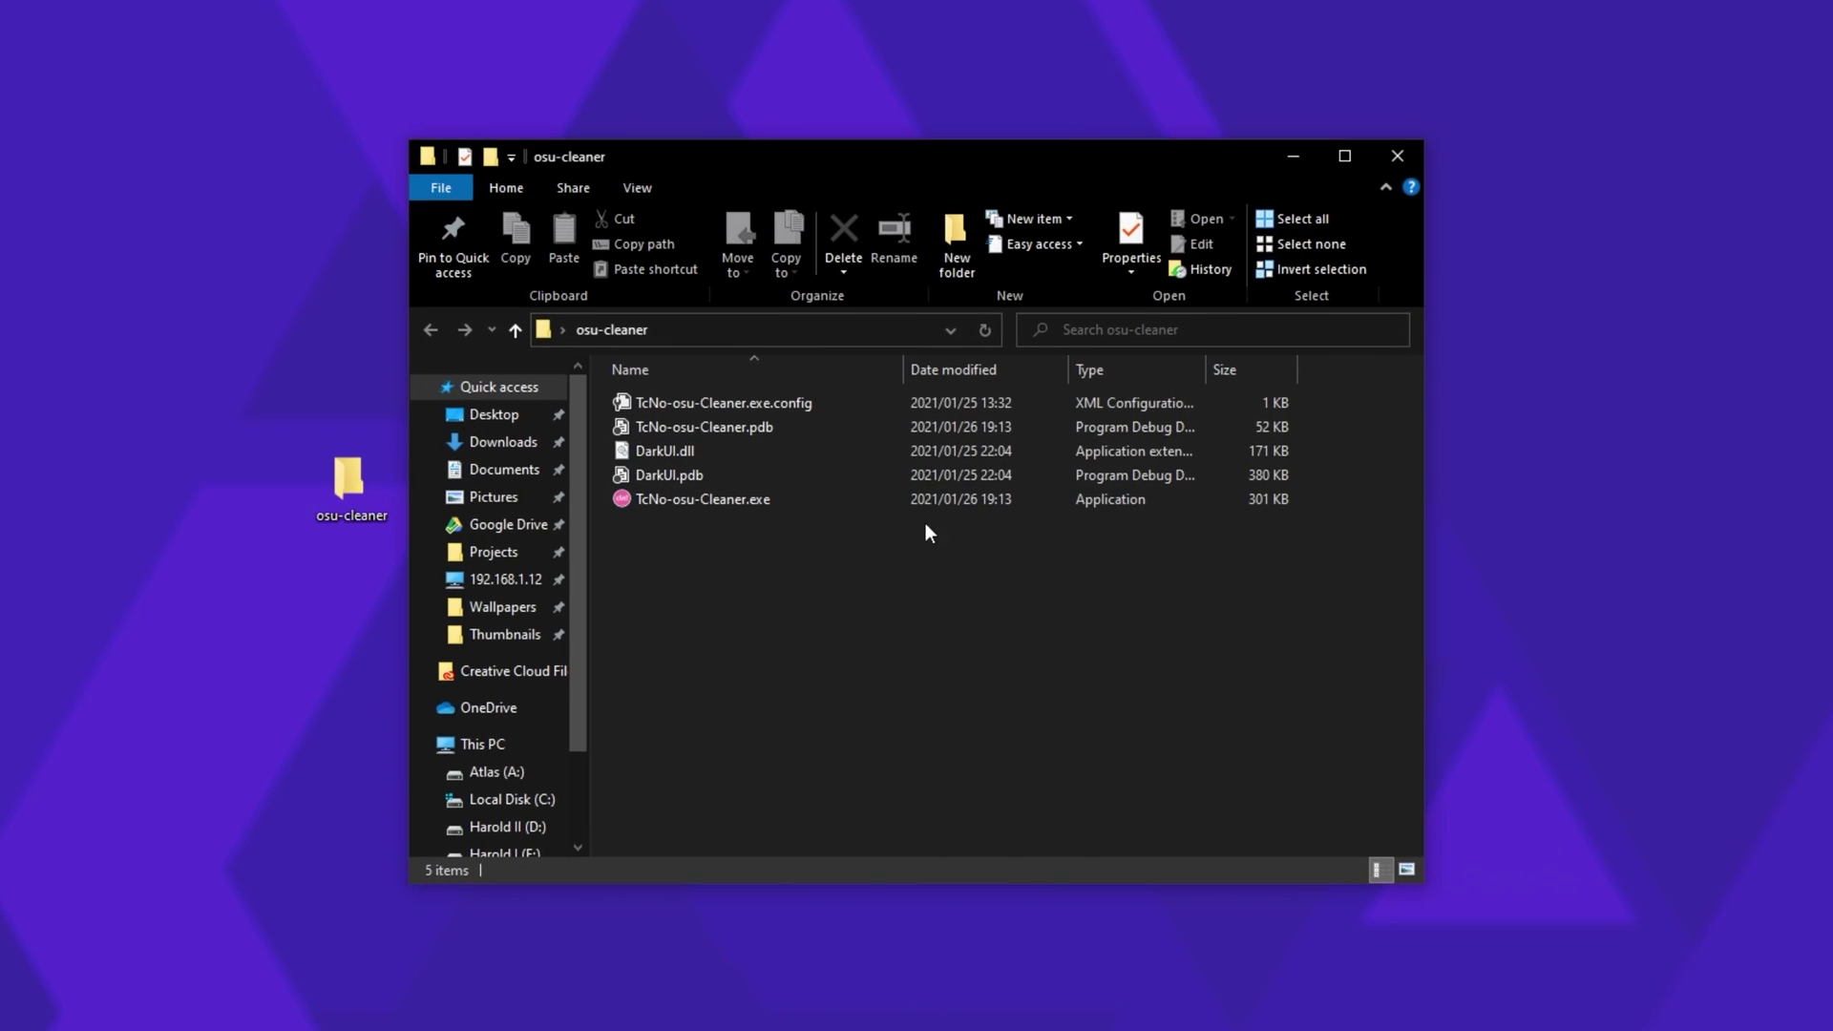
# Run TcNo-osu-Cleaner.exe from the osu-cleaner folder and get the folder window out of the way.
pyautogui.click(740, 504)
pyautogui.doubleClick(781, 448)
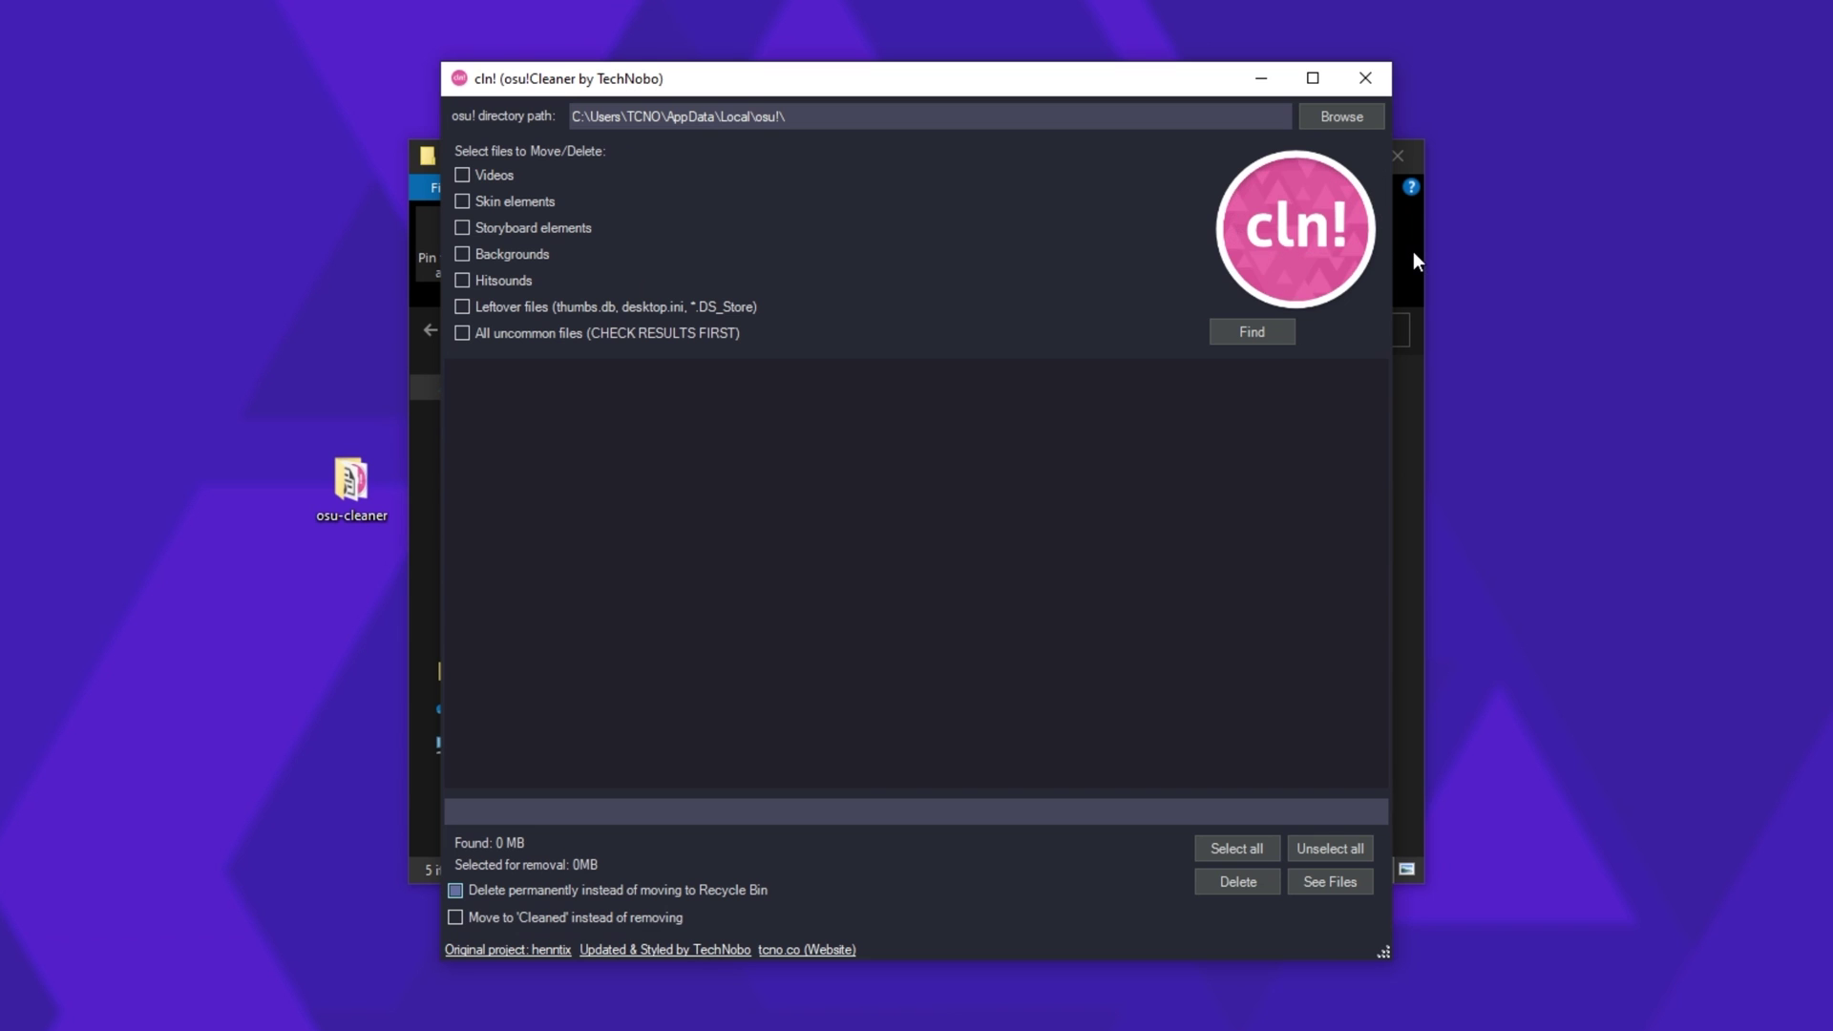
pyautogui.click(1413, 251)
pyautogui.click(1292, 156)
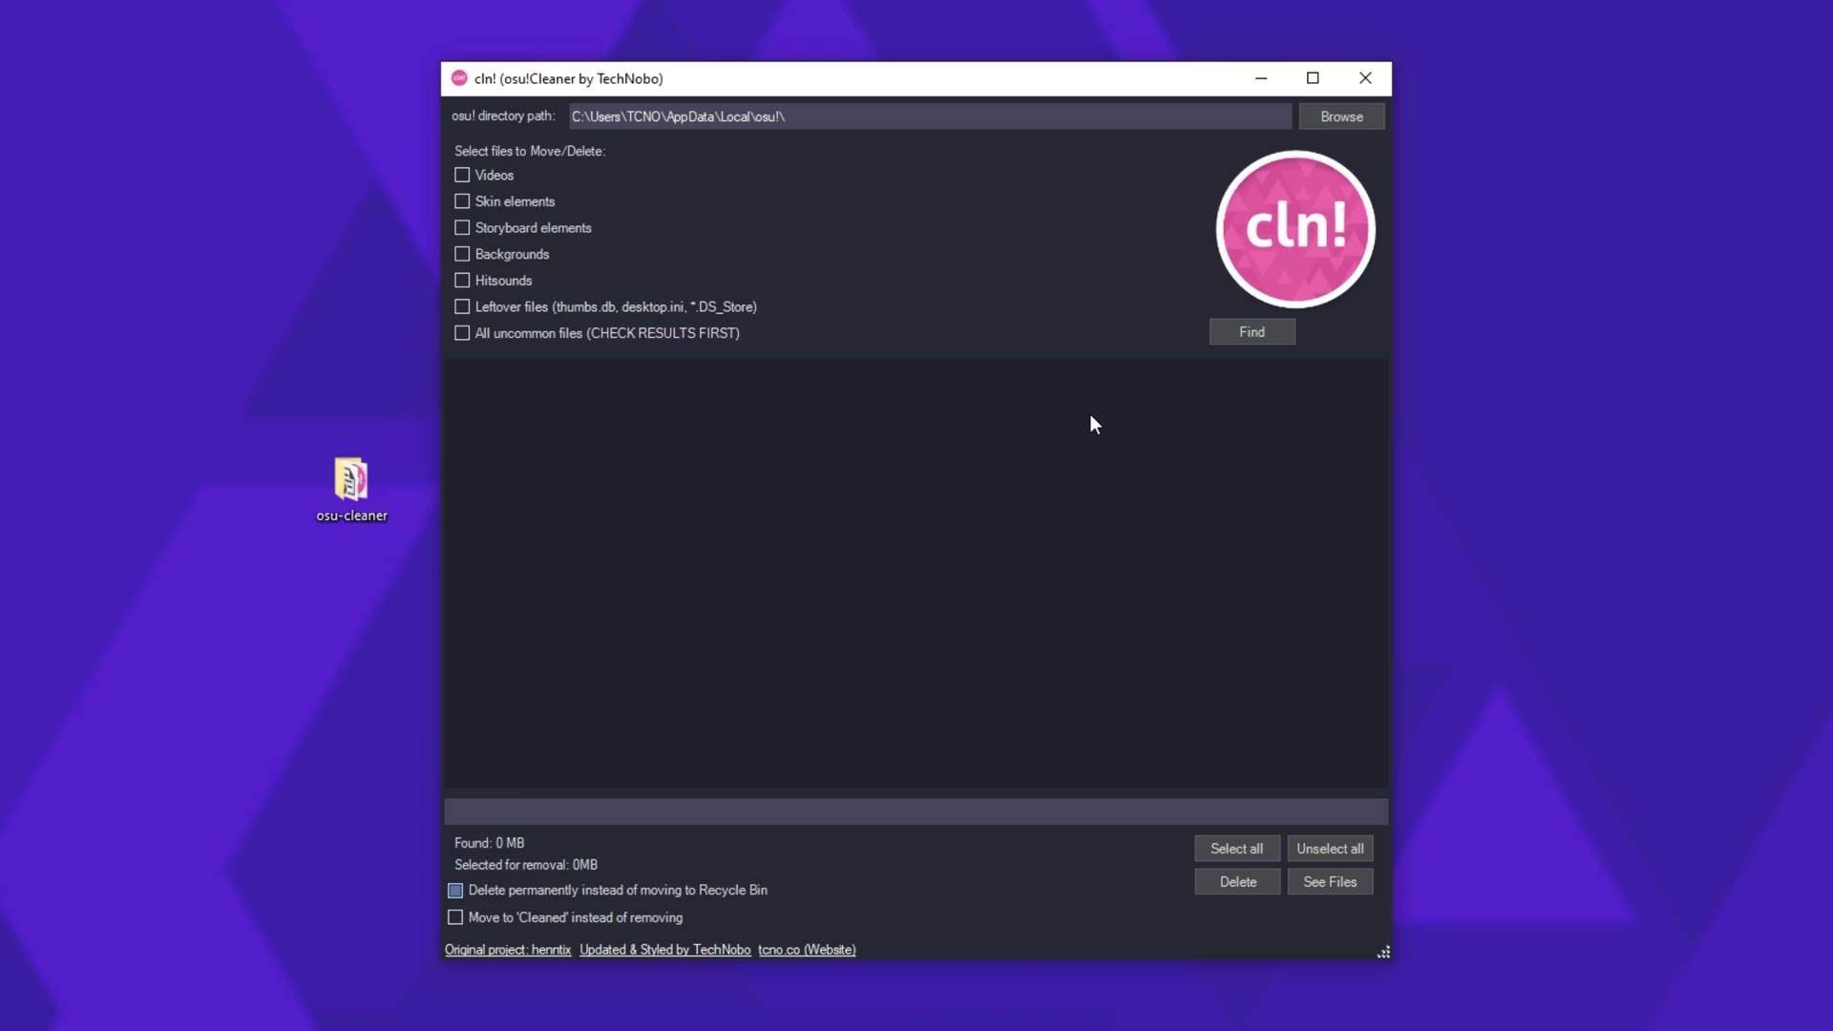
# Locate the osu! installation folder through the game's shortcut and show its full path to compare with the cleaner's directory path.
pyautogui.moveTo(836, 119); pyautogui.dragTo(433, 93)
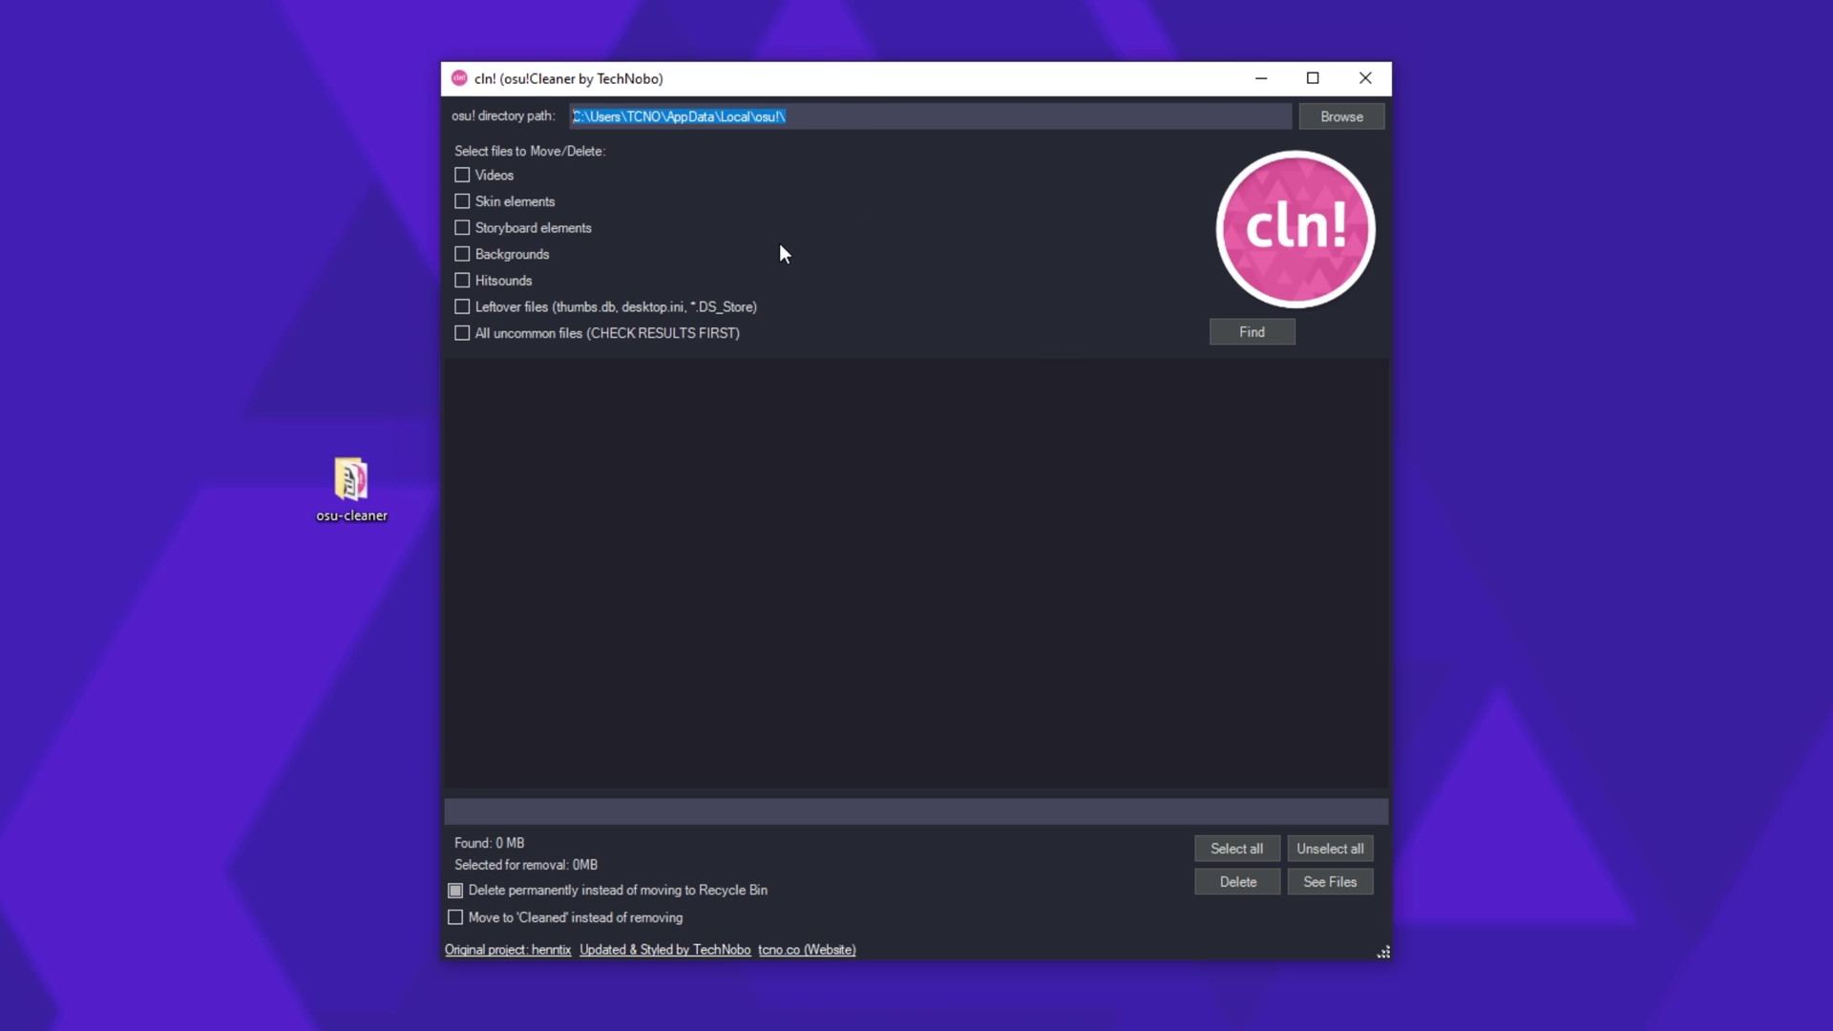
pyautogui.press('super')
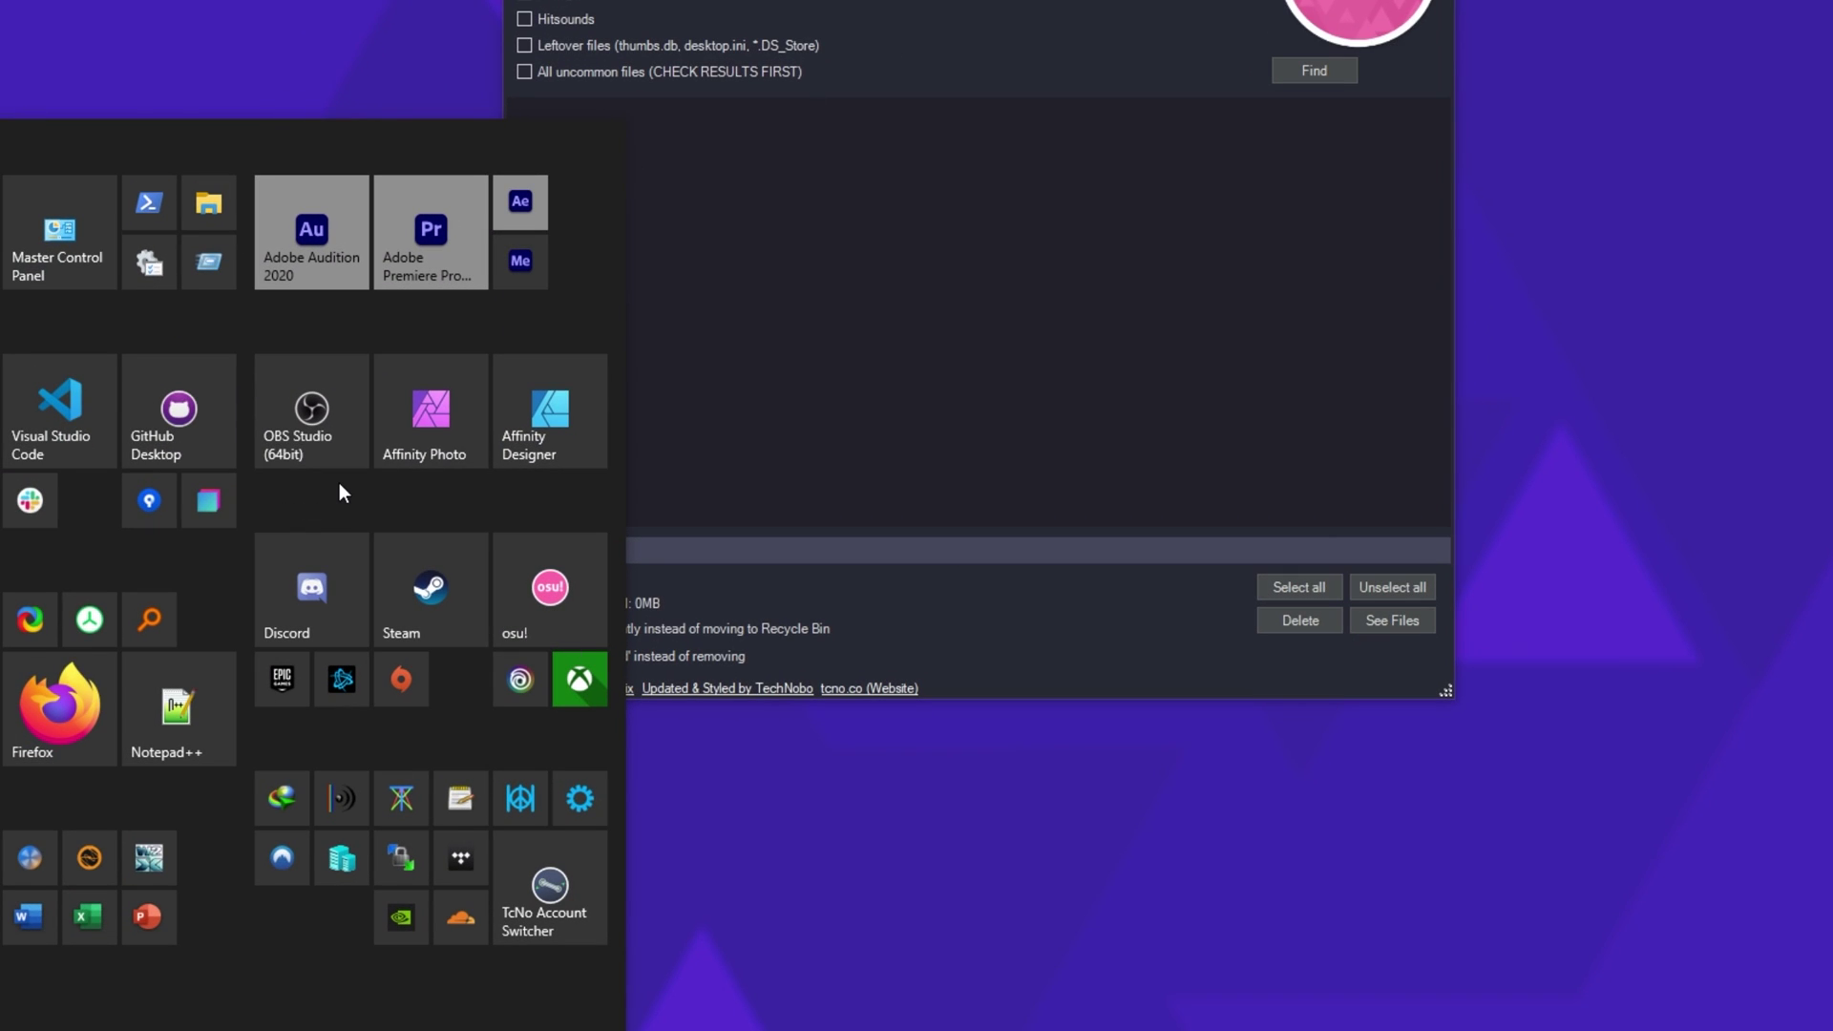
pyautogui.rightClick(547, 574)
pyautogui.moveTo(726, 676)
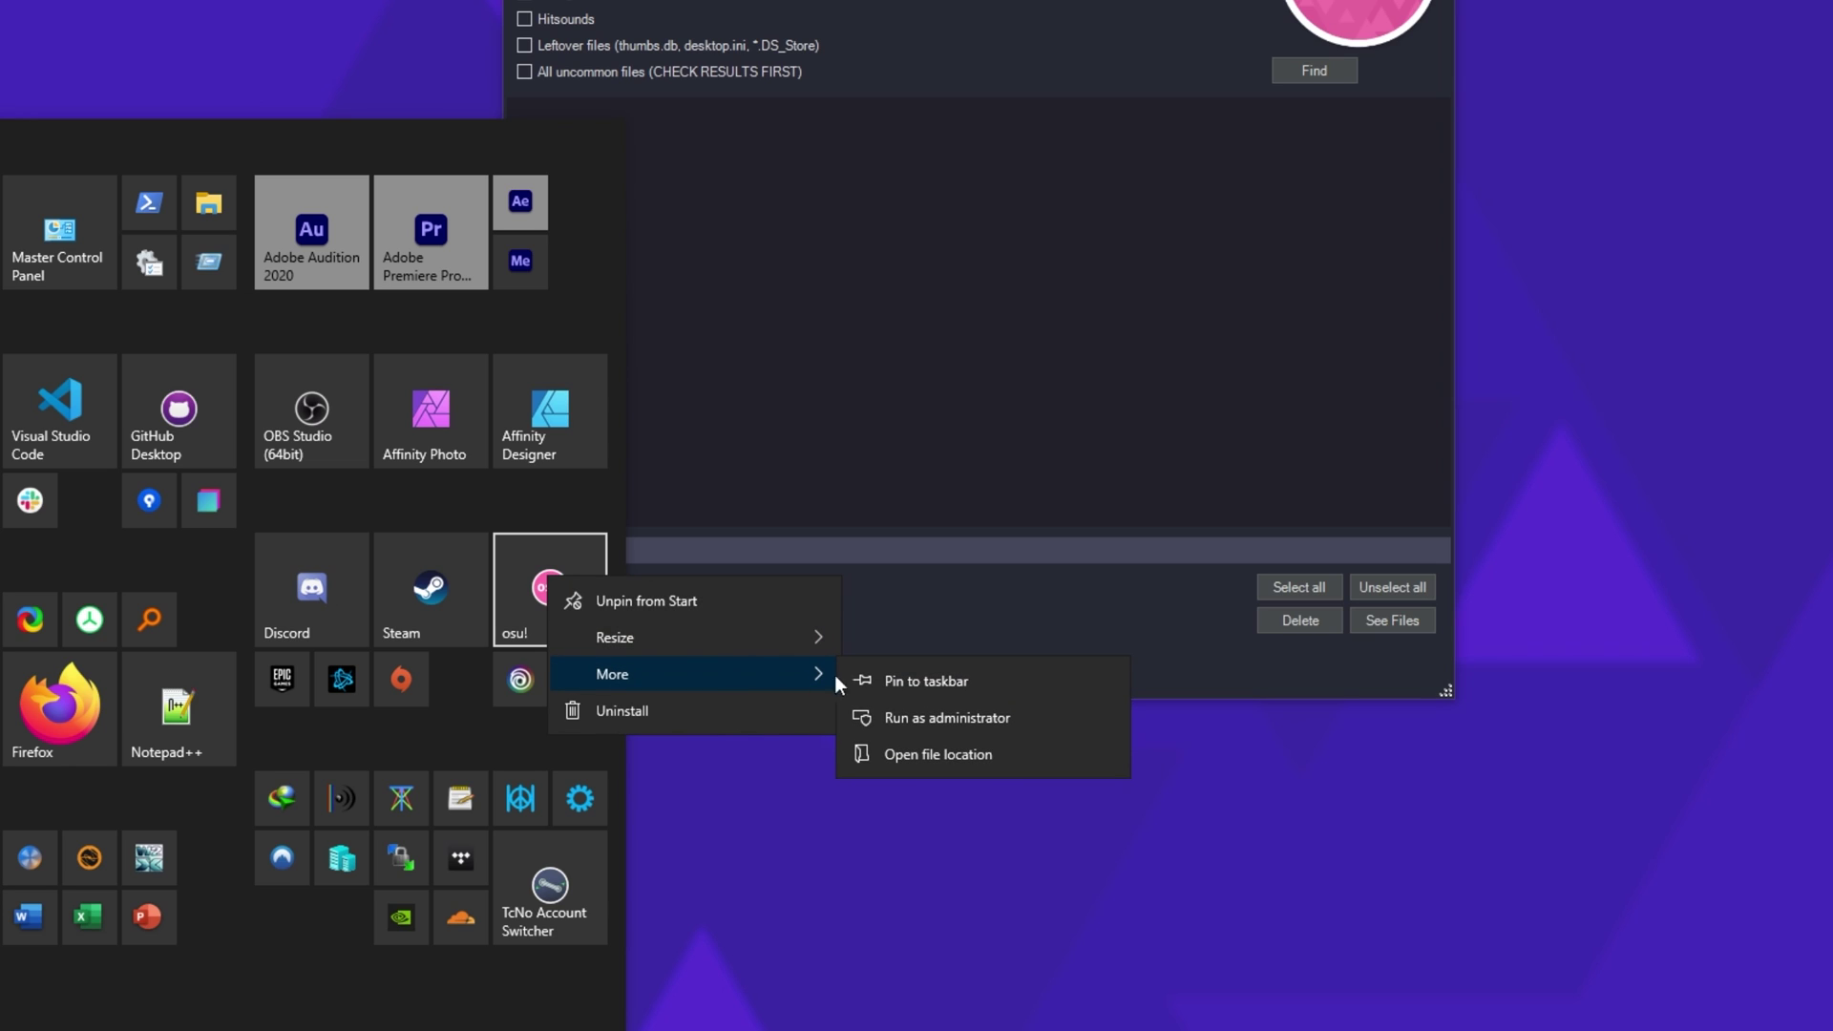
pyautogui.click(944, 754)
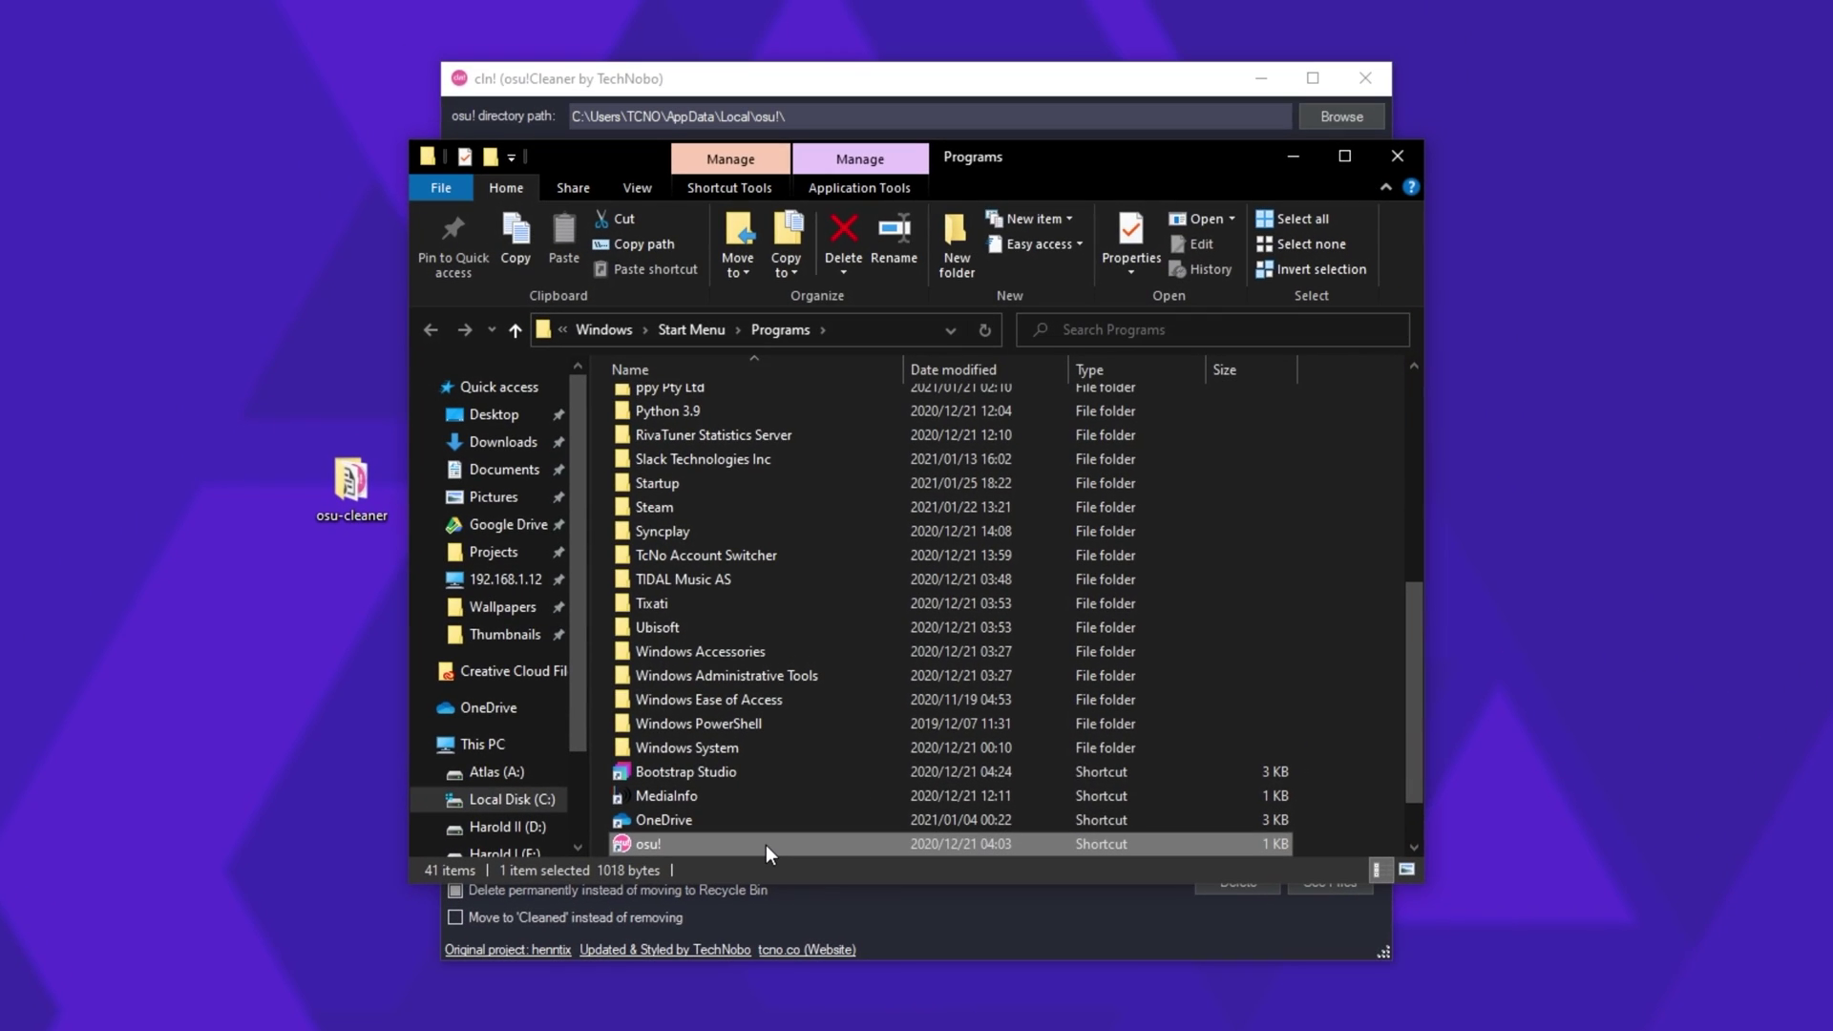
pyautogui.rightClick(765, 845)
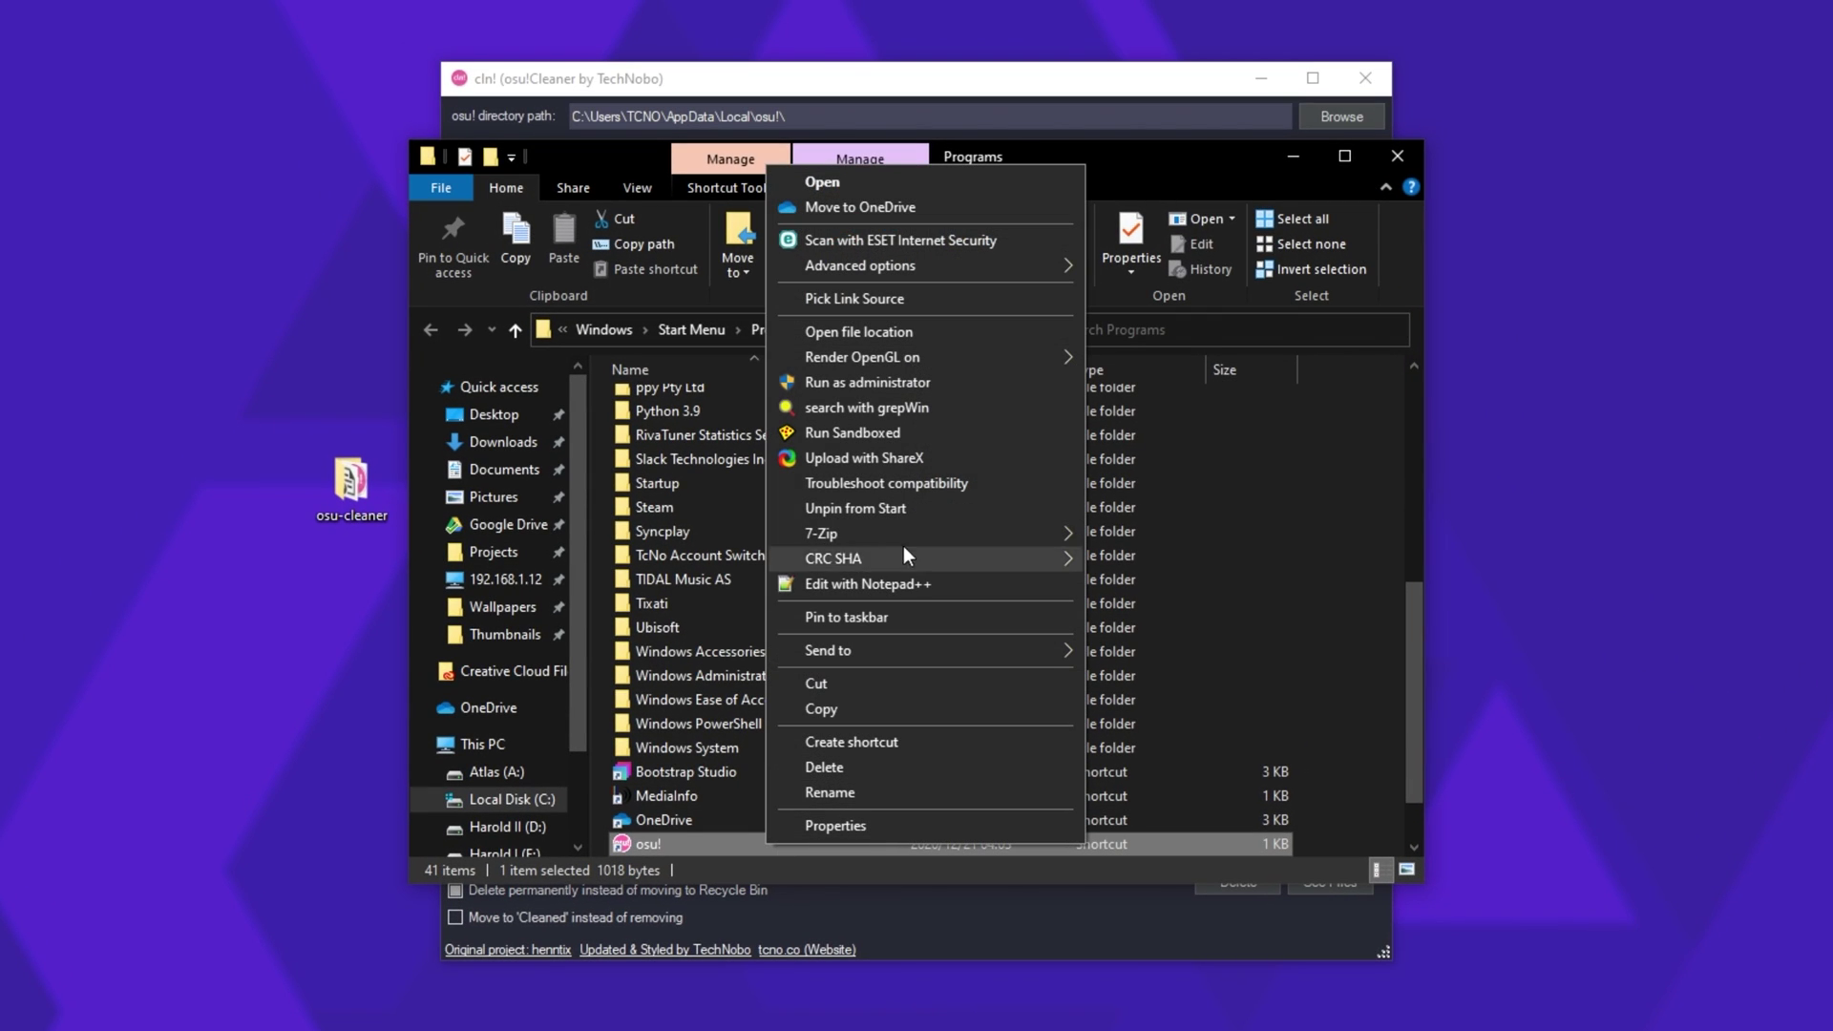
pyautogui.click(868, 334)
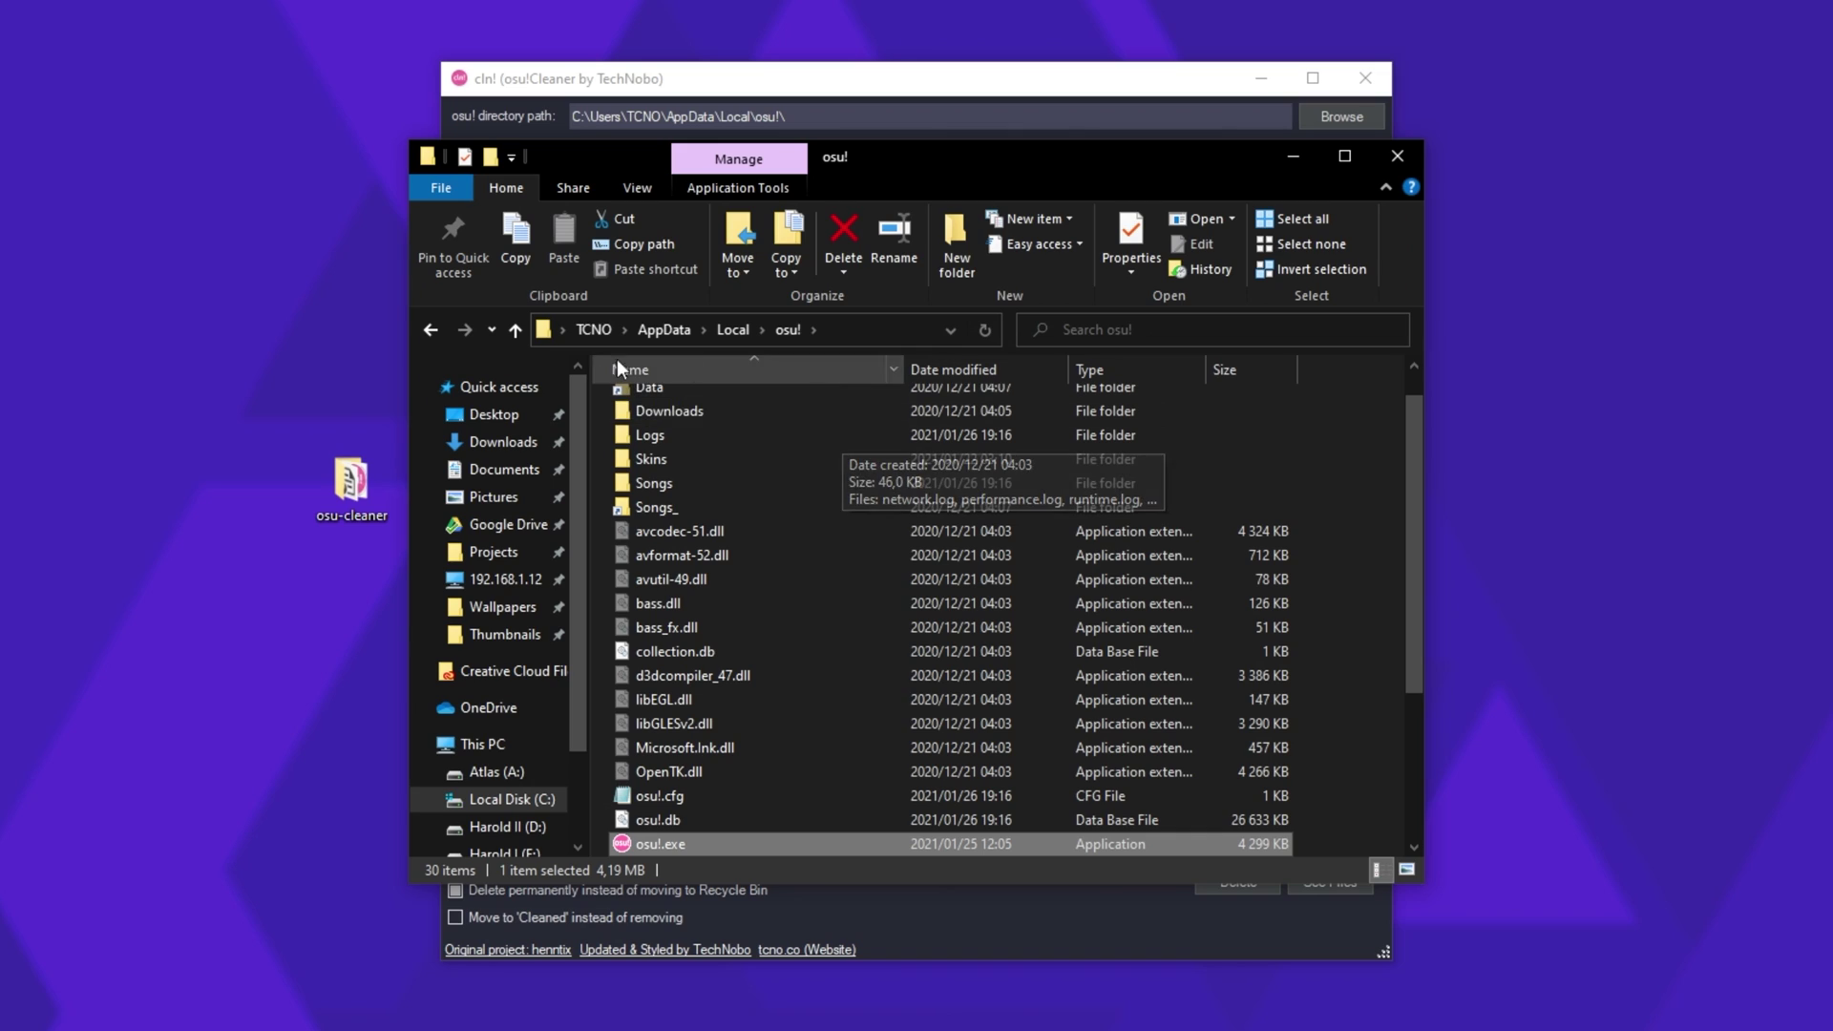
pyautogui.click(894, 330)
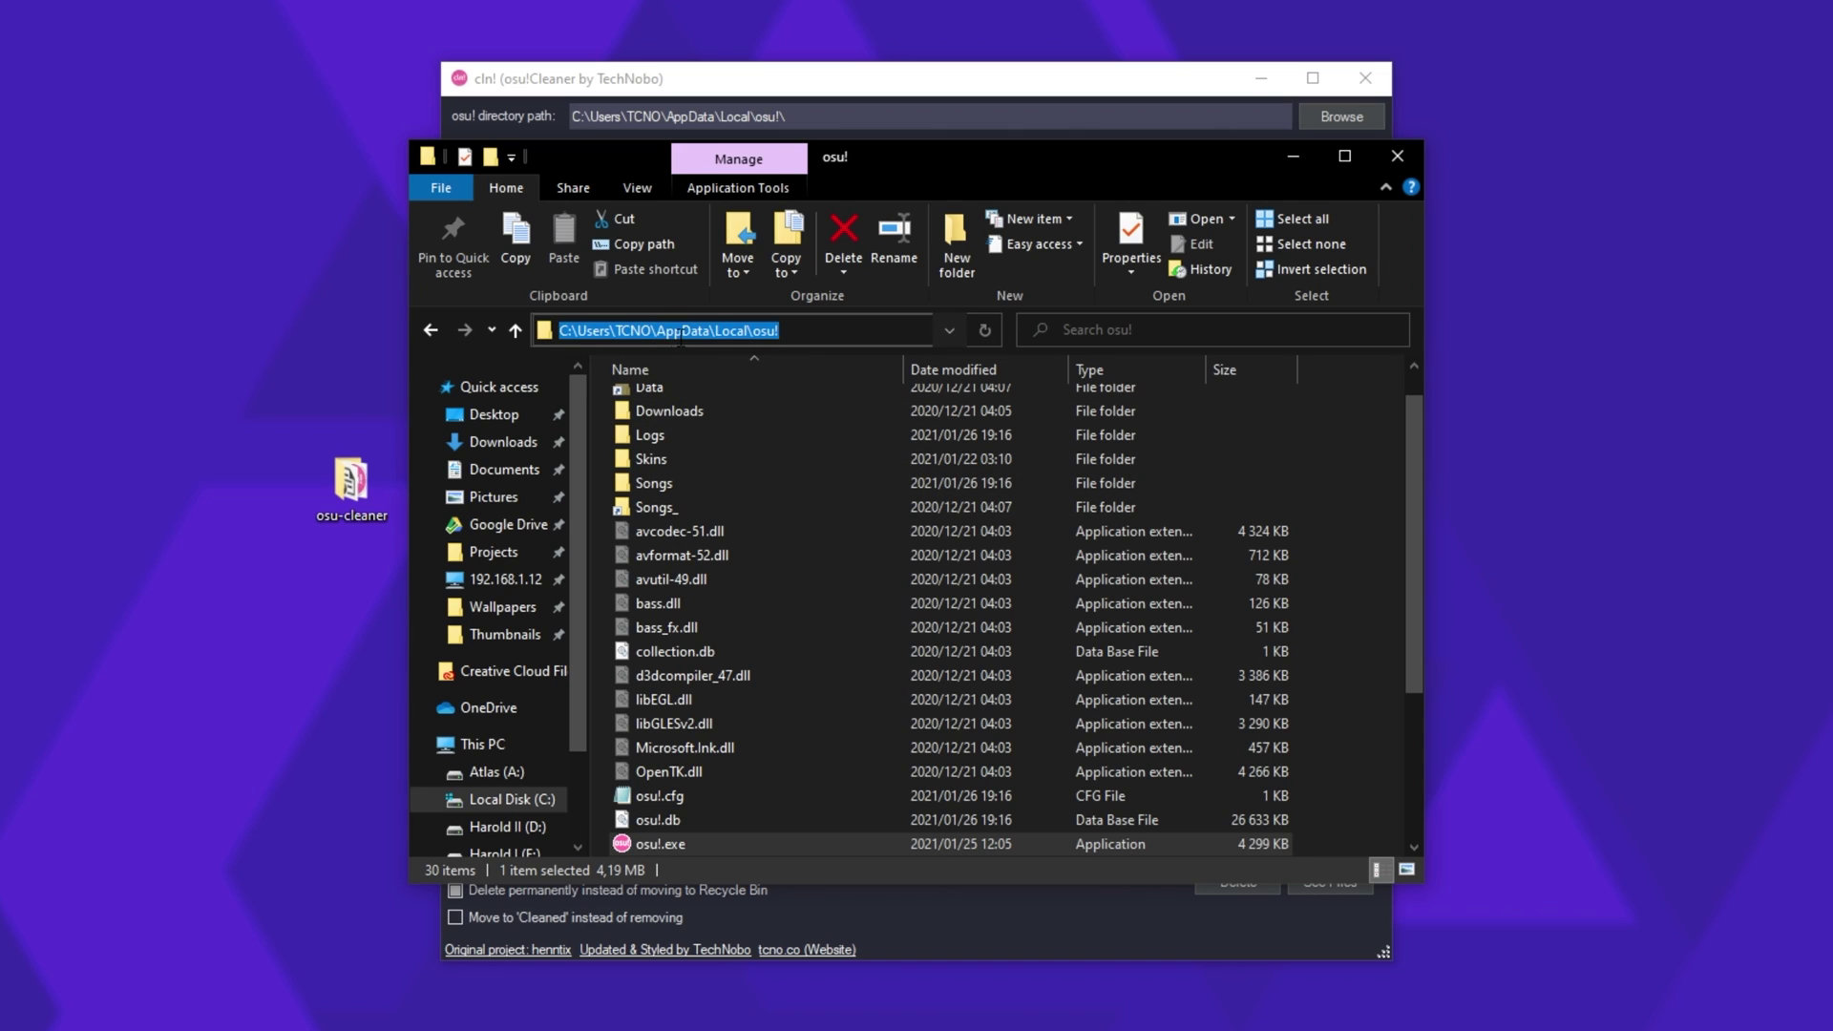
pyautogui.moveTo(785, 331); pyautogui.dragTo(446, 368)
# Get the osu! folder window out of the way, check the cleaner's directory path, and view the folder browser without choosing another directory.
pyautogui.click(1291, 157)
pyautogui.moveTo(811, 115); pyautogui.dragTo(546, 97)
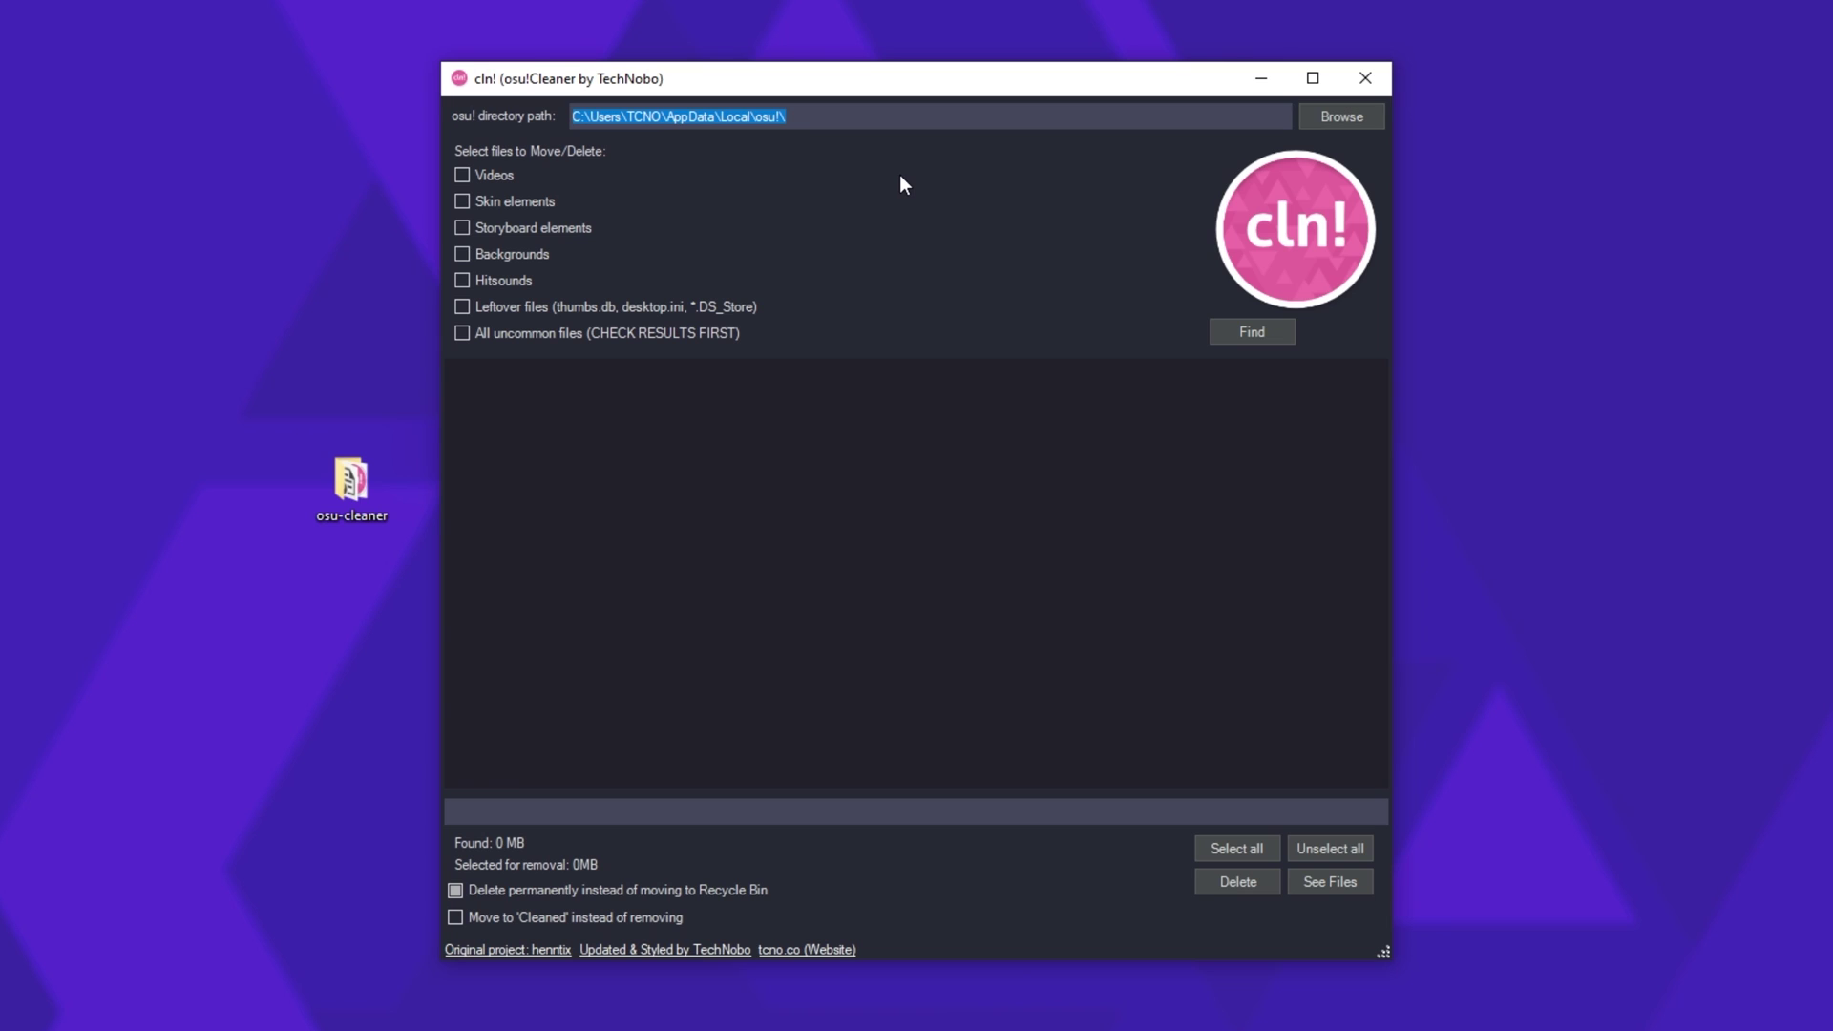
pyautogui.click(1328, 120)
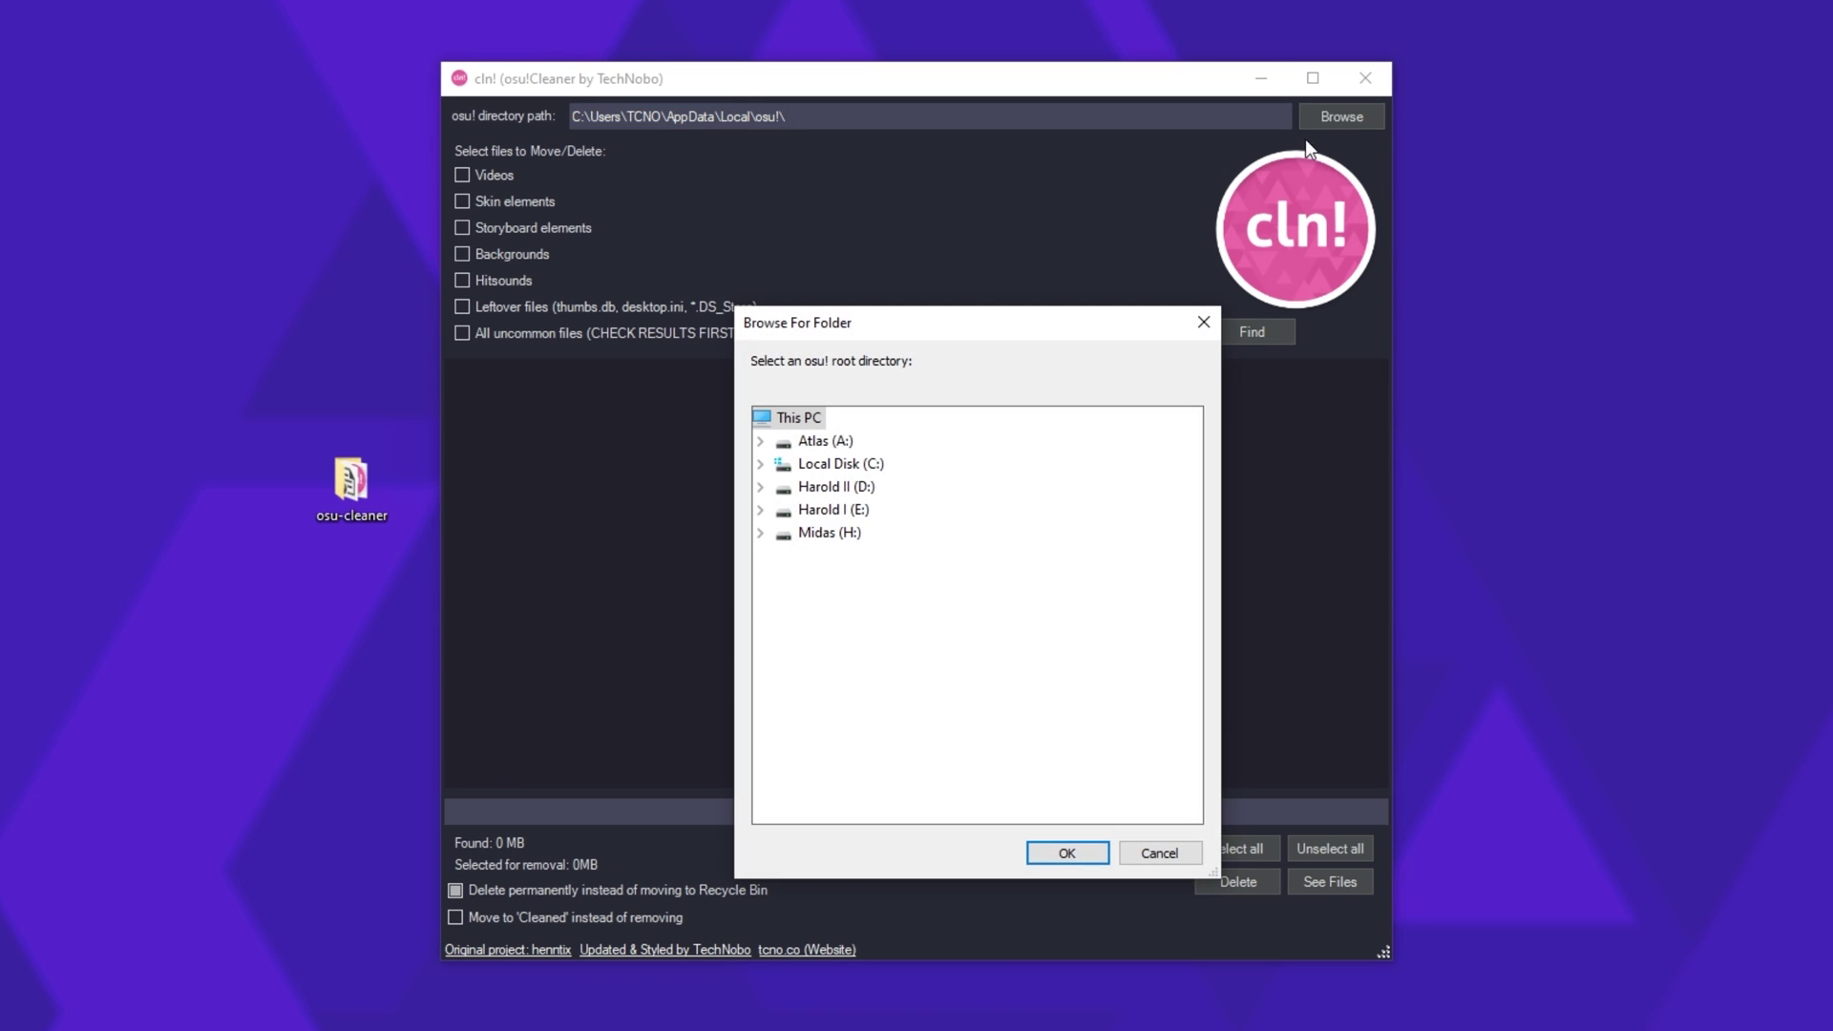
pyautogui.click(1208, 321)
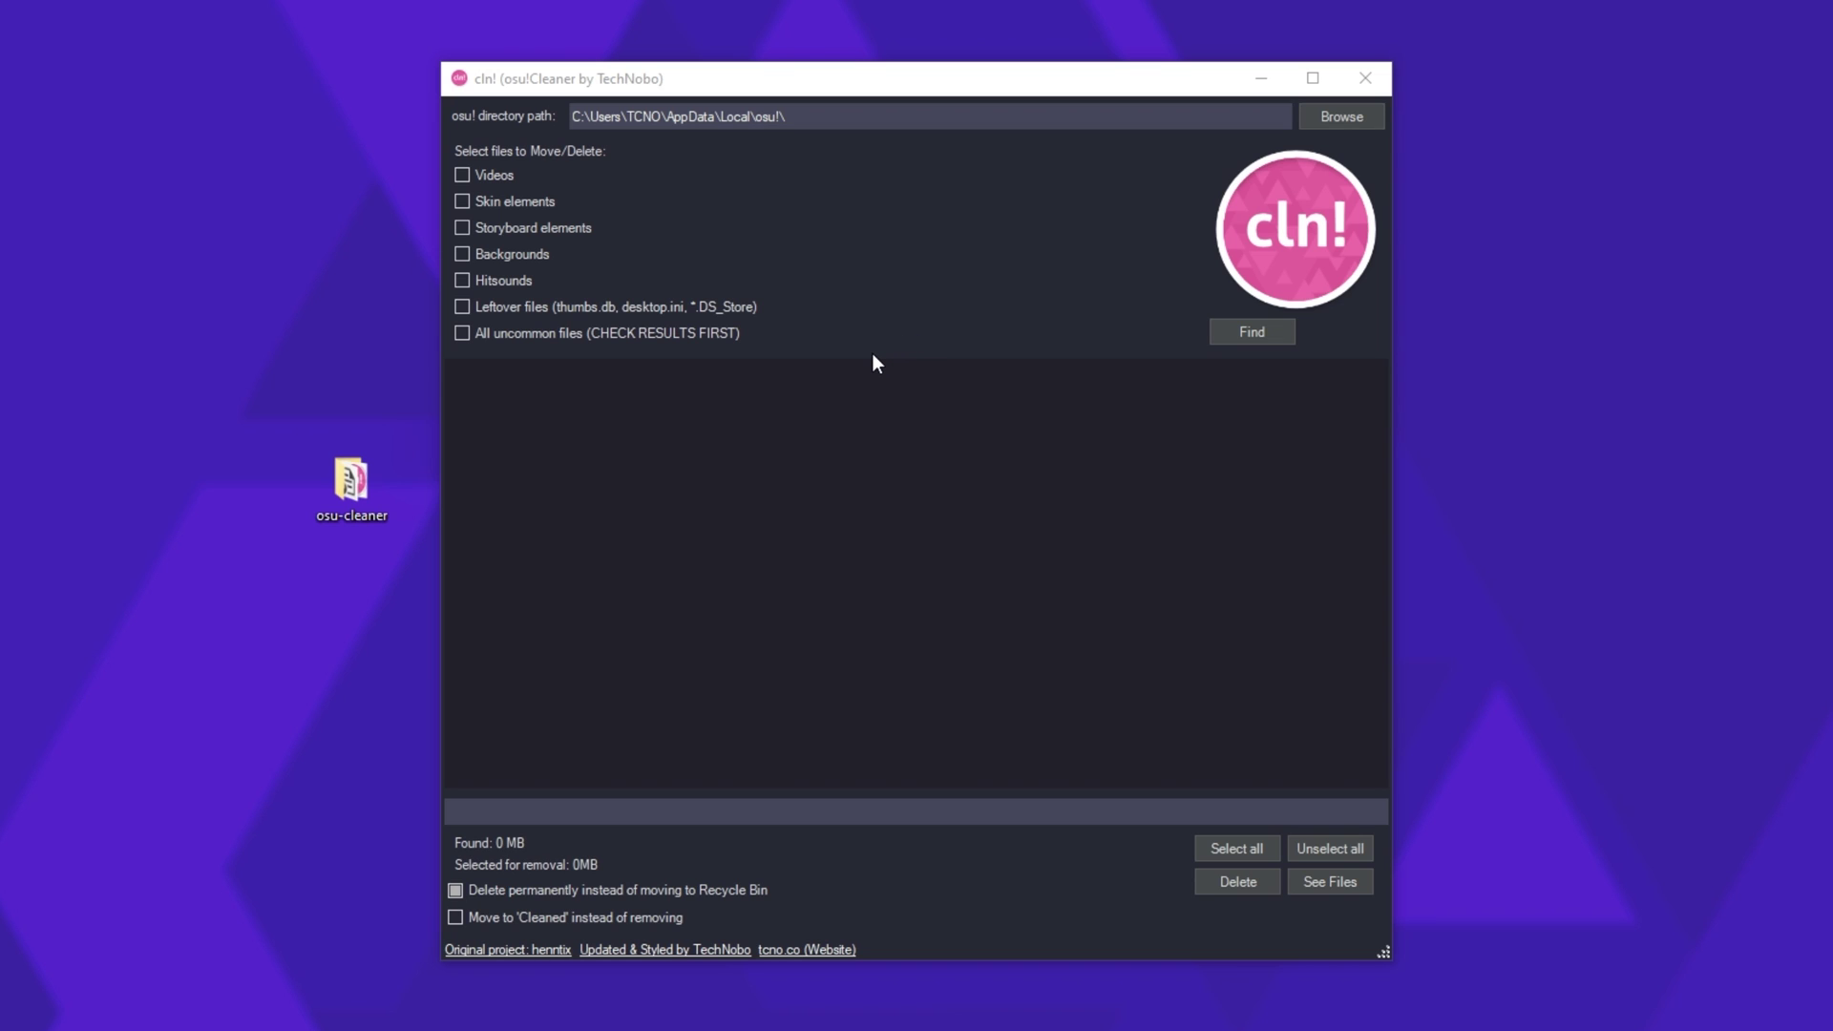
# Choose Videos, Skin elements, Backgrounds, Hitsounds and Leftover files as the types to clean, and find the matching files.
pyautogui.click(513, 209)
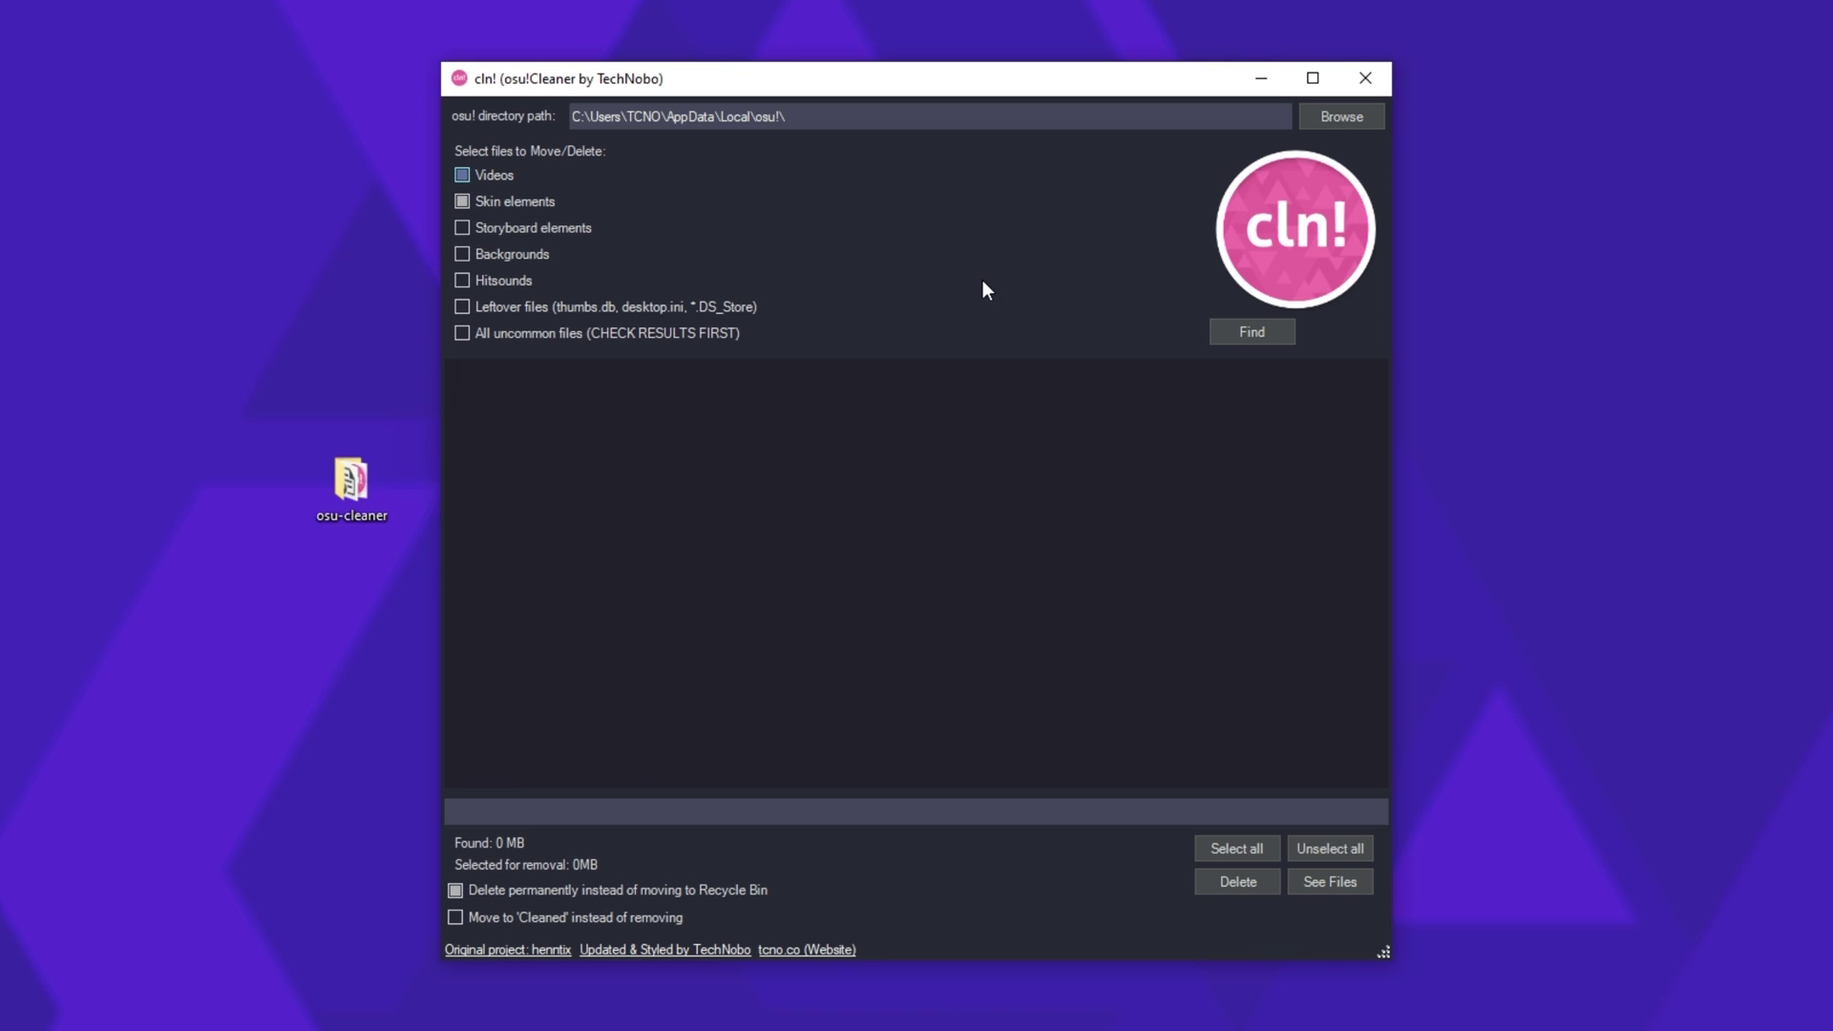
pyautogui.click(497, 256)
pyautogui.click(509, 274)
pyautogui.click(719, 311)
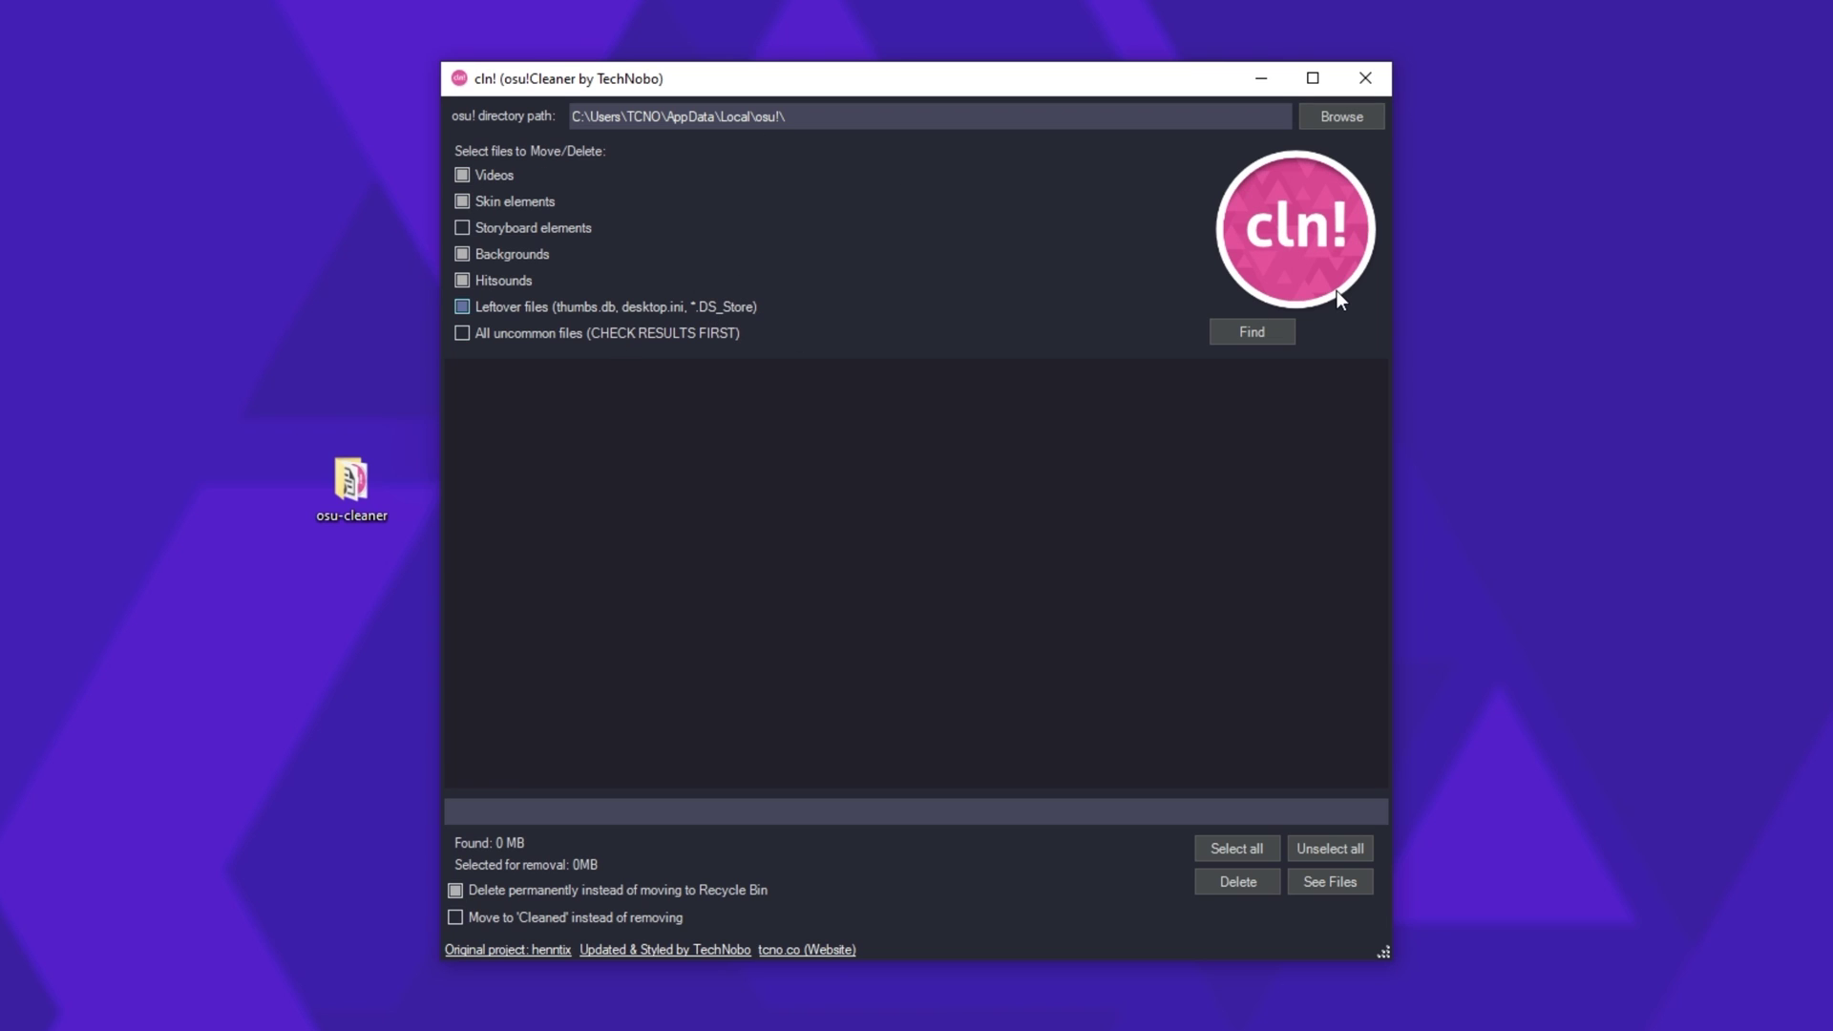
pyautogui.click(1272, 334)
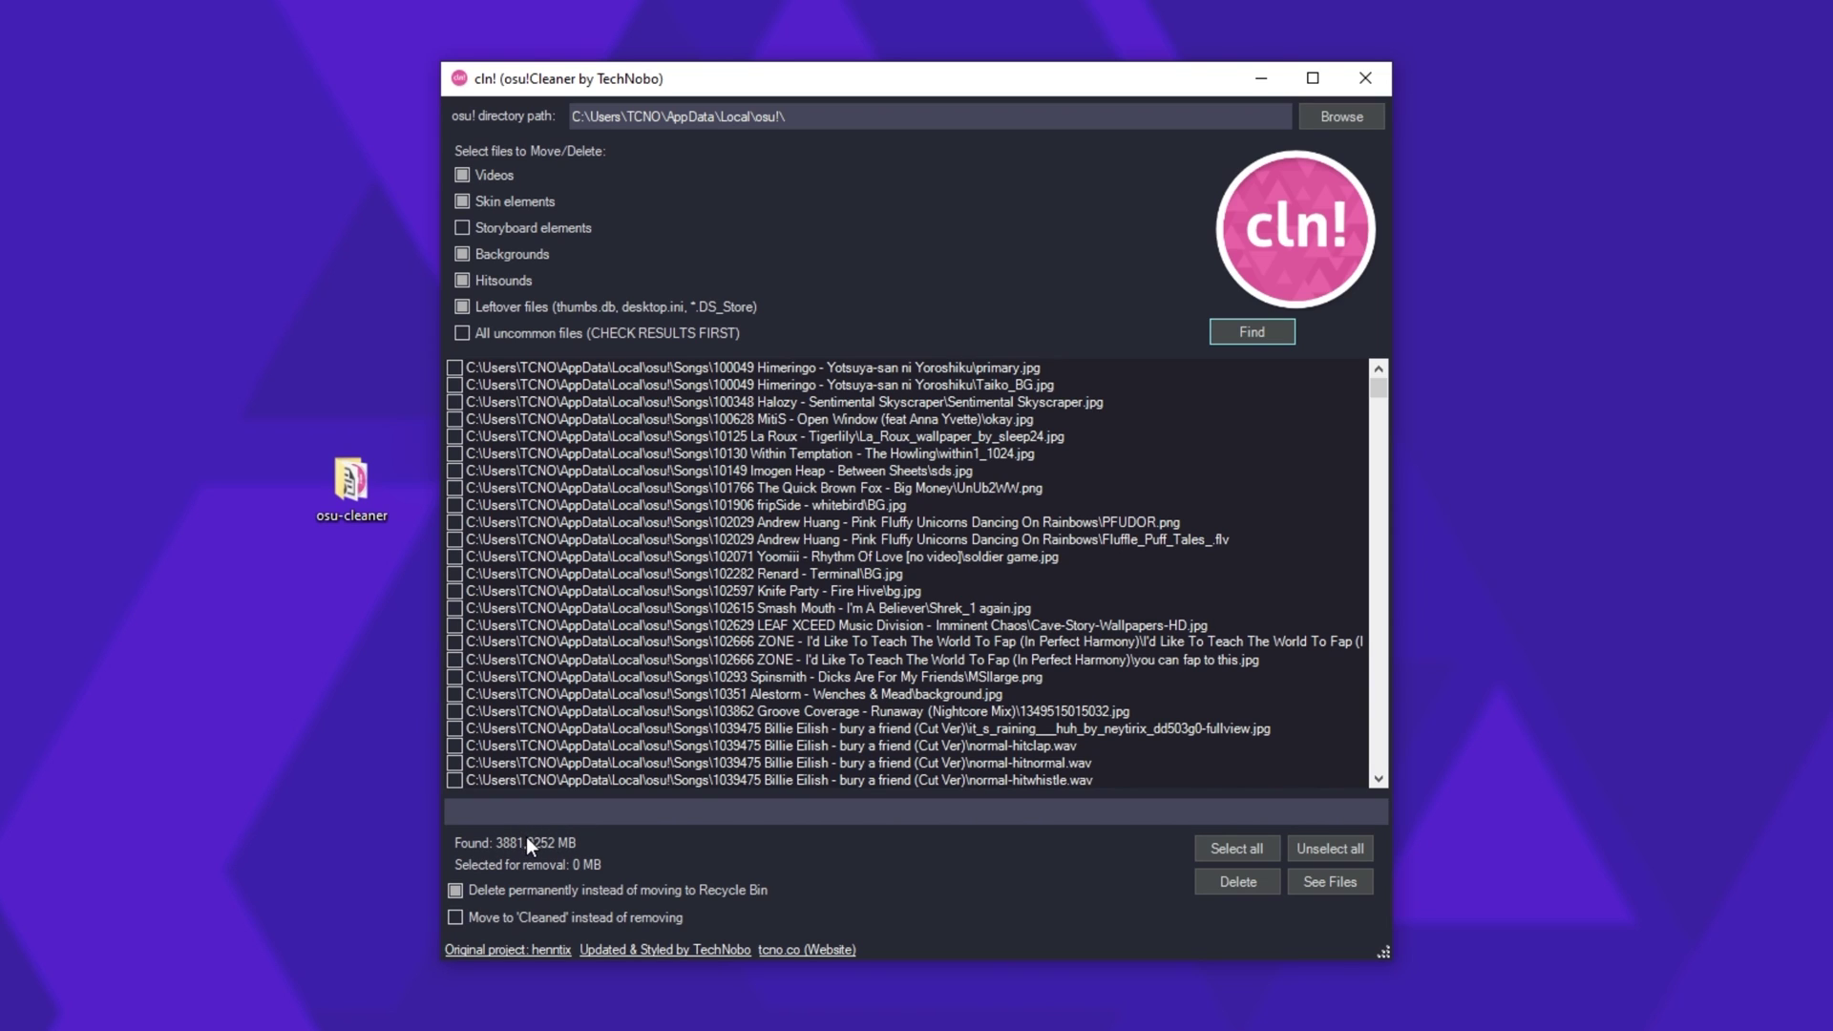
# Mark several individual beatmap files in the results list for removal, including the 100049 Taiko_BG.jpg and 102282 BG.jpg backgrounds.
pyautogui.moveTo(1378, 388)
pyautogui.mouseDown()
pyautogui.moveTo(1374, 730)
pyautogui.moveTo(1378, 392)
pyautogui.mouseUp()
pyautogui.click(573, 487)
pyautogui.click(613, 522)
pyautogui.click(621, 574)
pyautogui.click(628, 621)
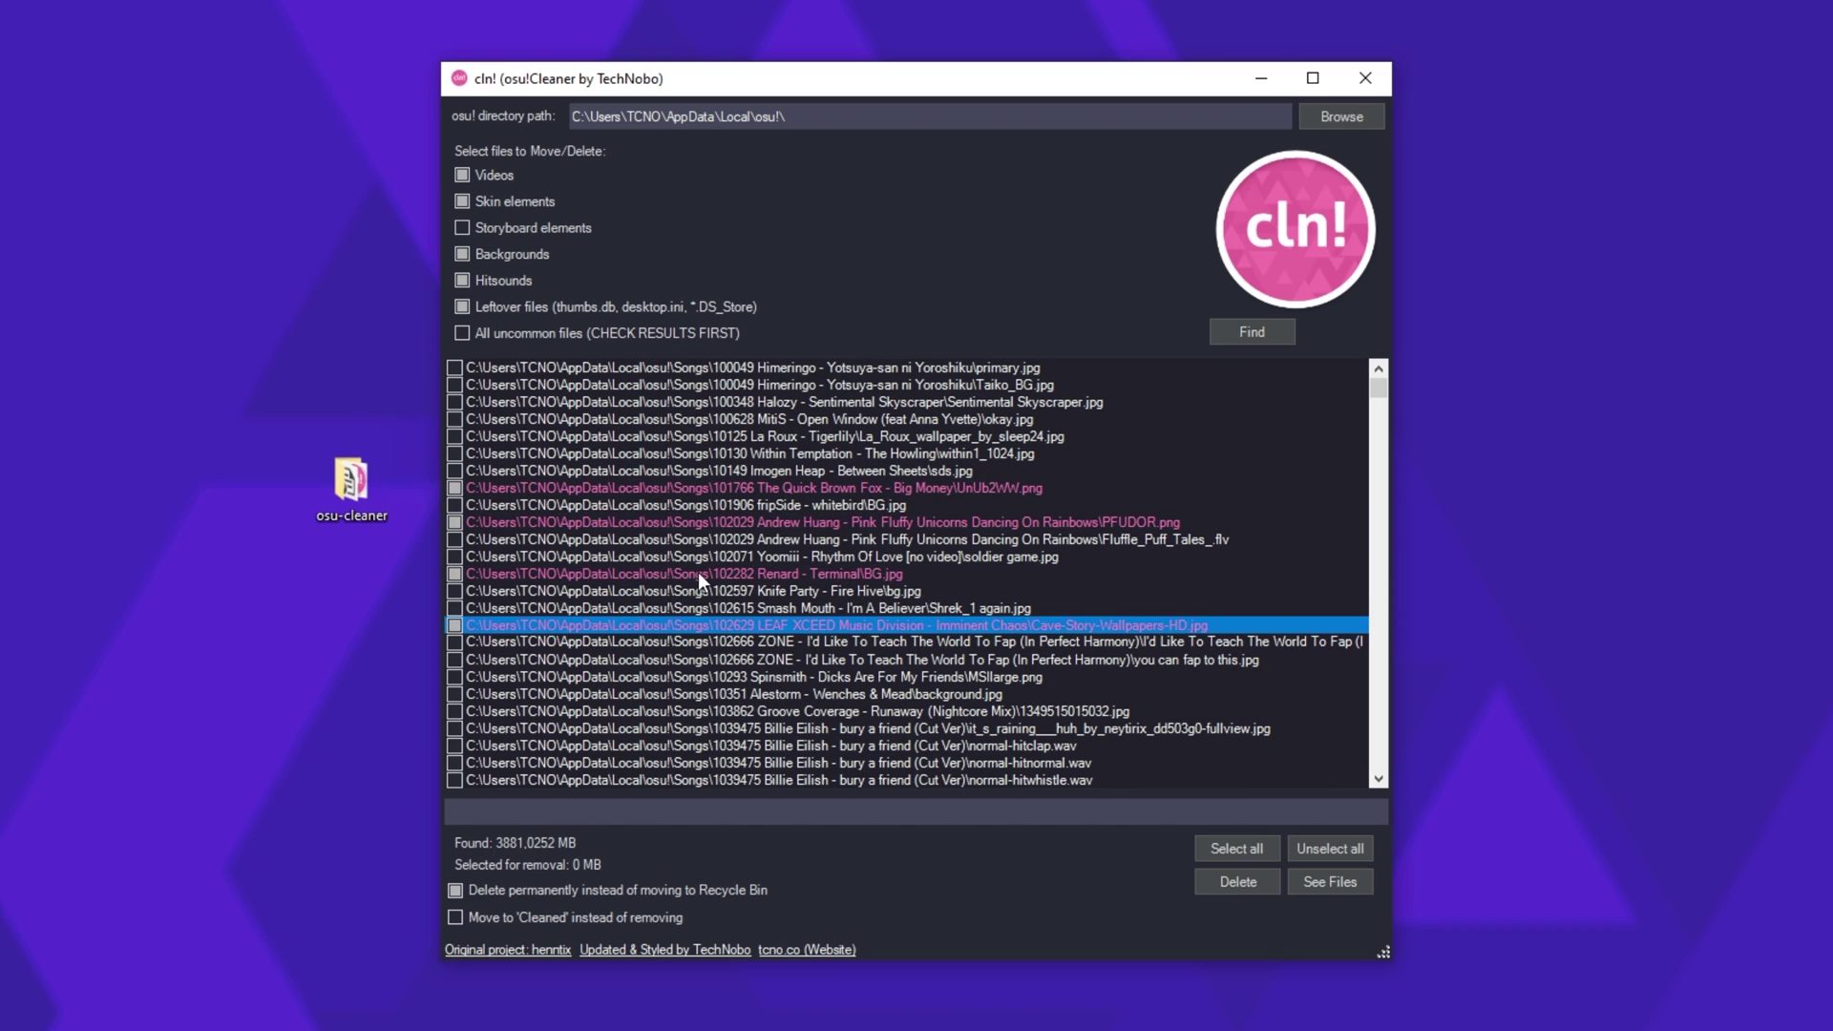
pyautogui.click(940, 437)
pyautogui.click(944, 453)
pyautogui.click(945, 419)
pyautogui.click(943, 384)
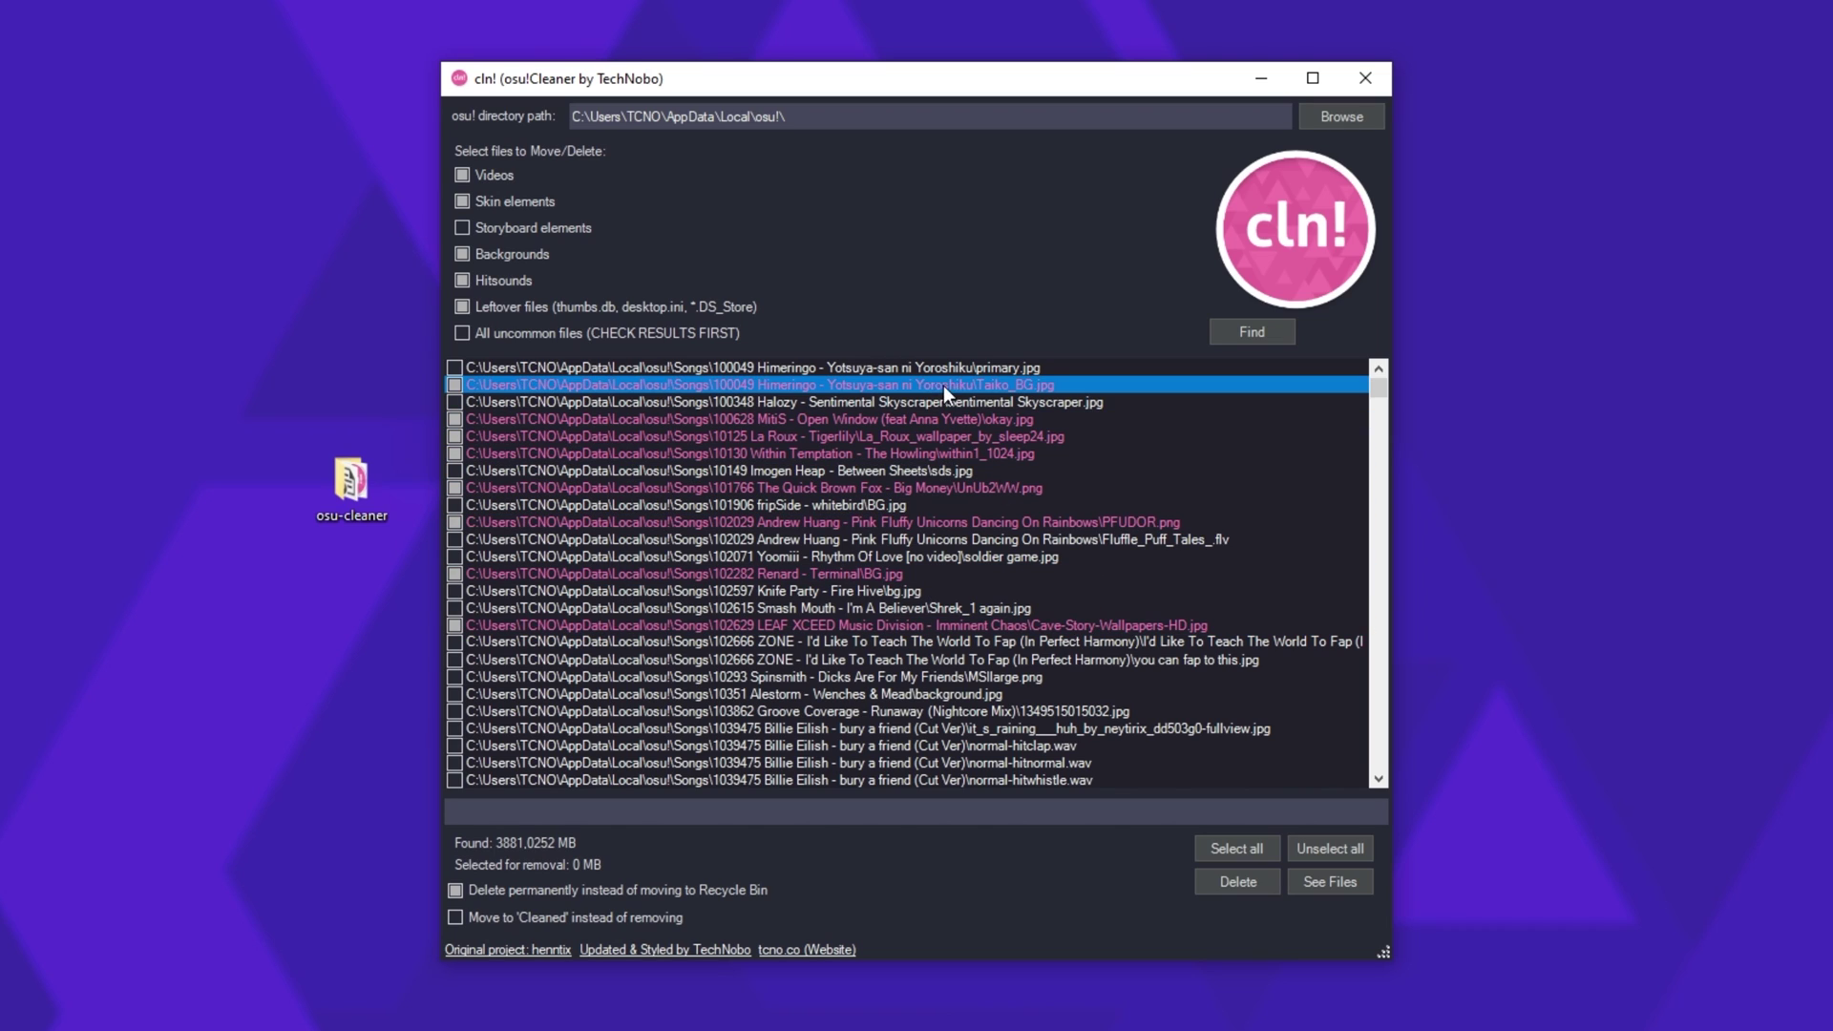
pyautogui.click(947, 402)
pyautogui.click(946, 400)
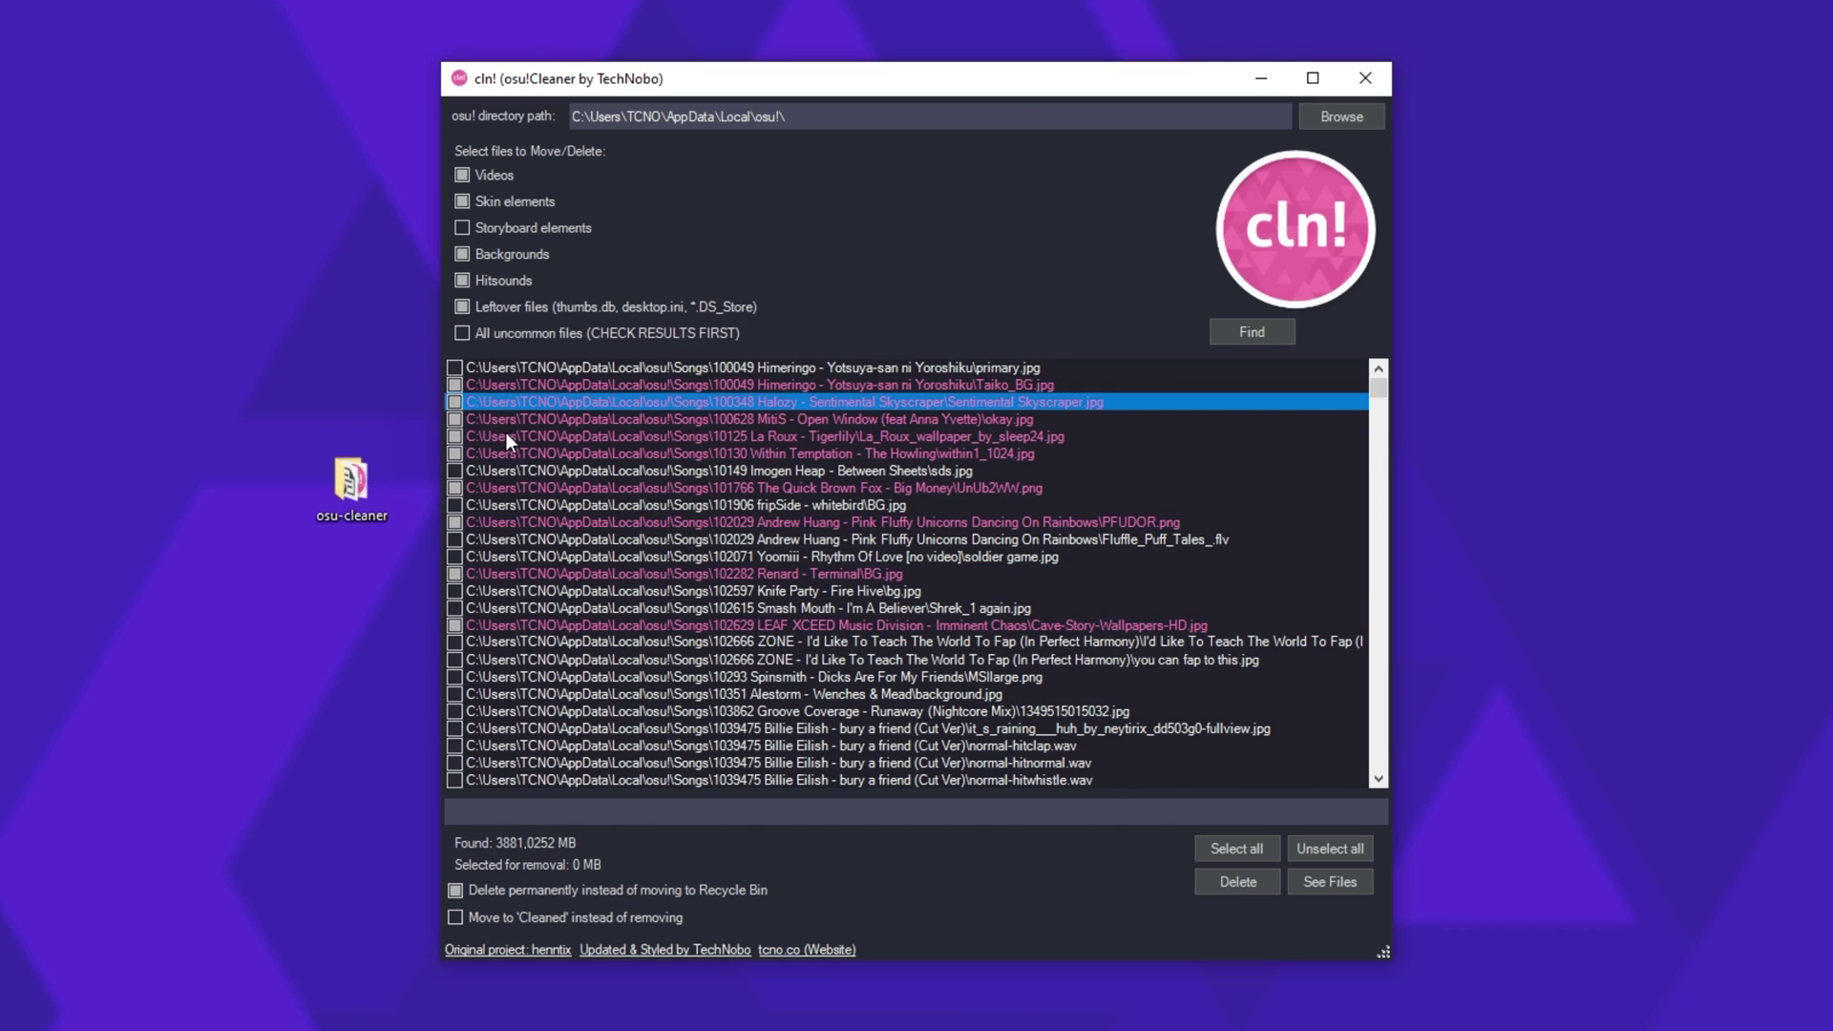
# Select all found files for removal and look over the entries in the results list.
pyautogui.click(1254, 850)
pyautogui.moveTo(1384, 395)
pyautogui.mouseDown()
pyautogui.moveTo(1386, 643)
pyautogui.moveTo(1376, 391)
pyautogui.mouseUp()
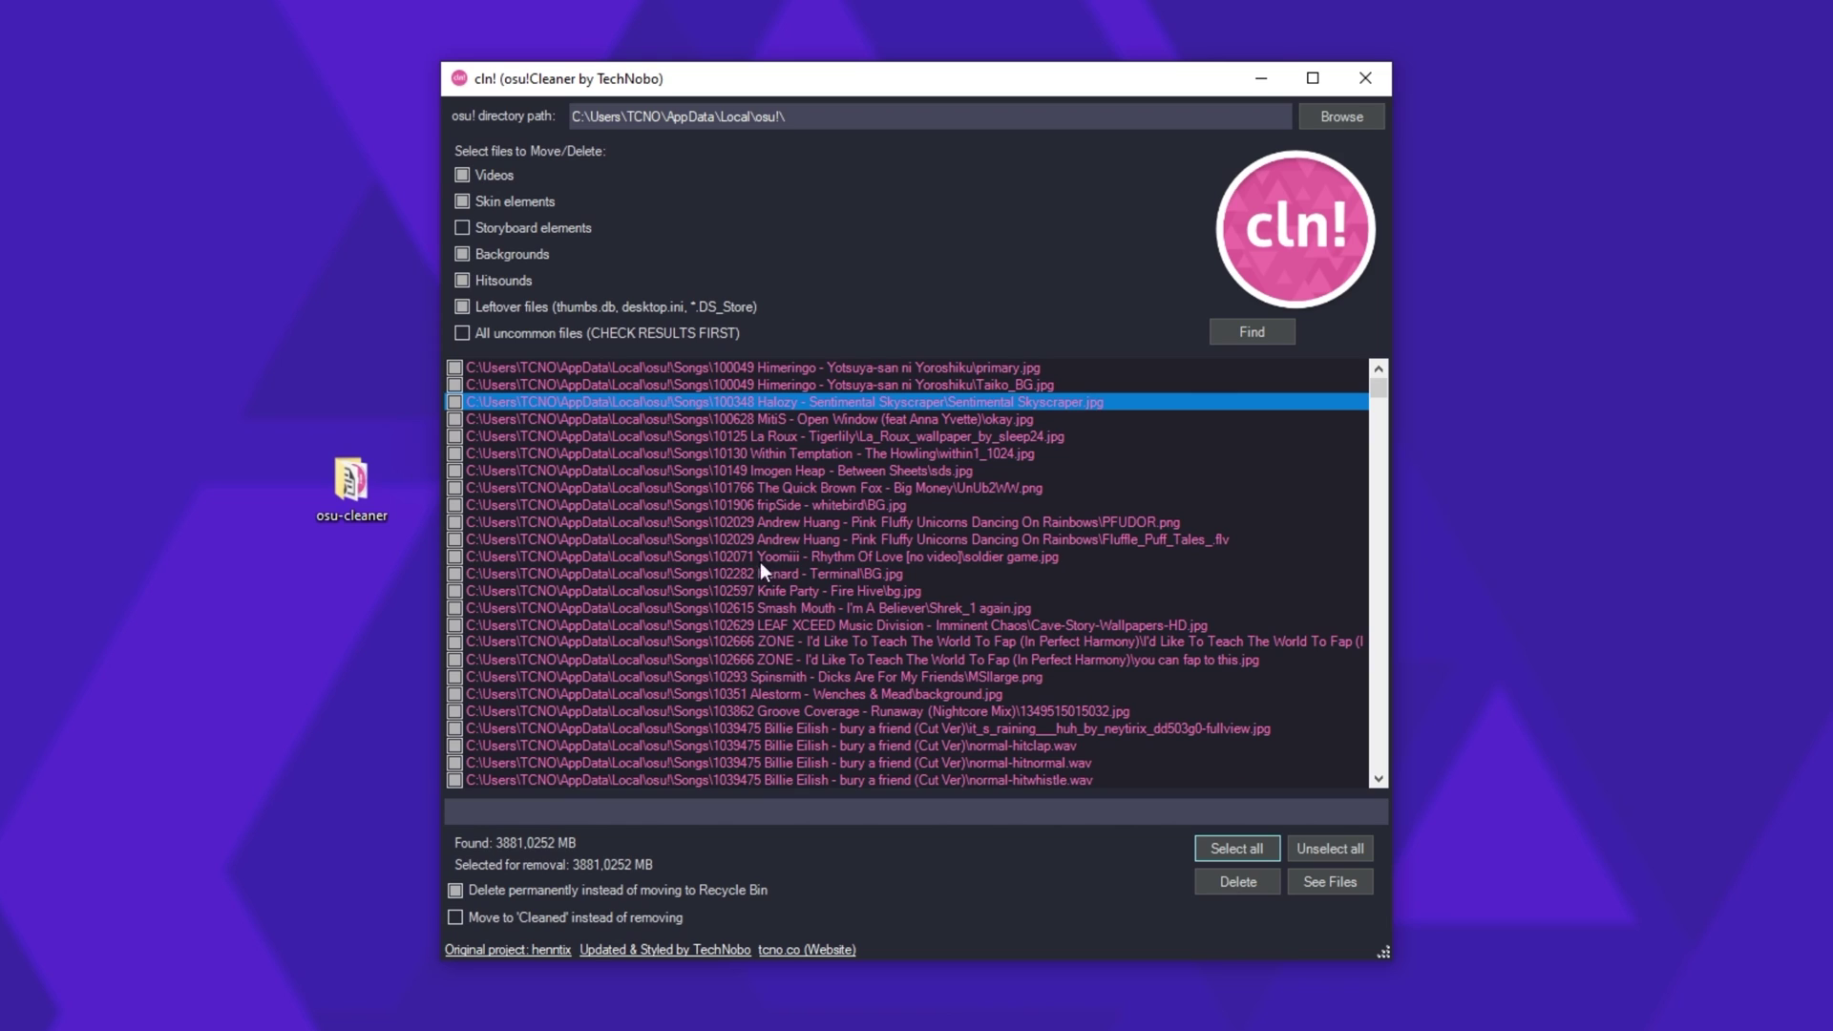
pyautogui.click(782, 609)
pyautogui.click(779, 625)
pyautogui.click(780, 642)
pyautogui.click(781, 674)
pyautogui.click(781, 660)
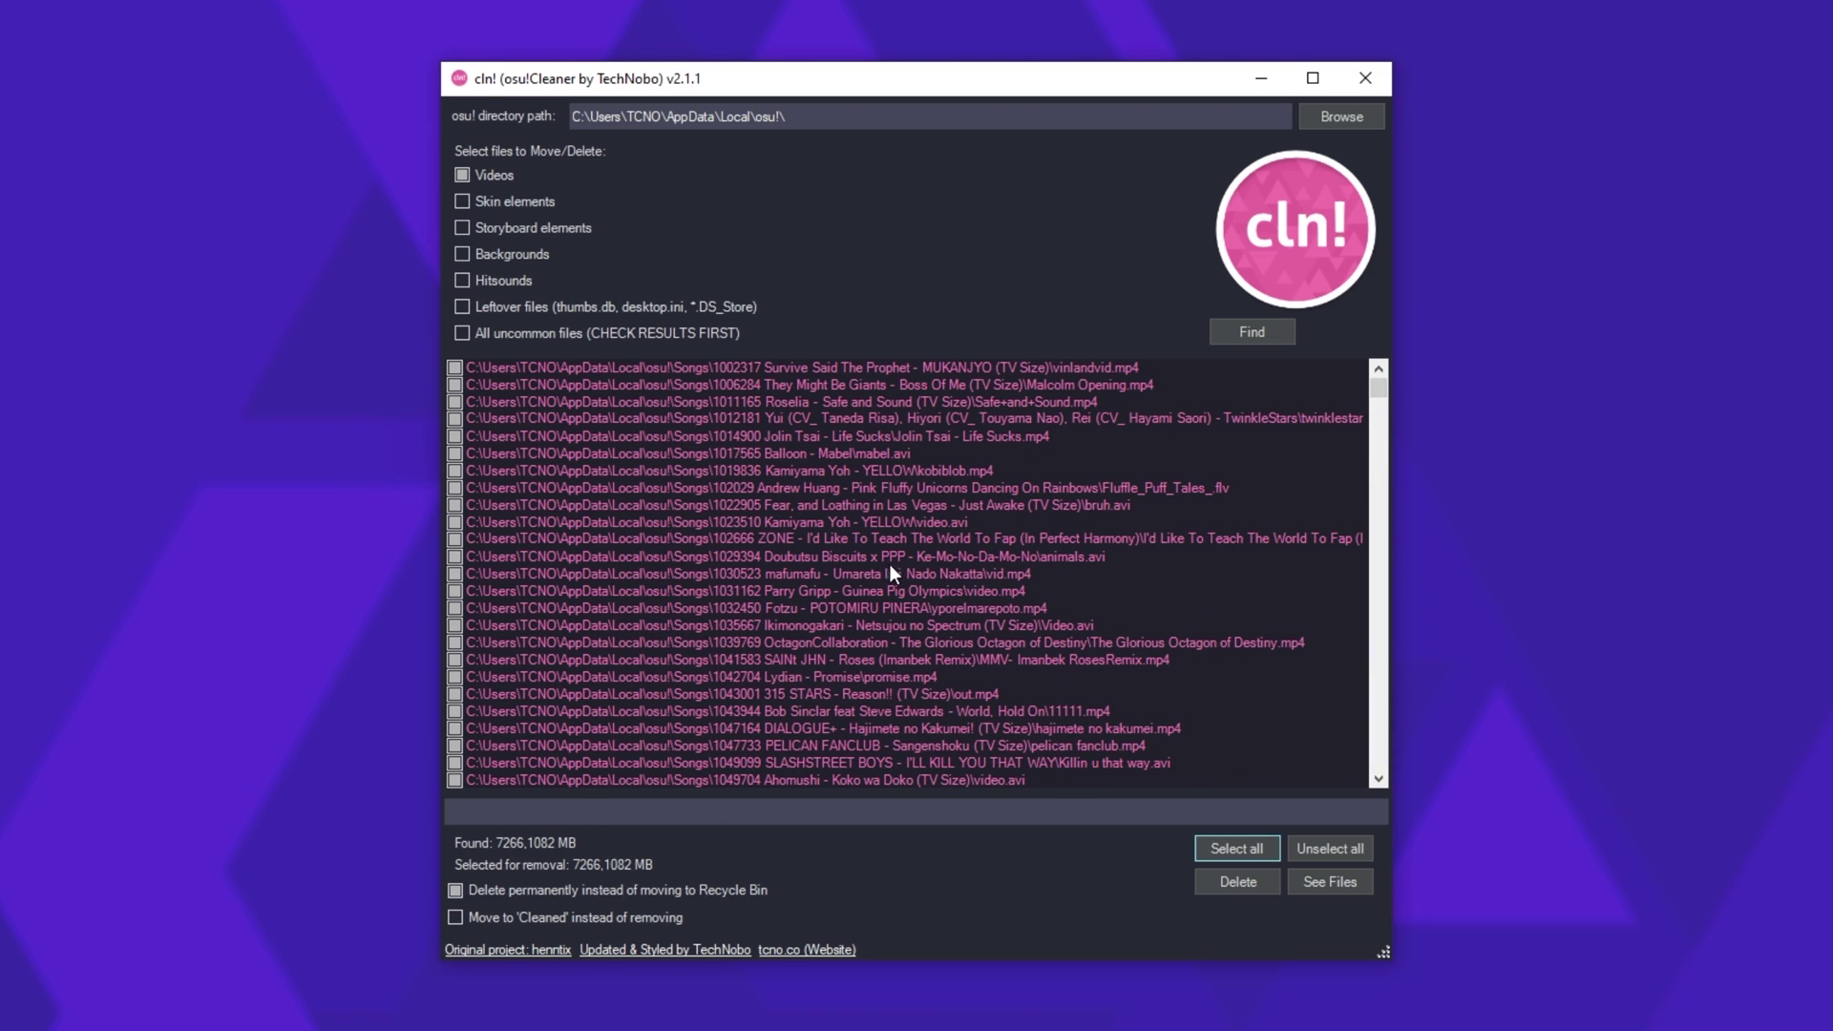
# Open the folder containing Fluffle_Puff_Tales_.flv from the results list to inspect the file, and close the folder window again.
pyautogui.rightClick(822, 485)
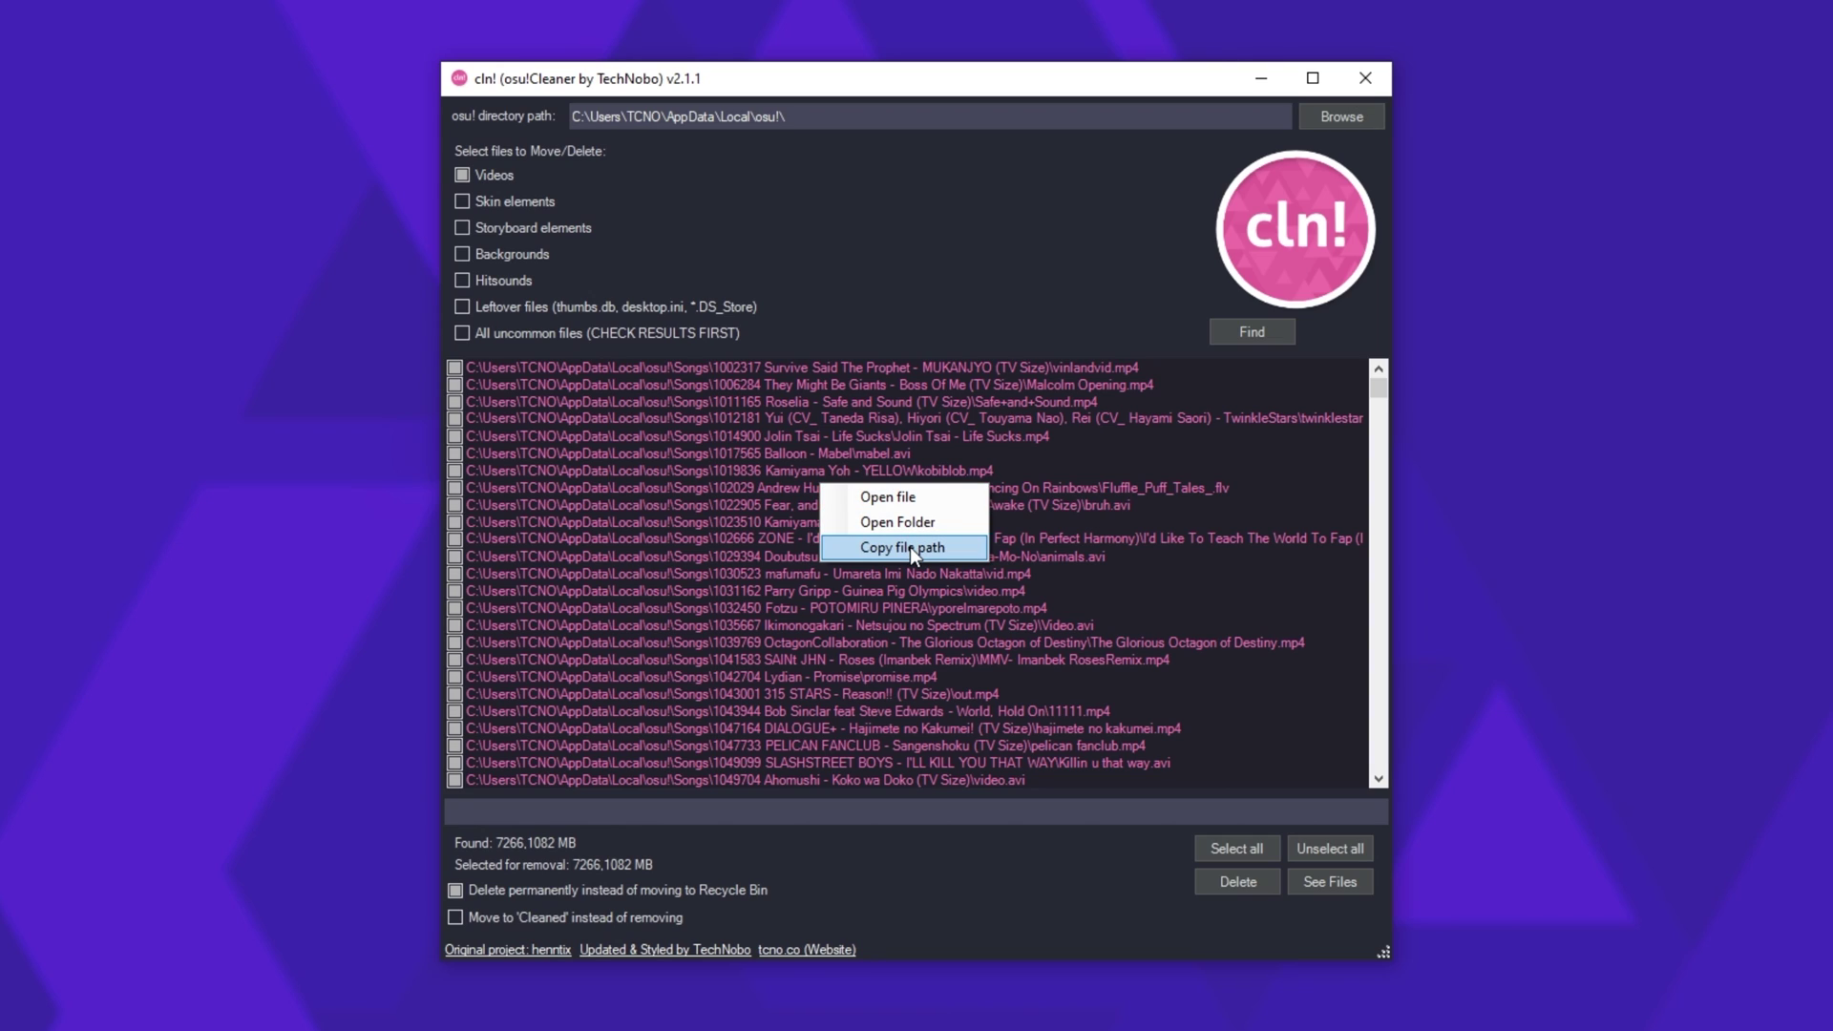
pyautogui.rightClick(782, 490)
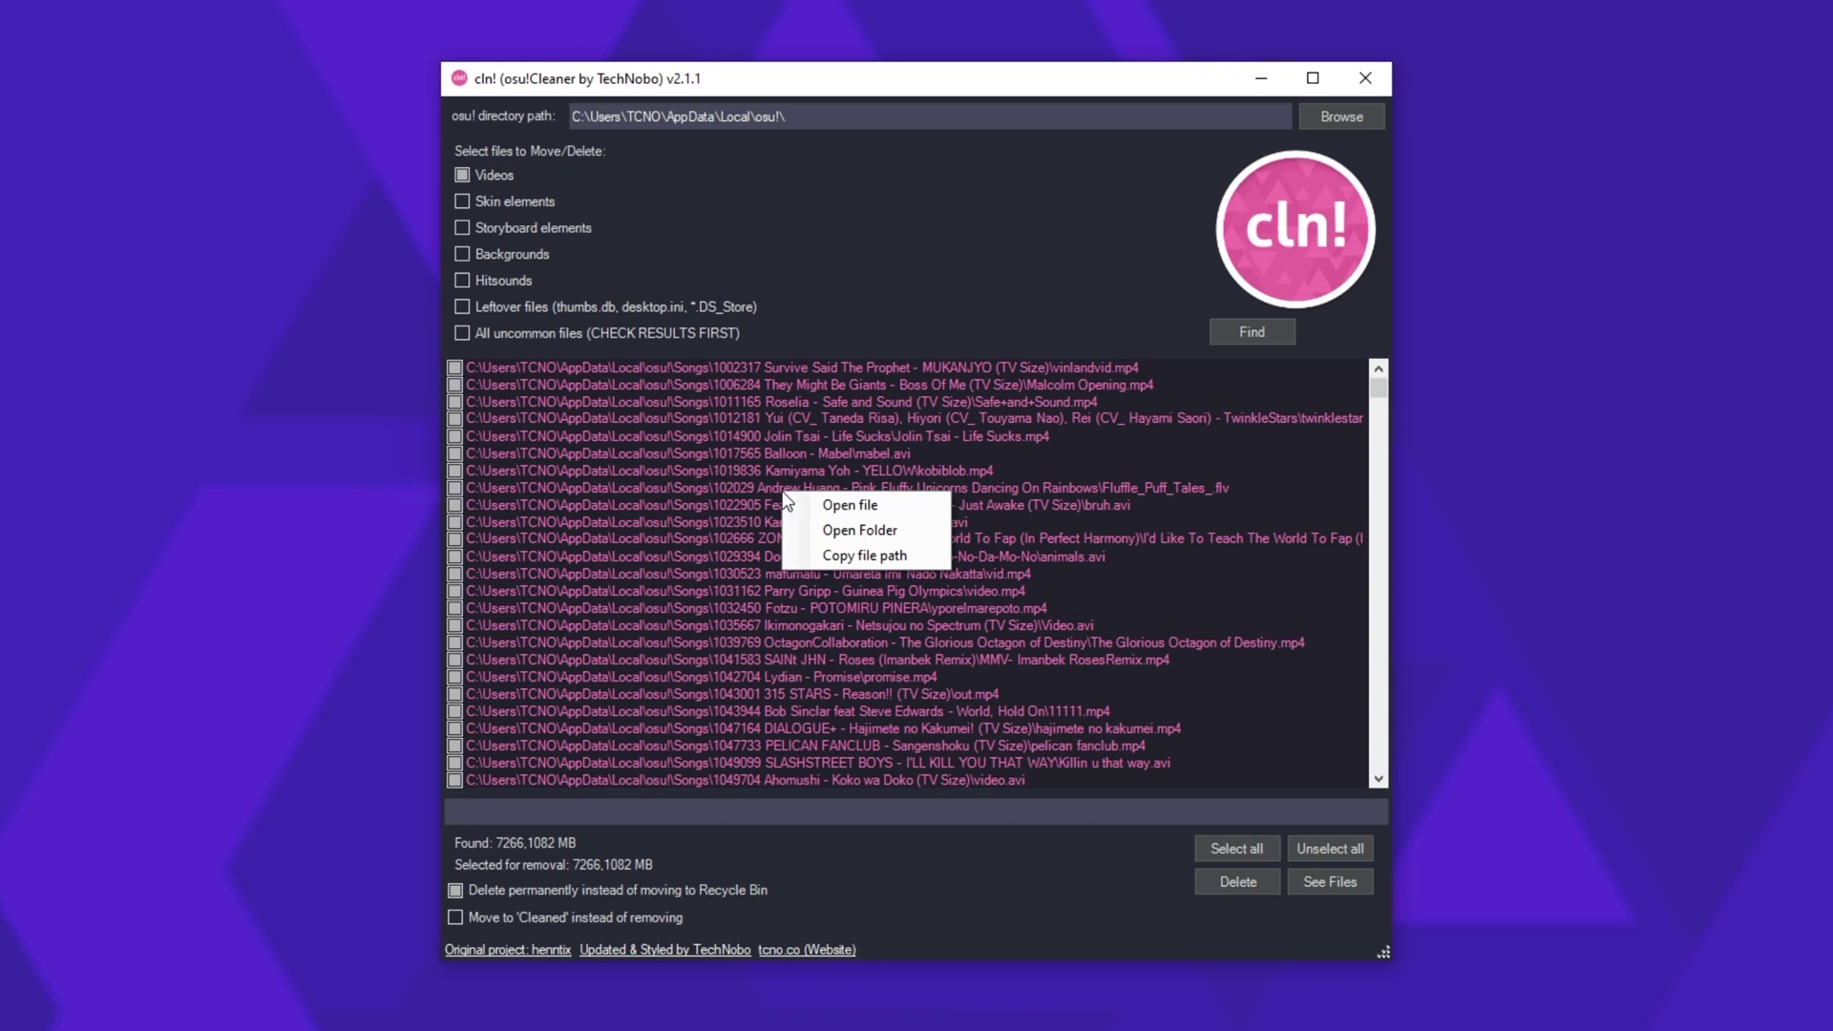
pyautogui.click(864, 530)
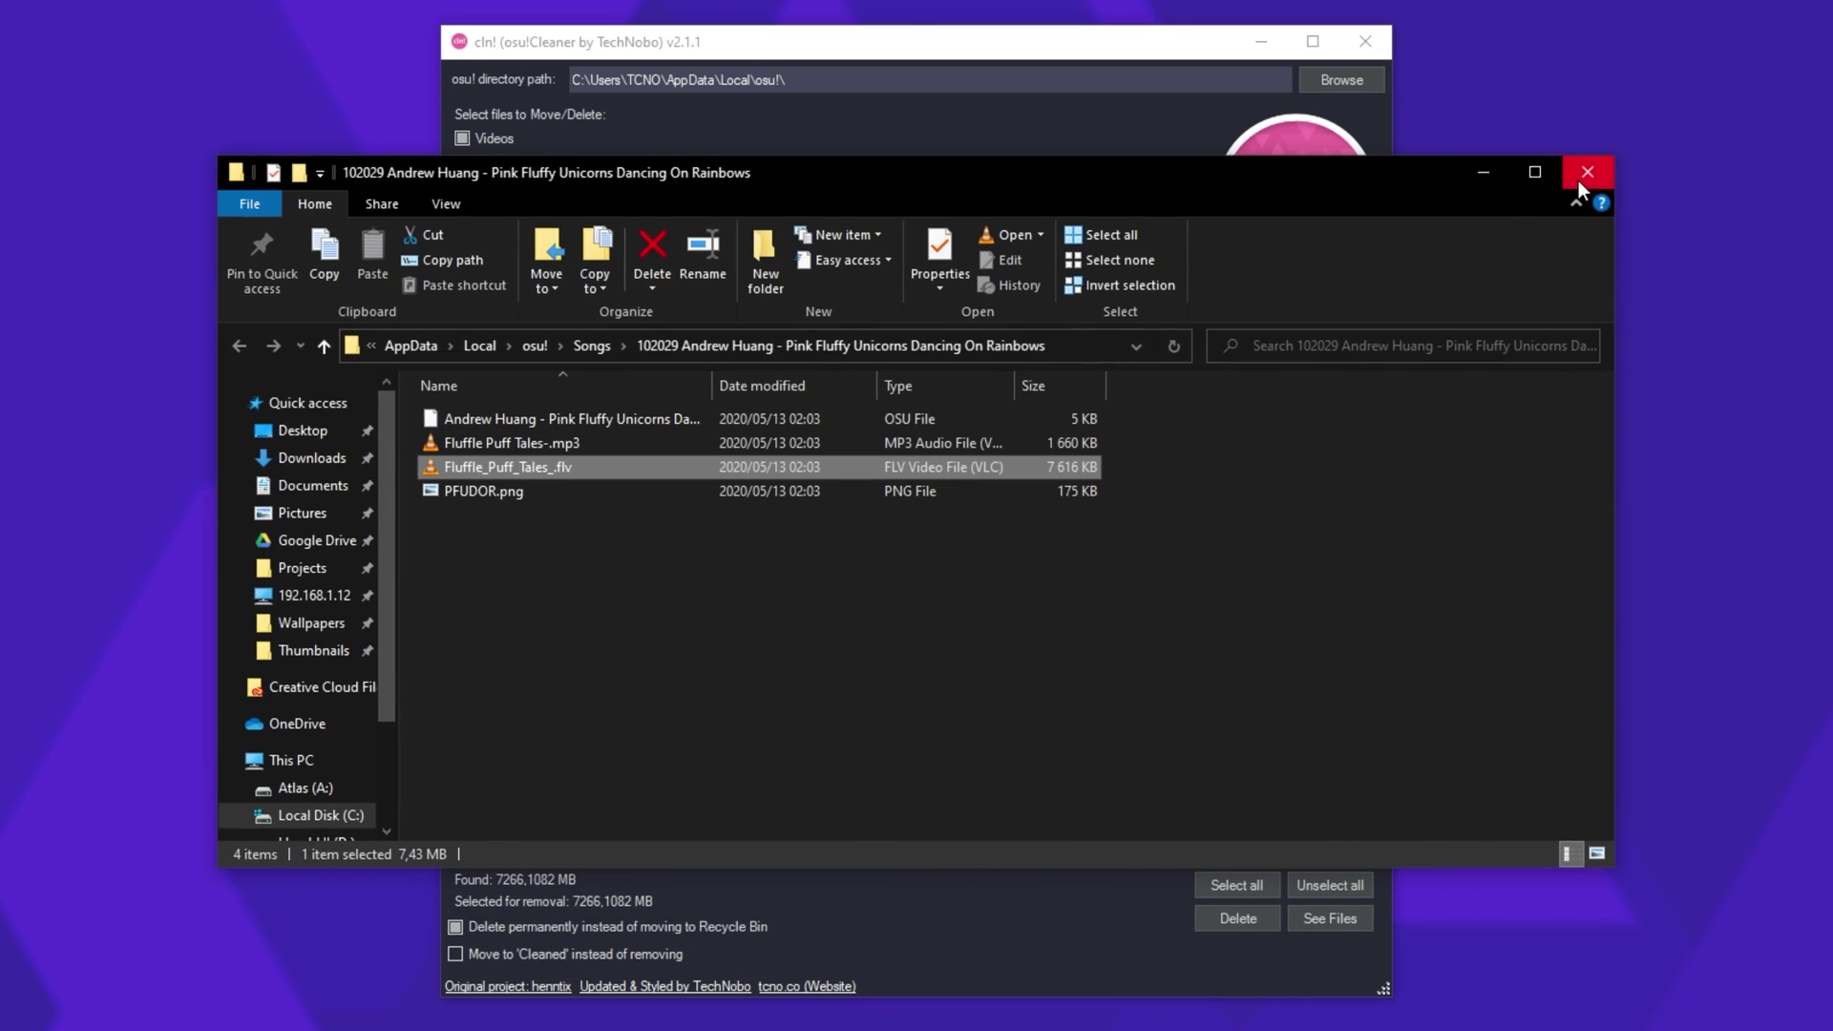
pyautogui.click(1586, 173)
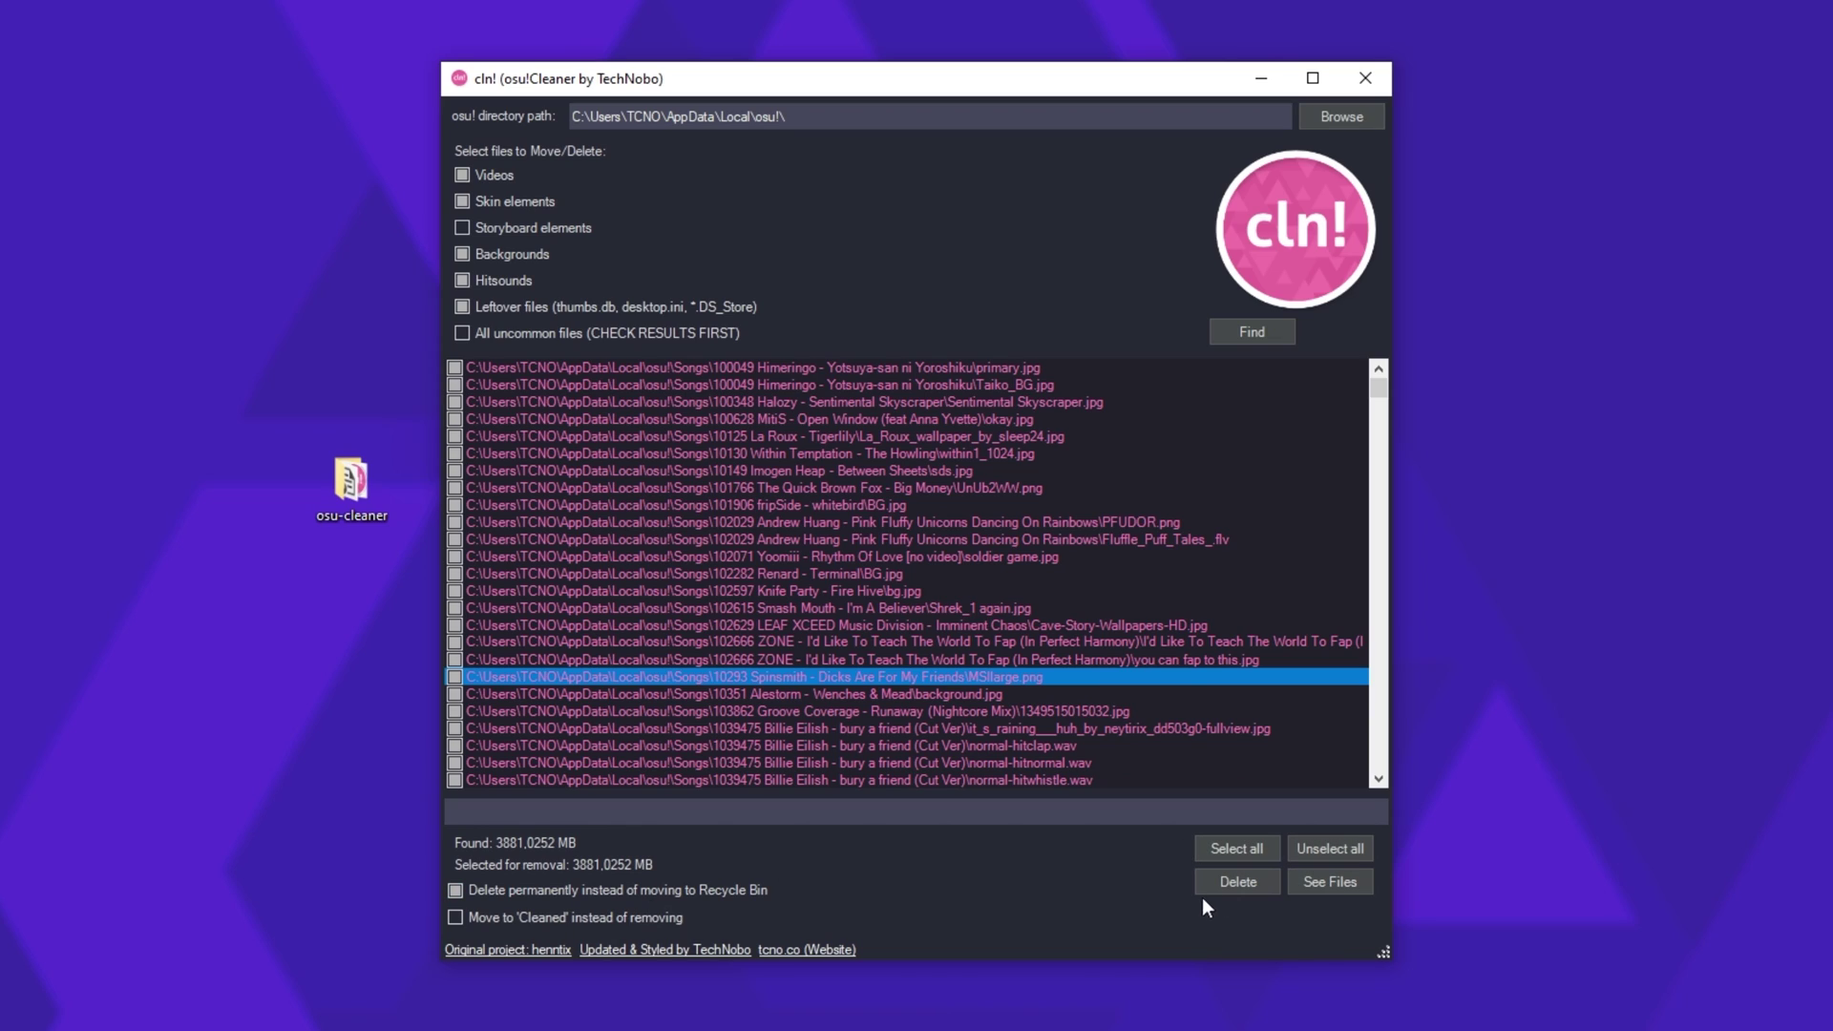
# Turn off permanent deletion, enable moving to 'Cleaned' instead of removing, and move all selected files.
pyautogui.click(518, 896)
pyautogui.click(682, 880)
pyautogui.click(681, 880)
pyautogui.click(680, 884)
pyautogui.click(502, 920)
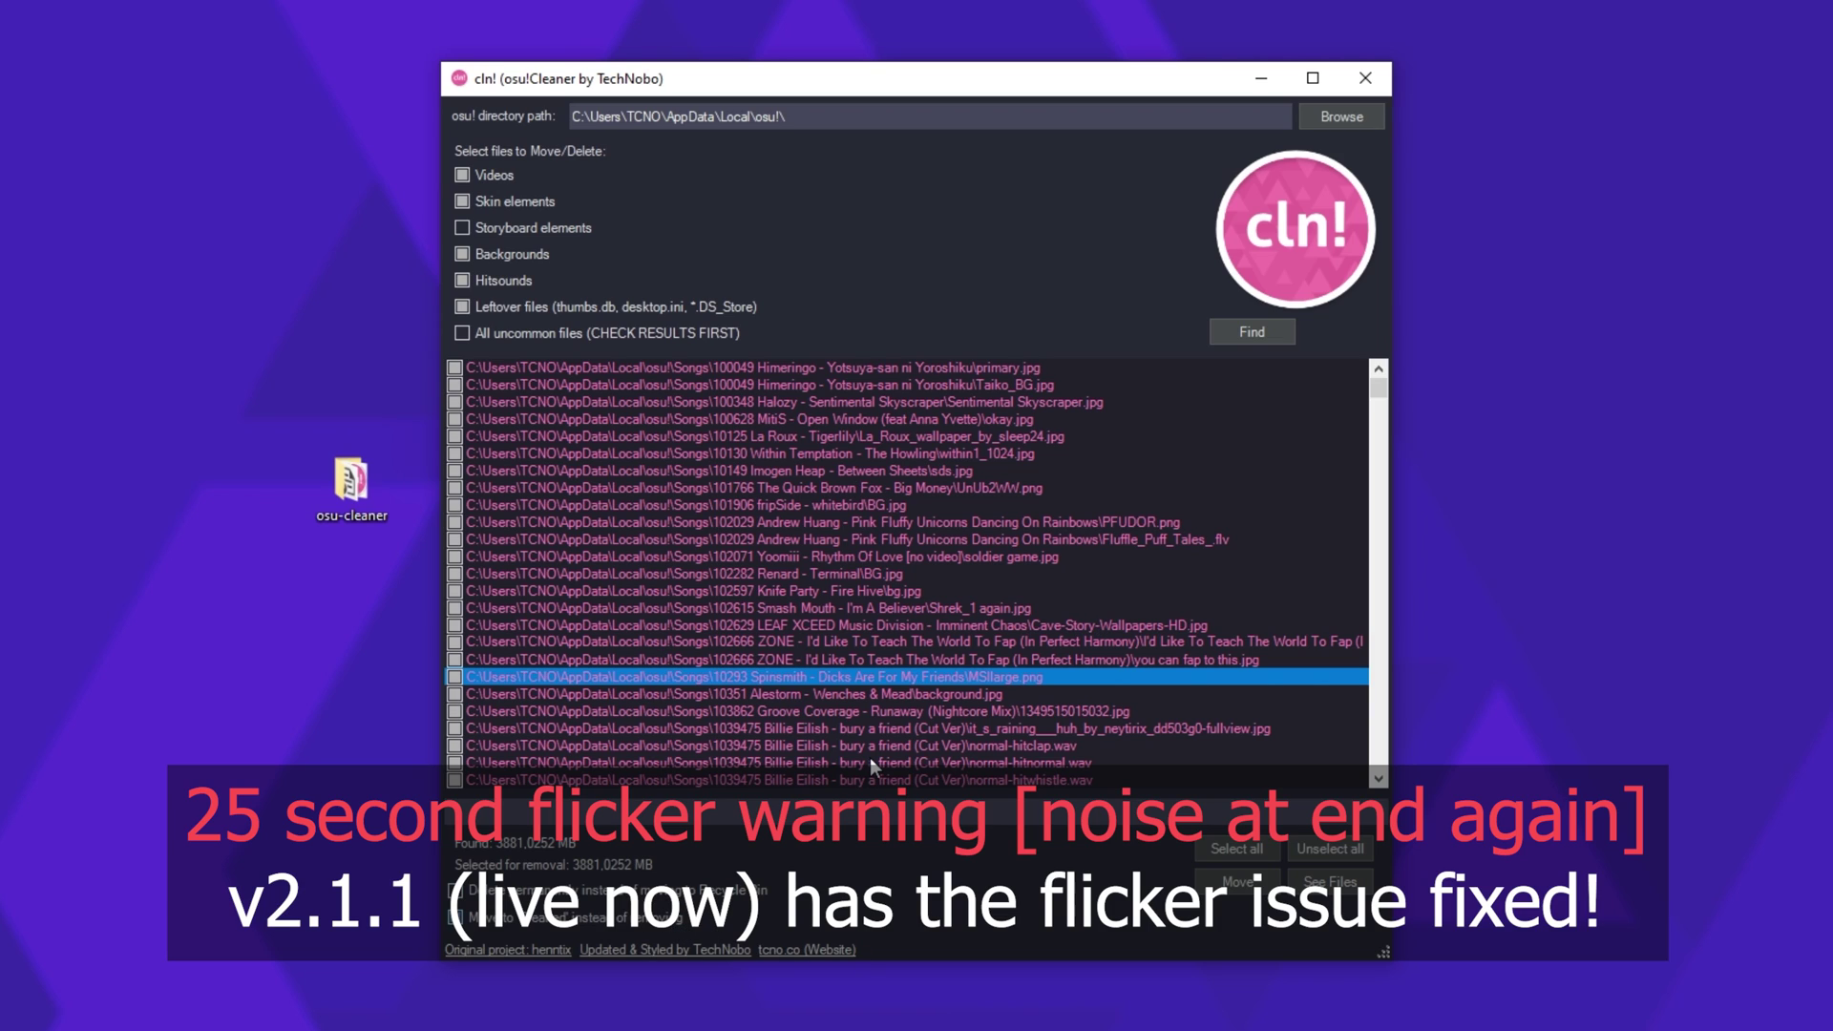
pyautogui.click(1239, 886)
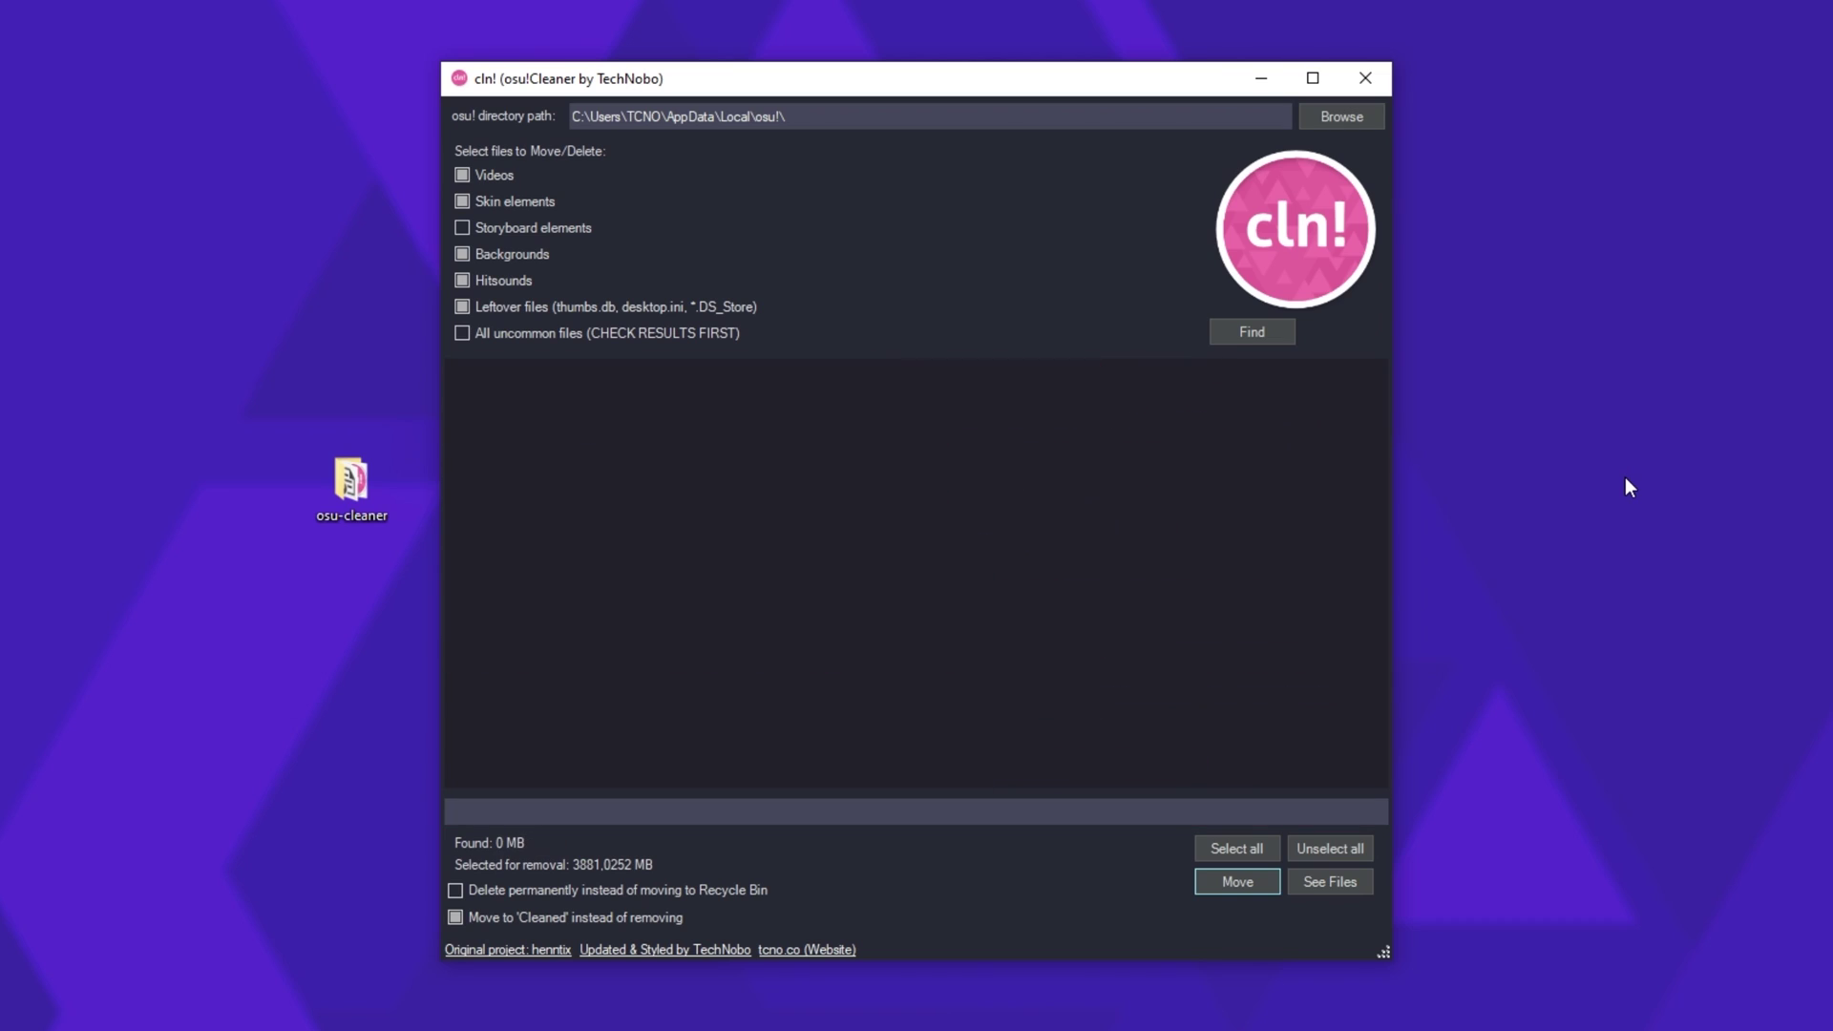
# Open the Cleaned folder in an enlarged window and look inside several song folders to check the moved files.
pyautogui.click(1309, 882)
pyautogui.moveTo(1526, 164); pyautogui.dragTo(806, 173)
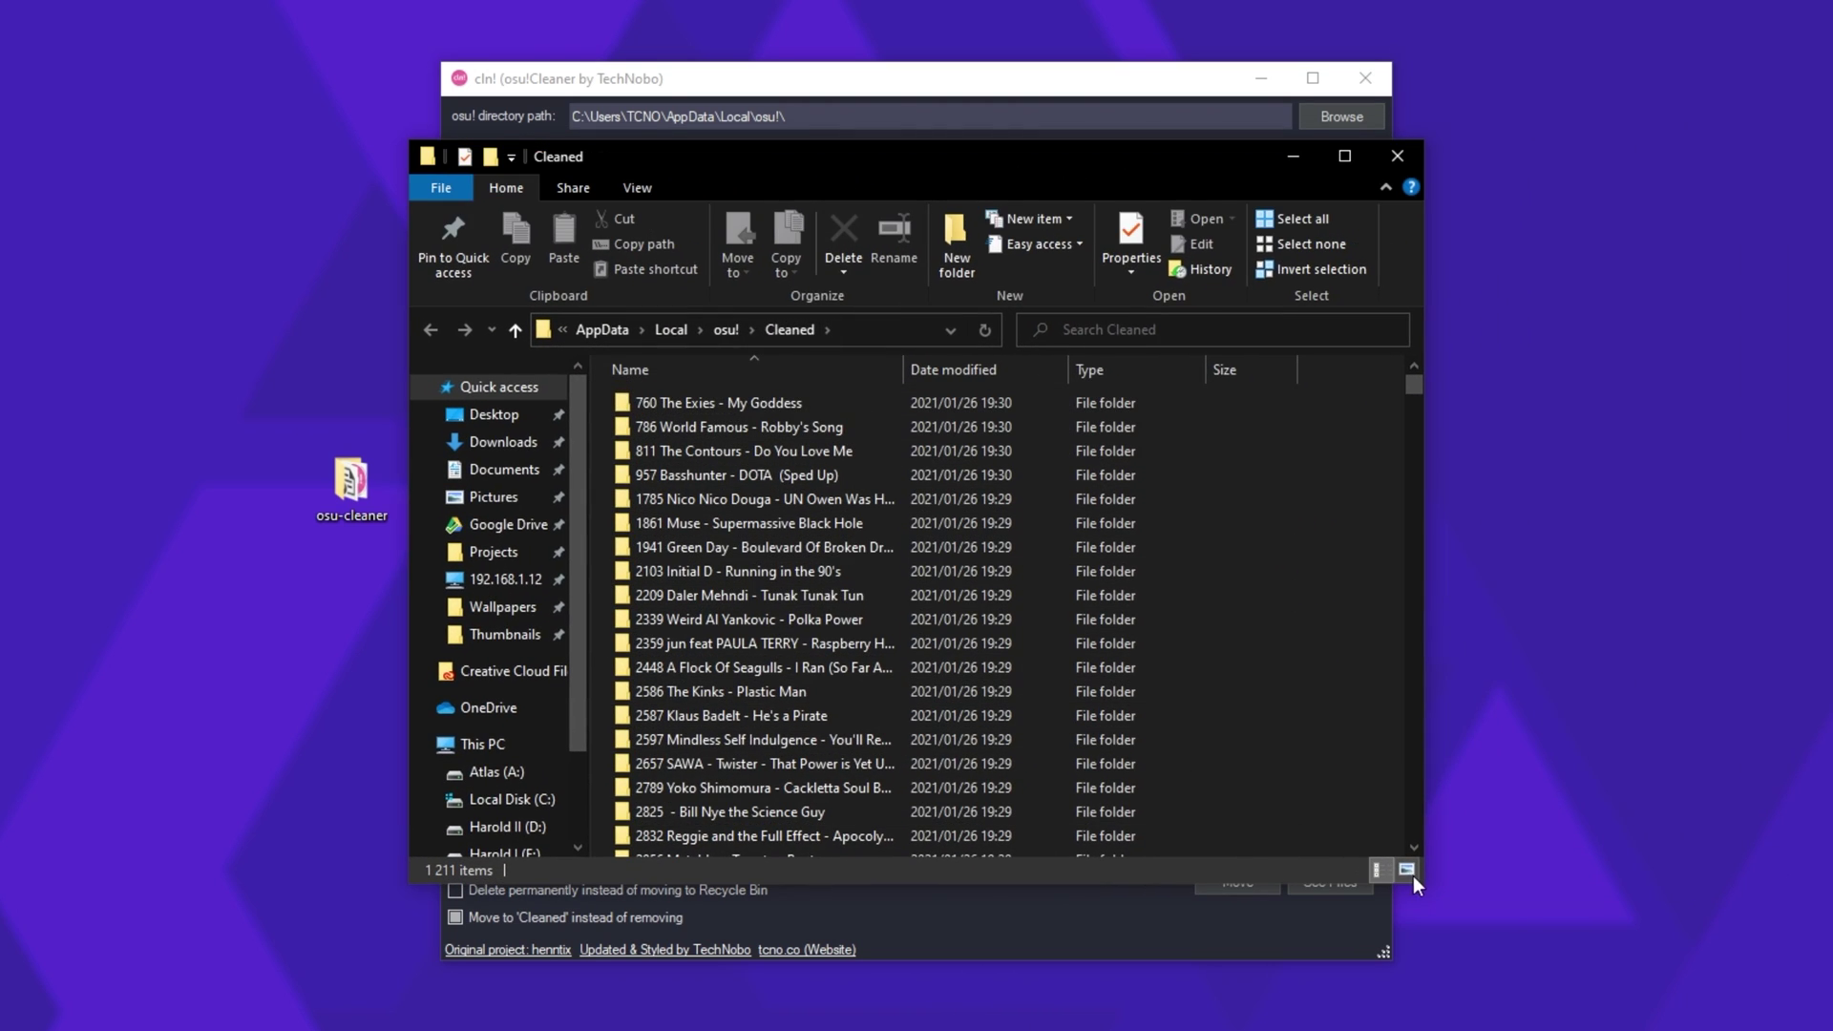
pyautogui.moveTo(1429, 889); pyautogui.dragTo(1810, 1006)
pyautogui.press('ctrl+super+c')
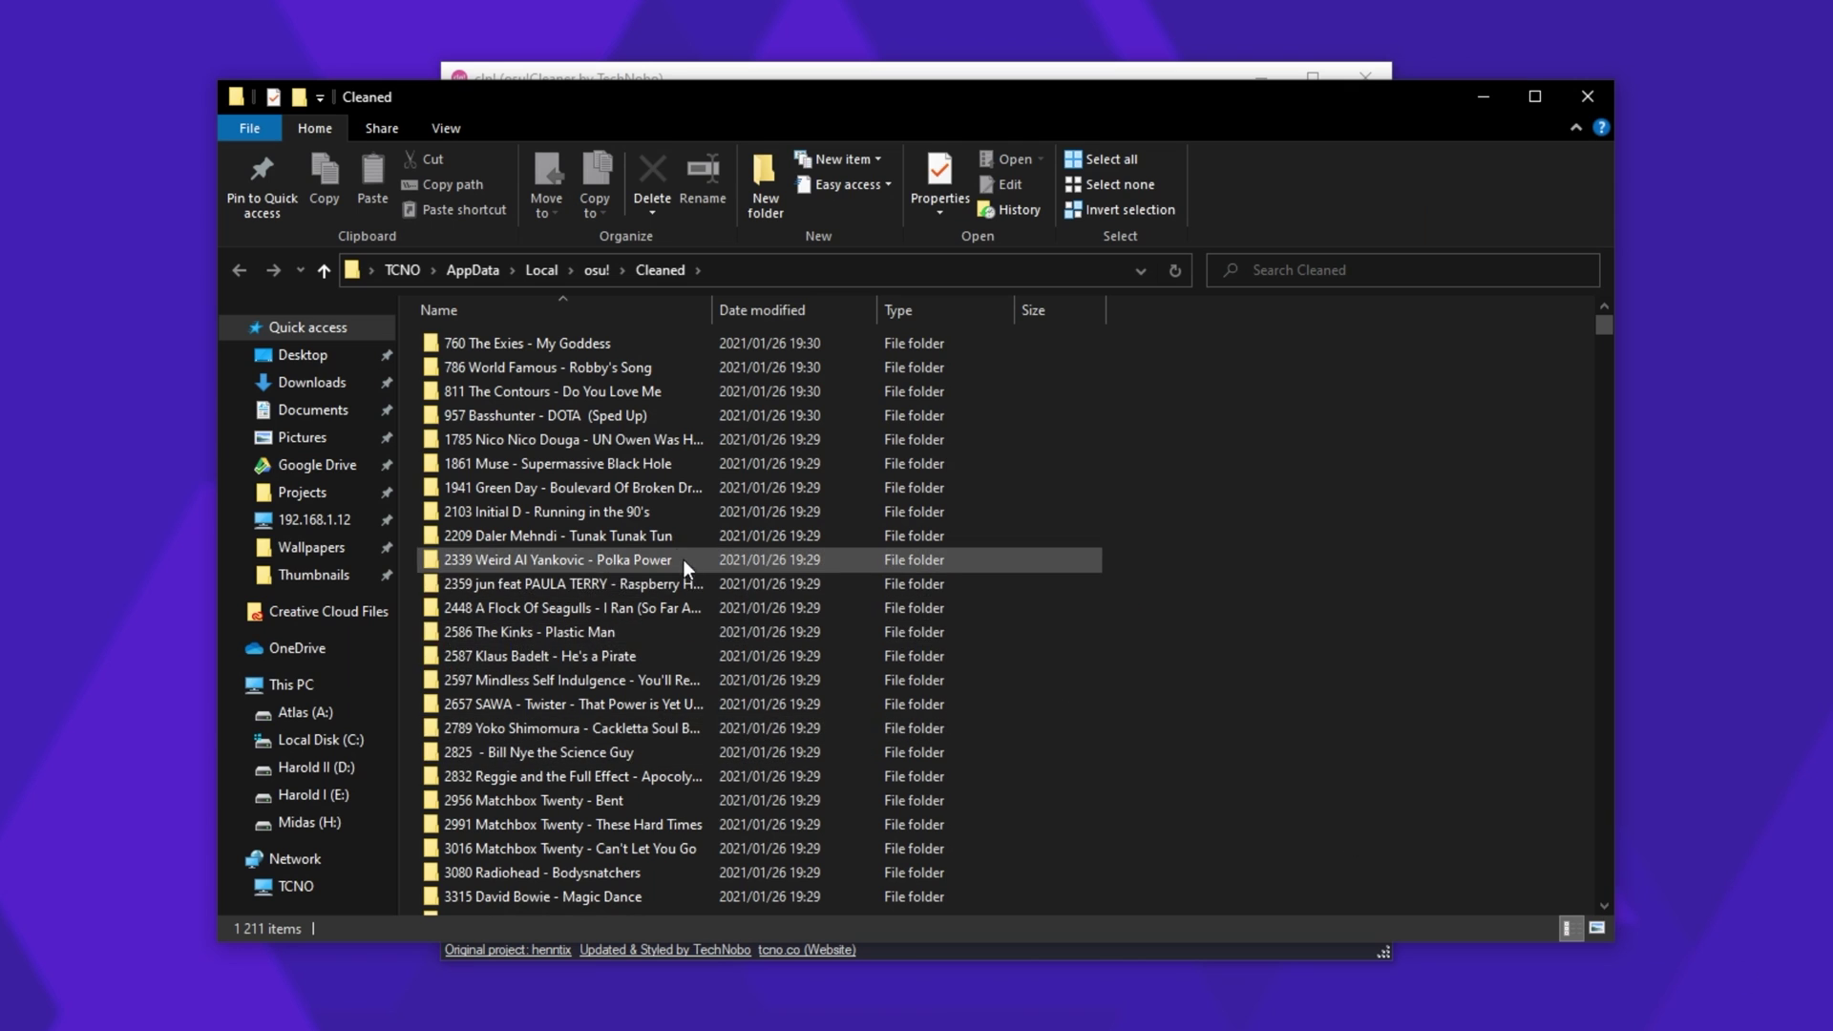
pyautogui.doubleClick(553, 511)
pyautogui.hotkey('alt', 'Left')
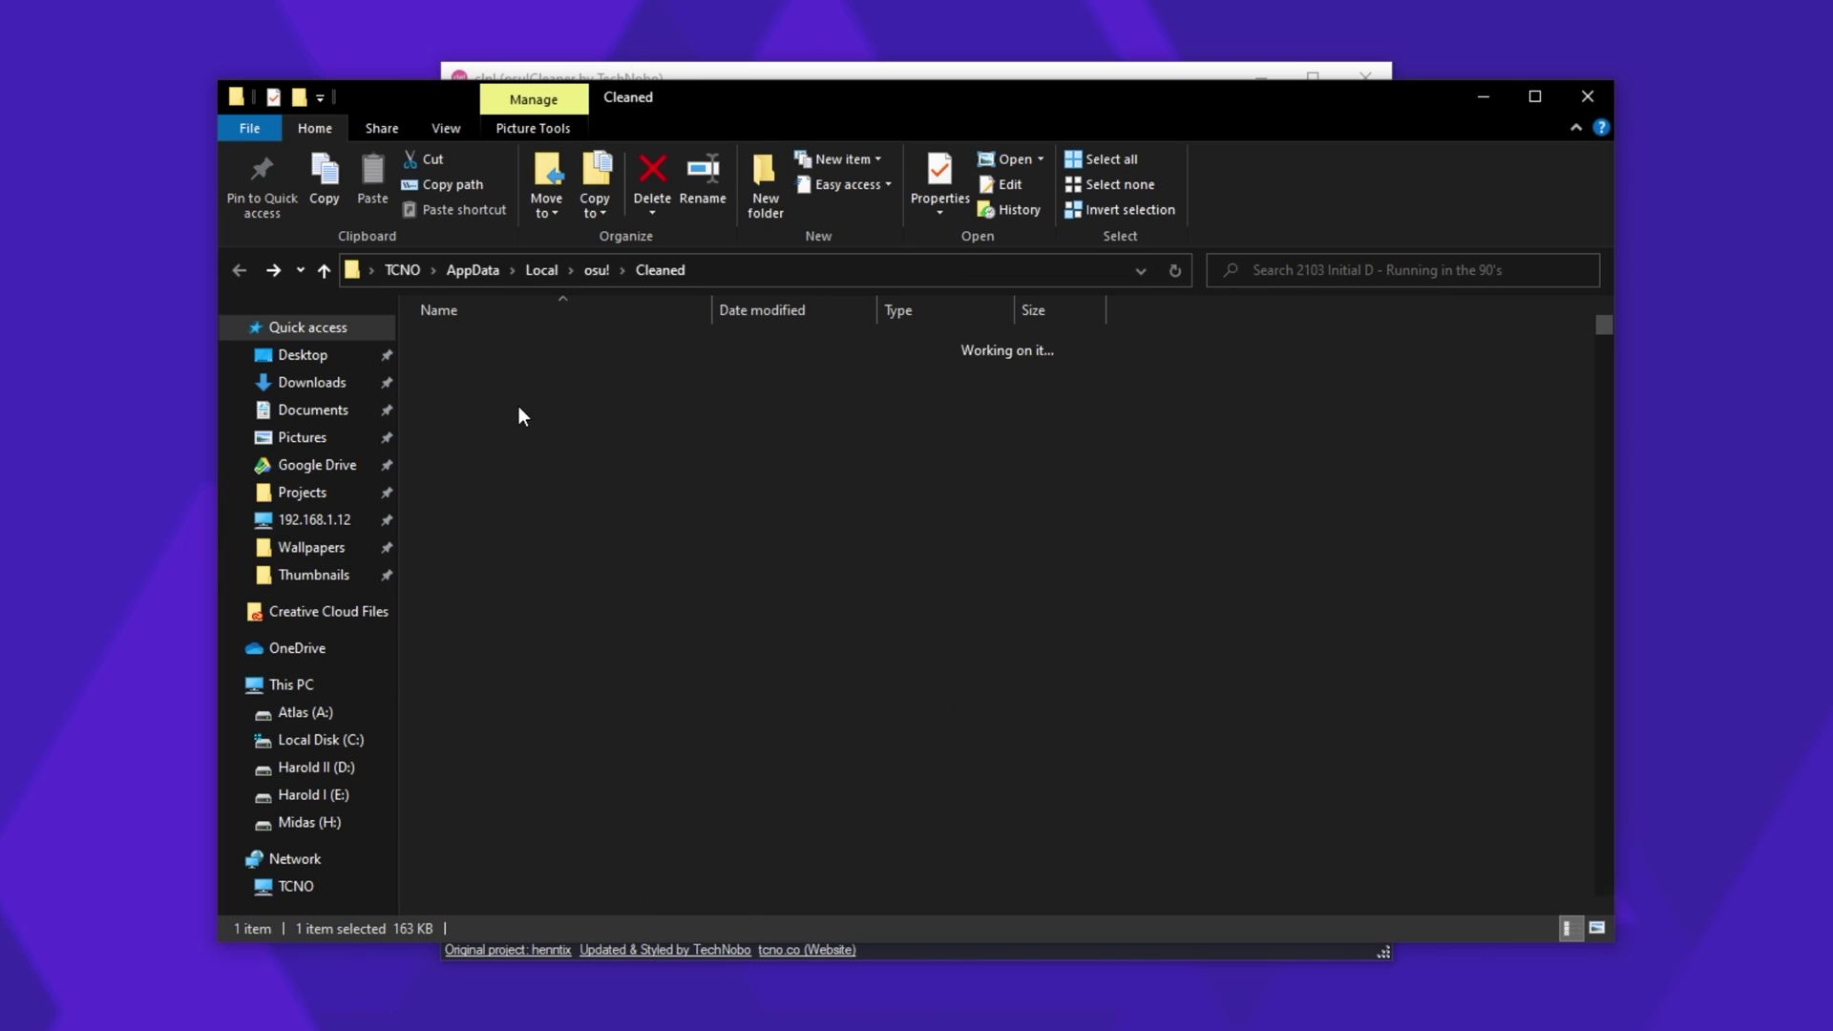
pyautogui.doubleClick(524, 407)
pyautogui.hotkey('alt', 'Left')
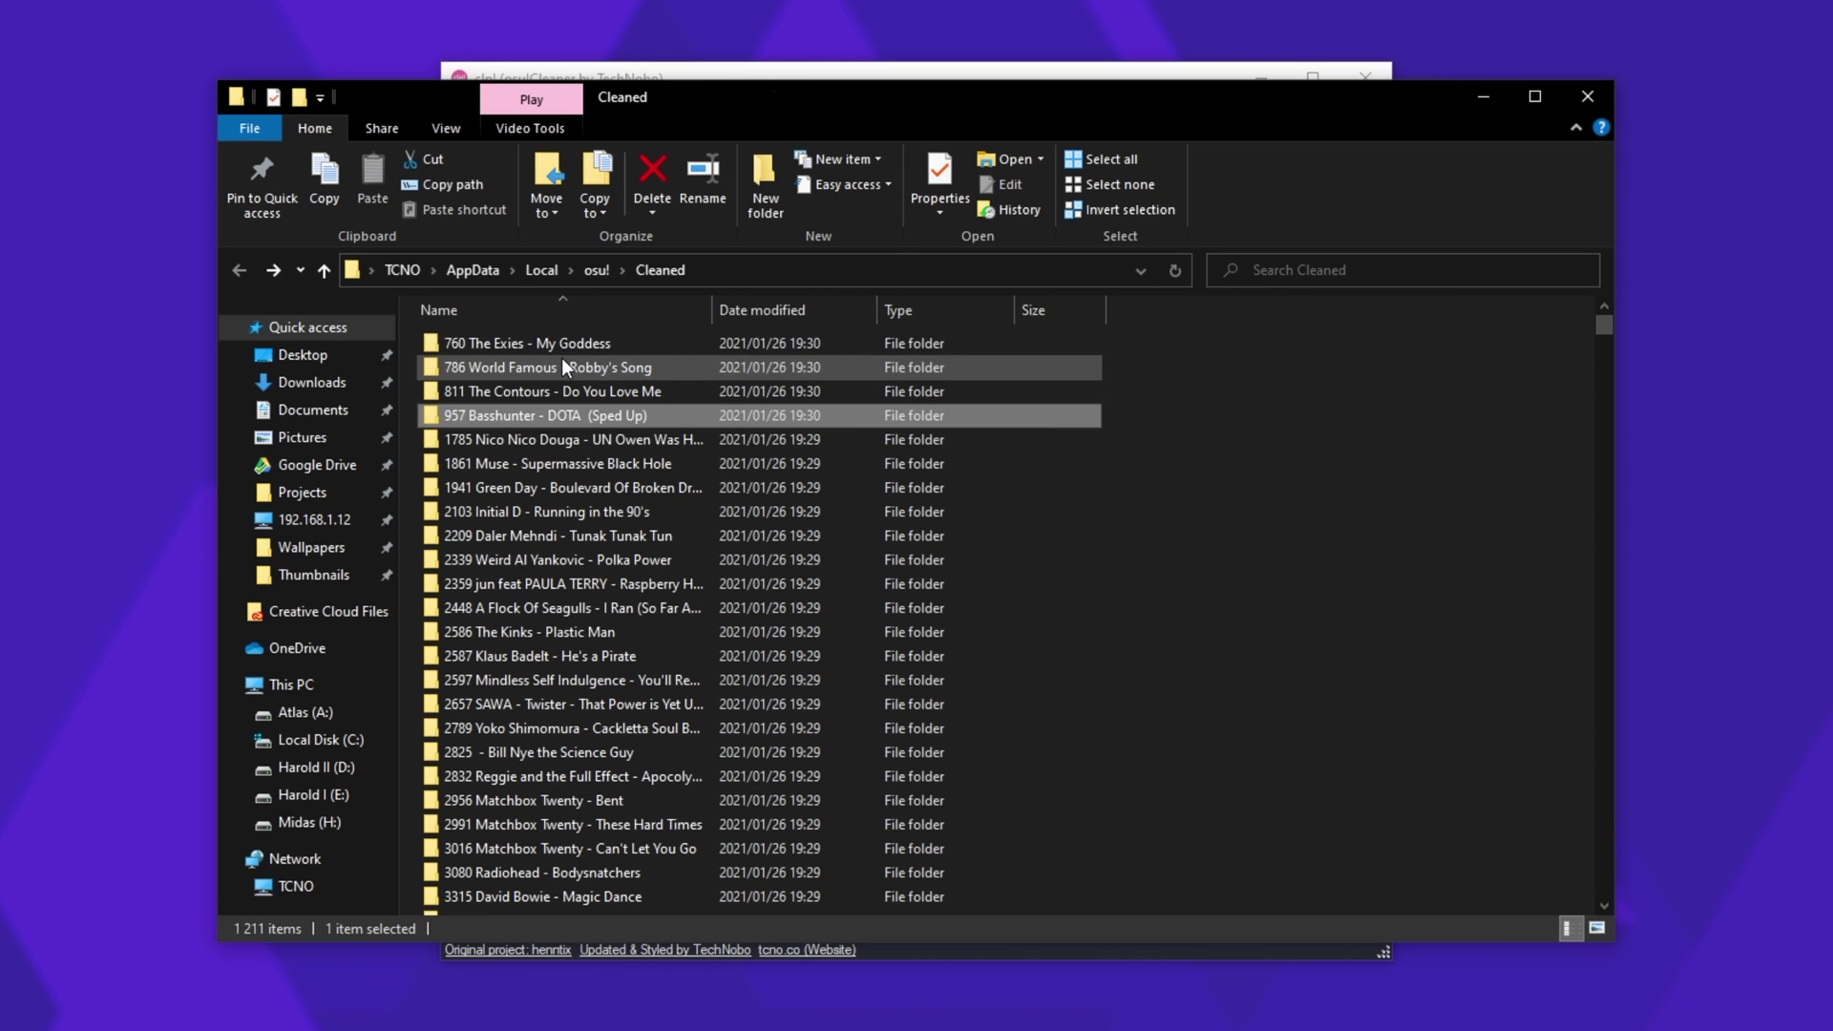
pyautogui.doubleClick(559, 353)
pyautogui.hotkey('alt', 'Left')
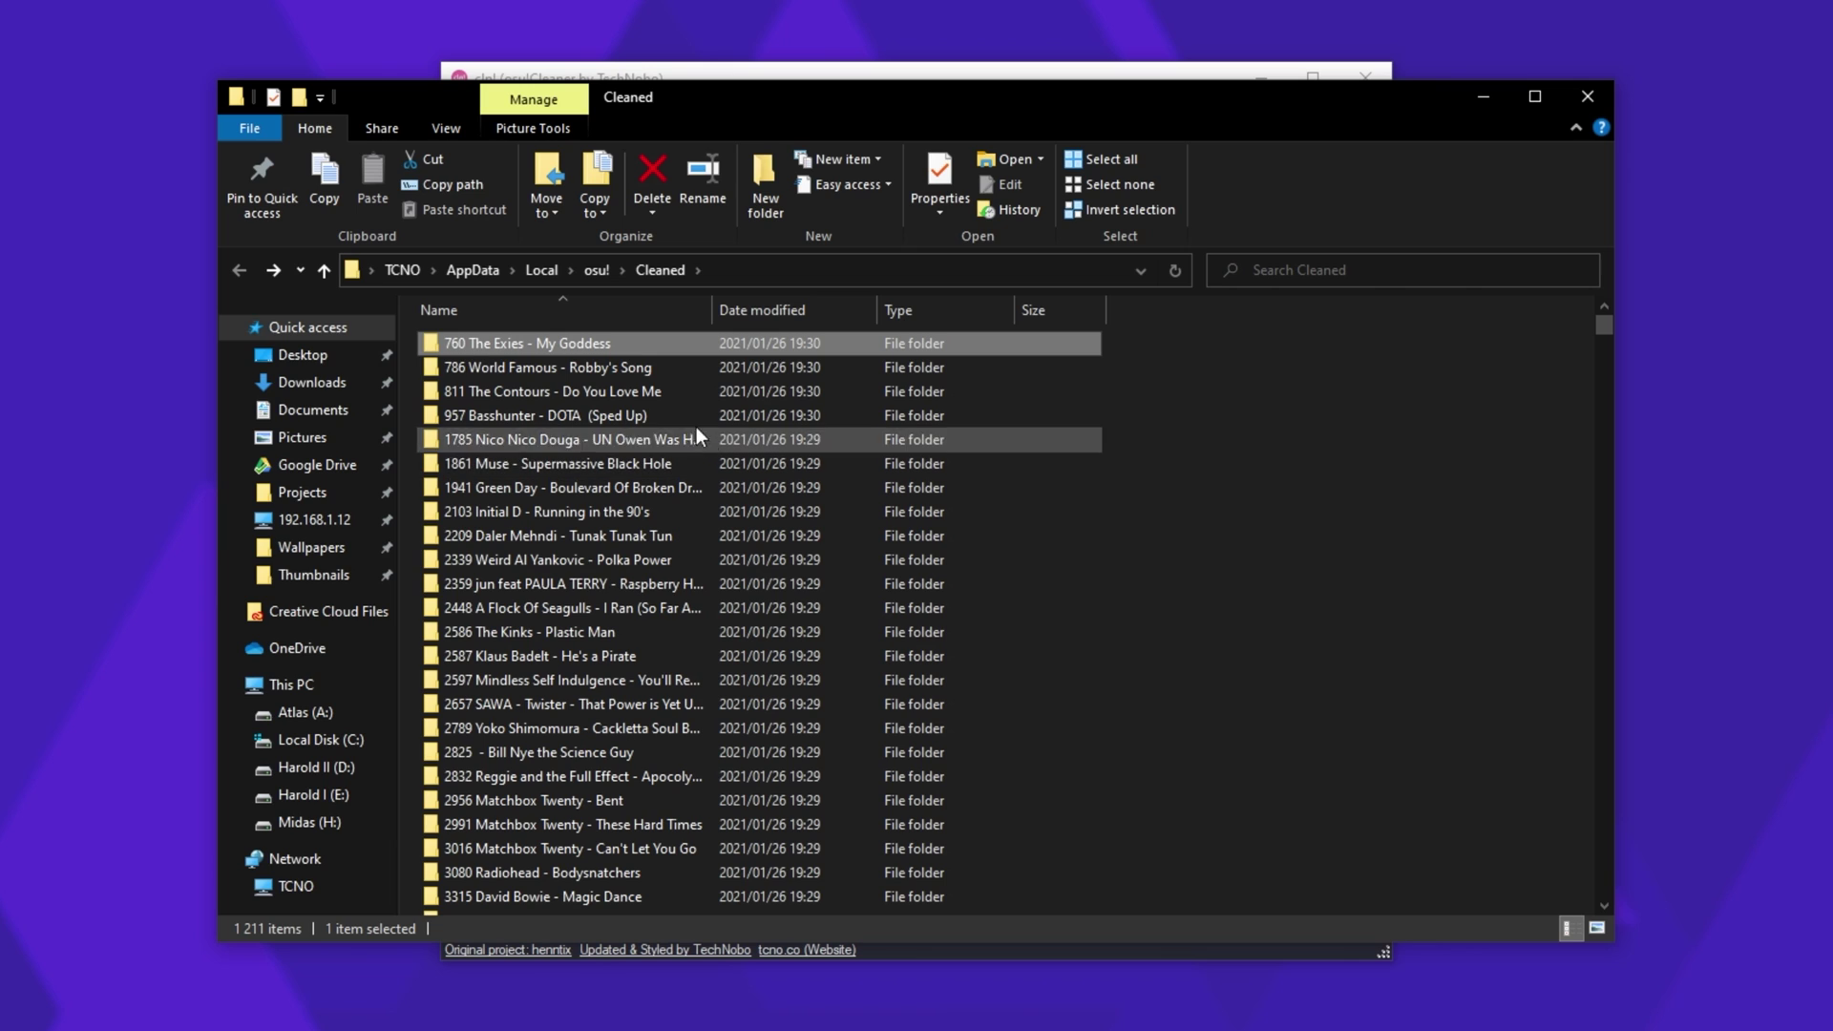
# Go up to the osu! folder, open Songs and look through its beatmap folders.
pyautogui.click(594, 270)
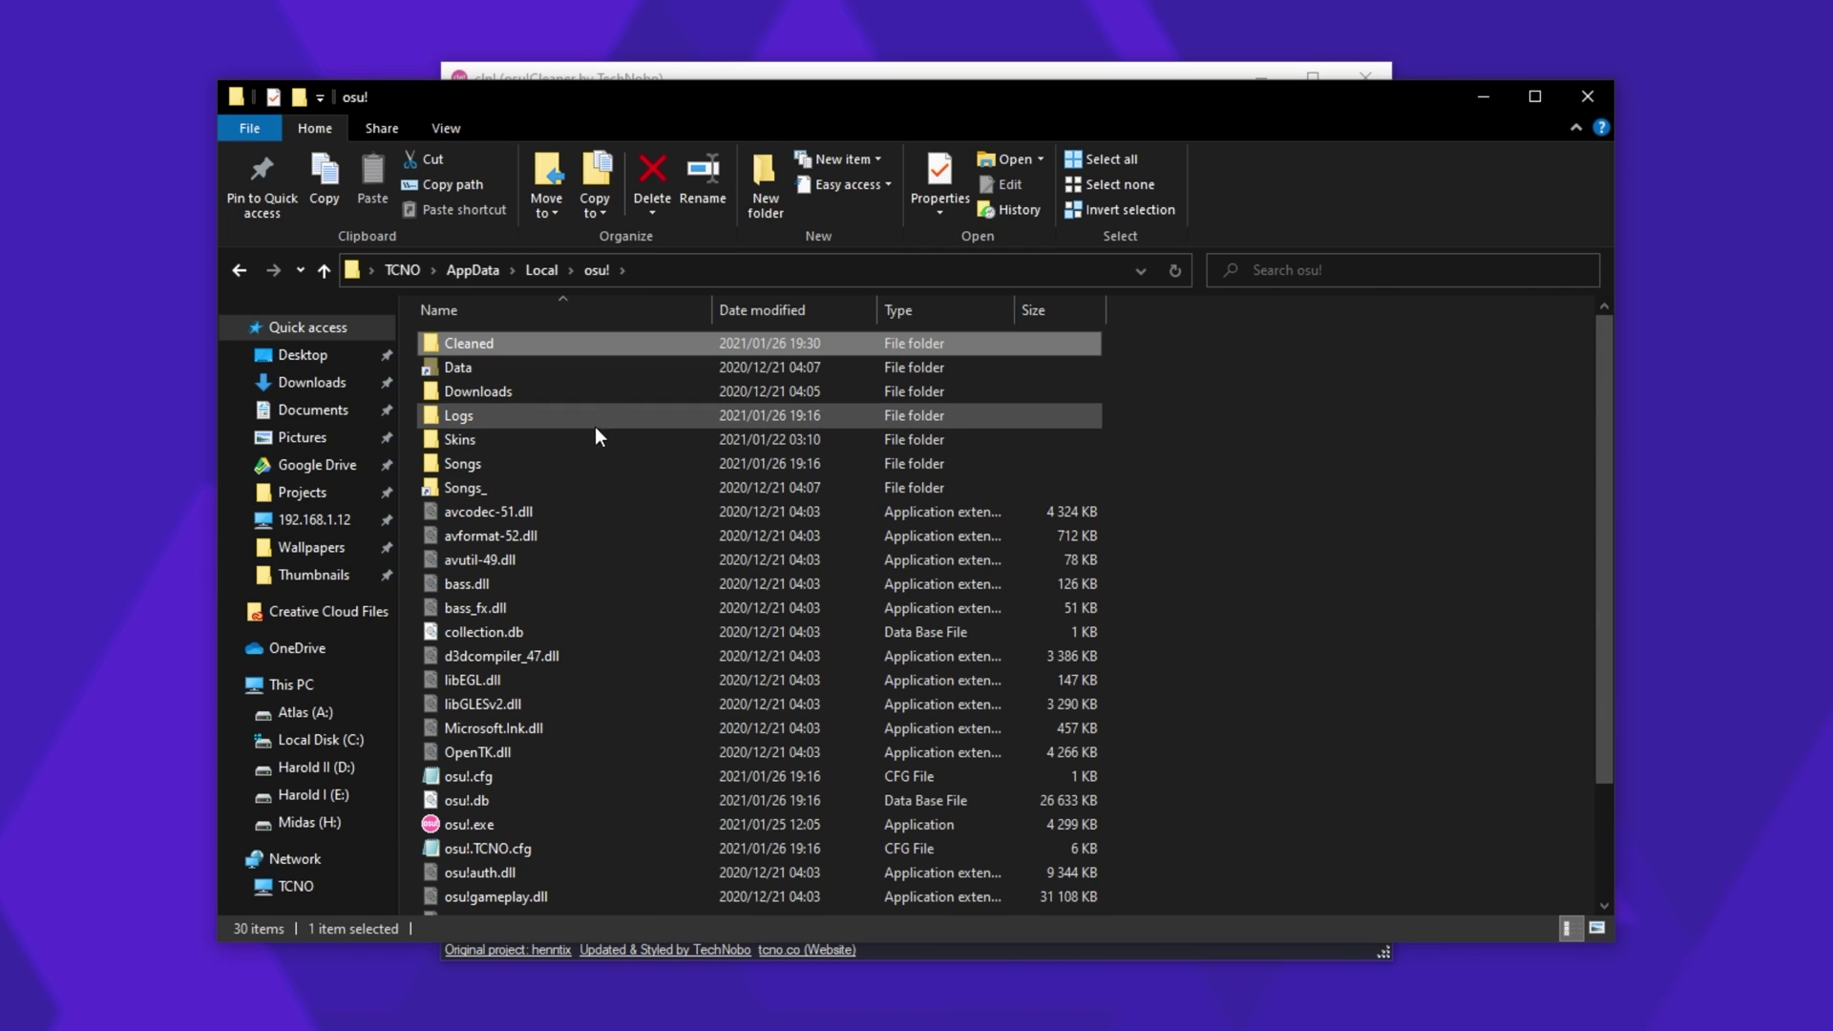
pyautogui.doubleClick(575, 465)
pyautogui.scroll(-20, 575, 465)
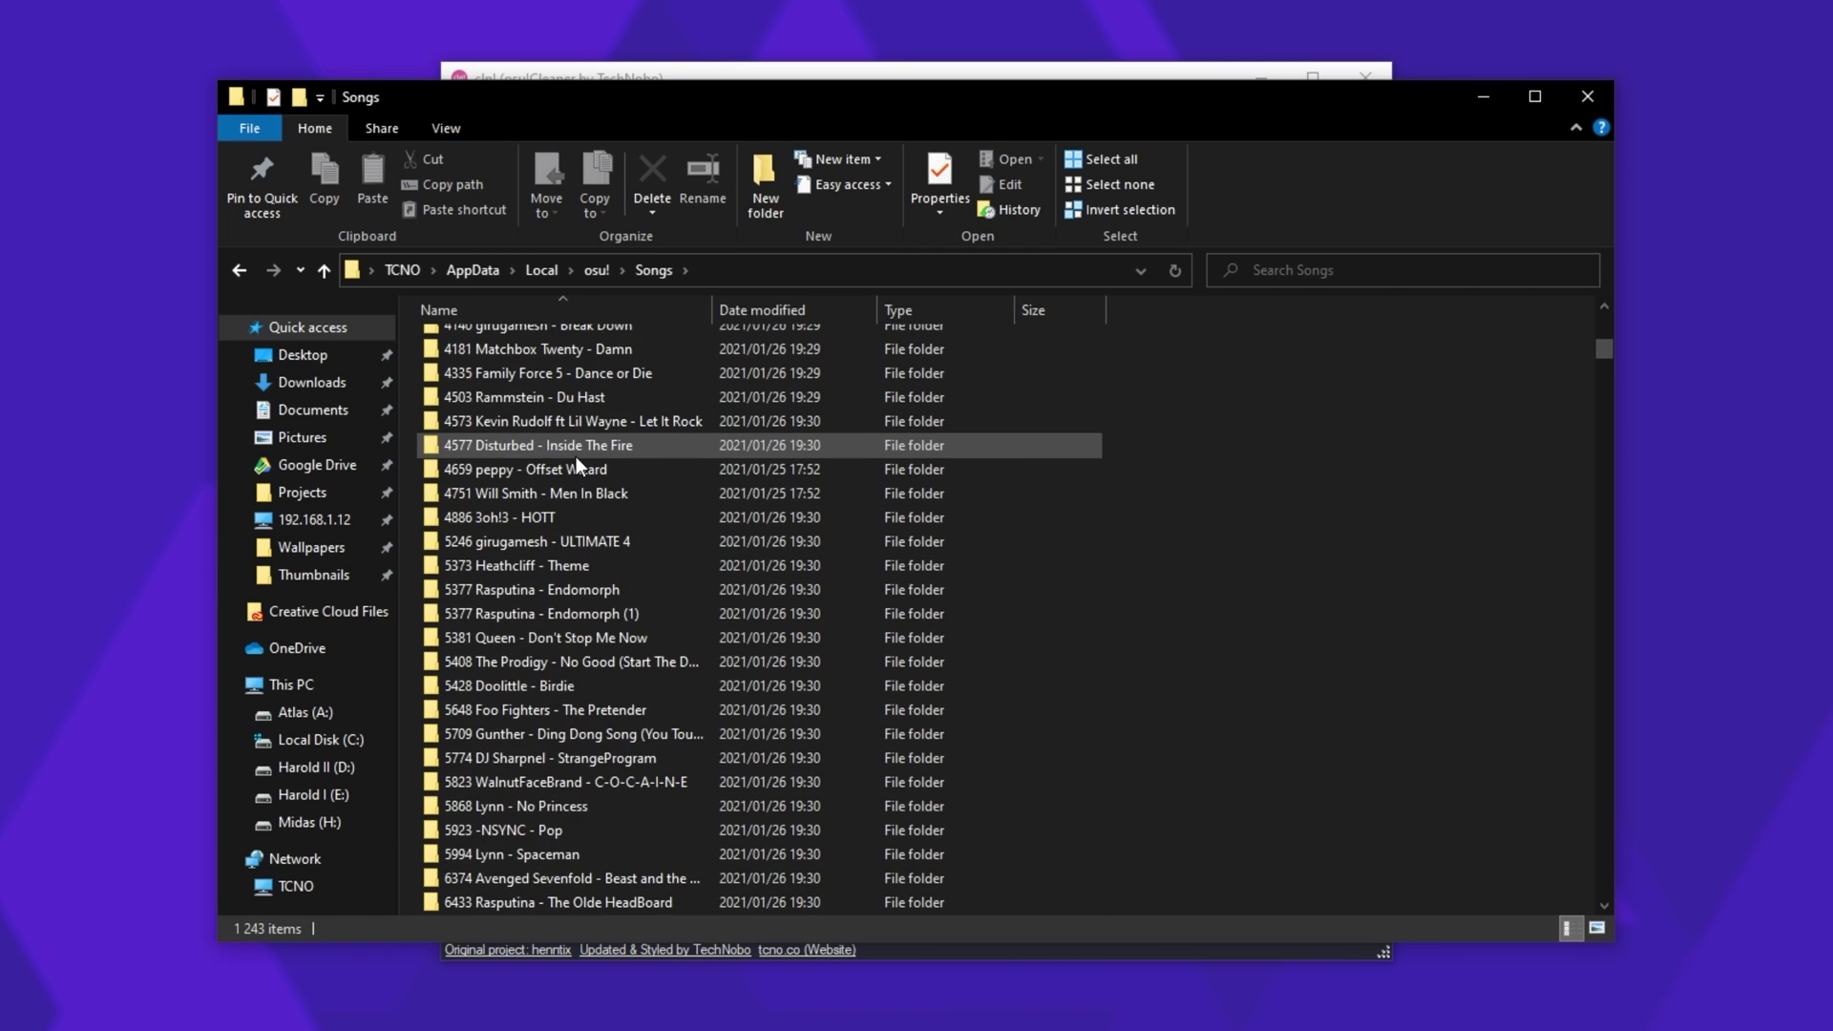
pyautogui.scroll(-20, 581, 590)
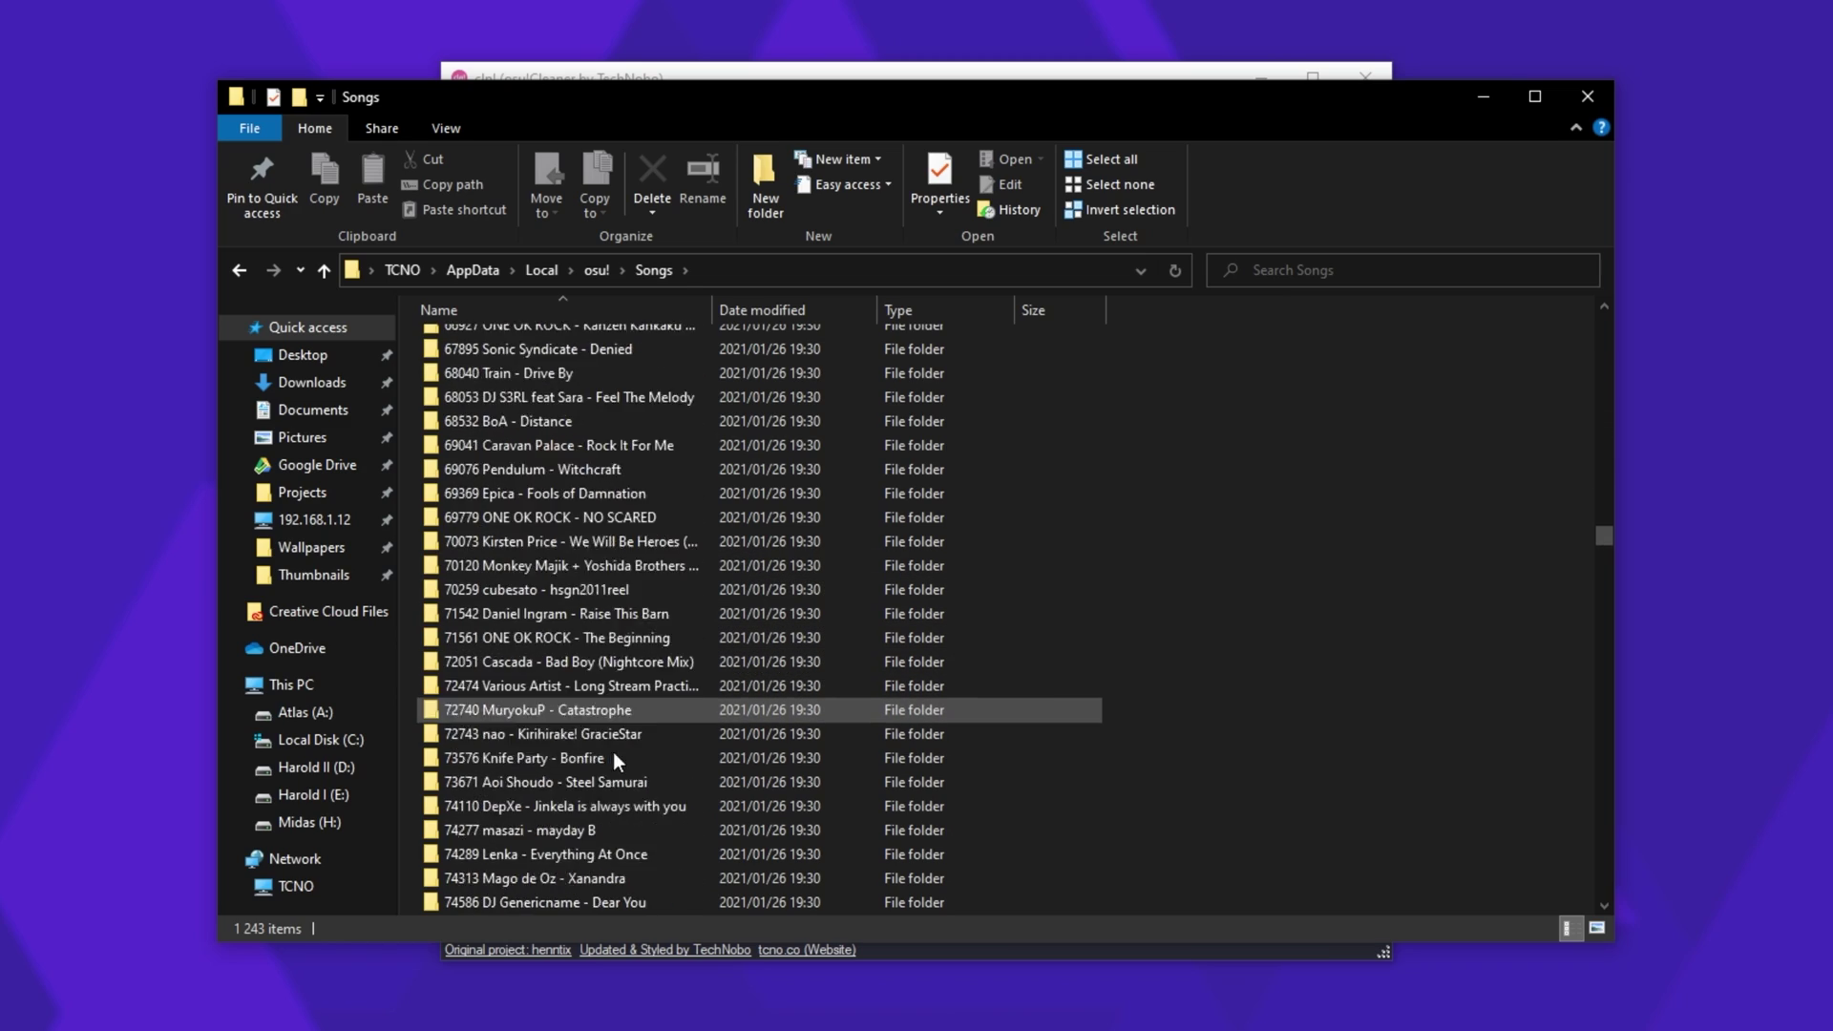
pyautogui.scroll(20, 567, 626)
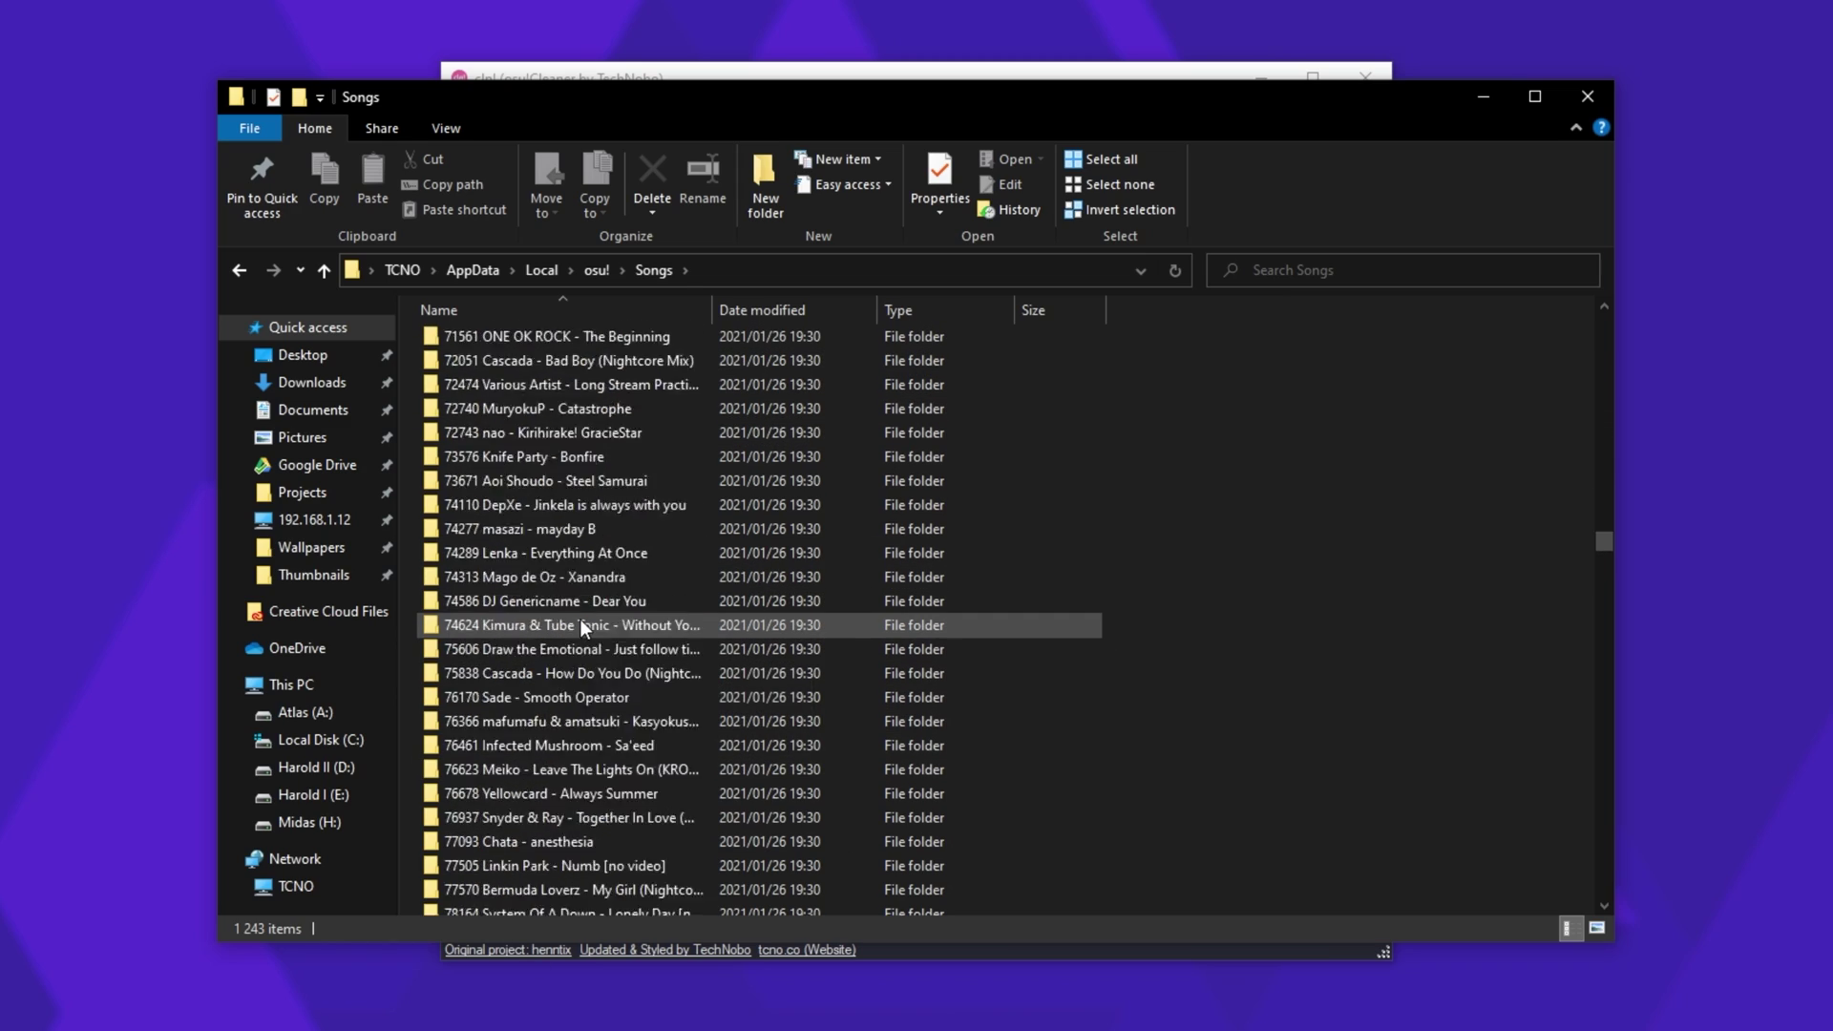
pyautogui.scroll(20, 582, 621)
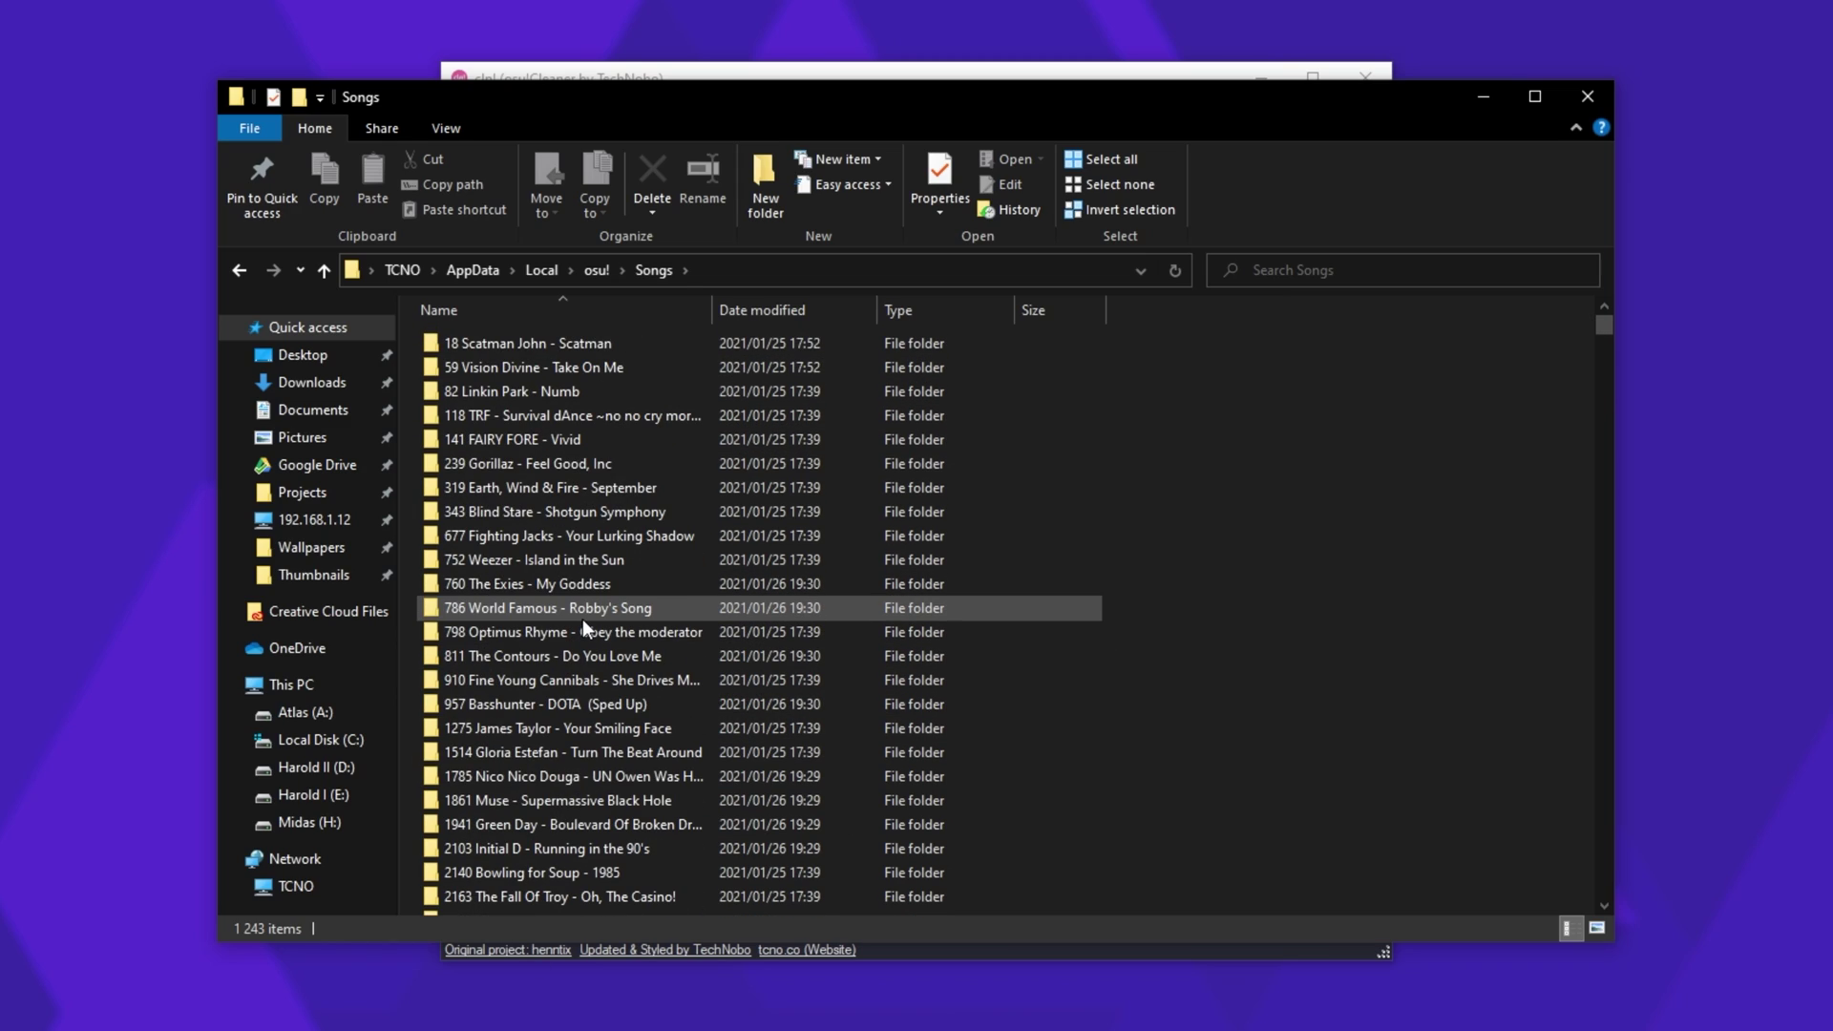
# Return to the osu! folder, skim the contents of Songs_ and go back.
pyautogui.click(596, 269)
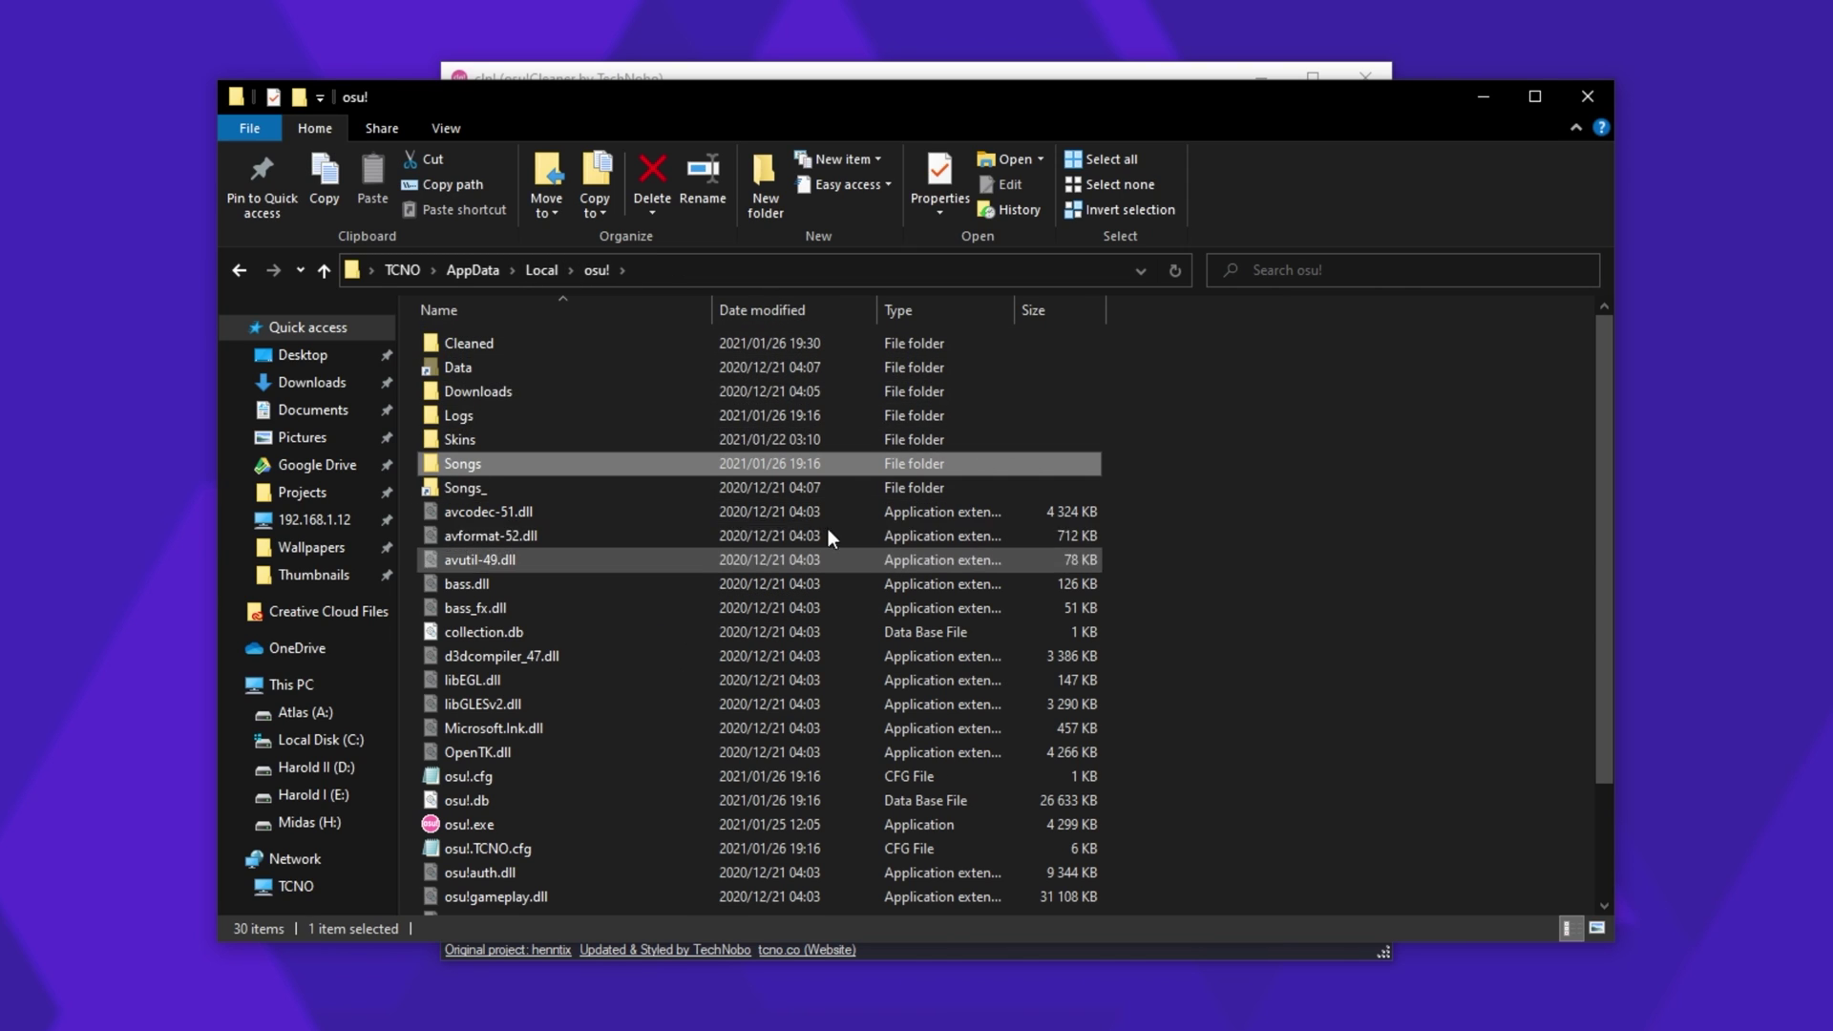
pyautogui.click(532, 488)
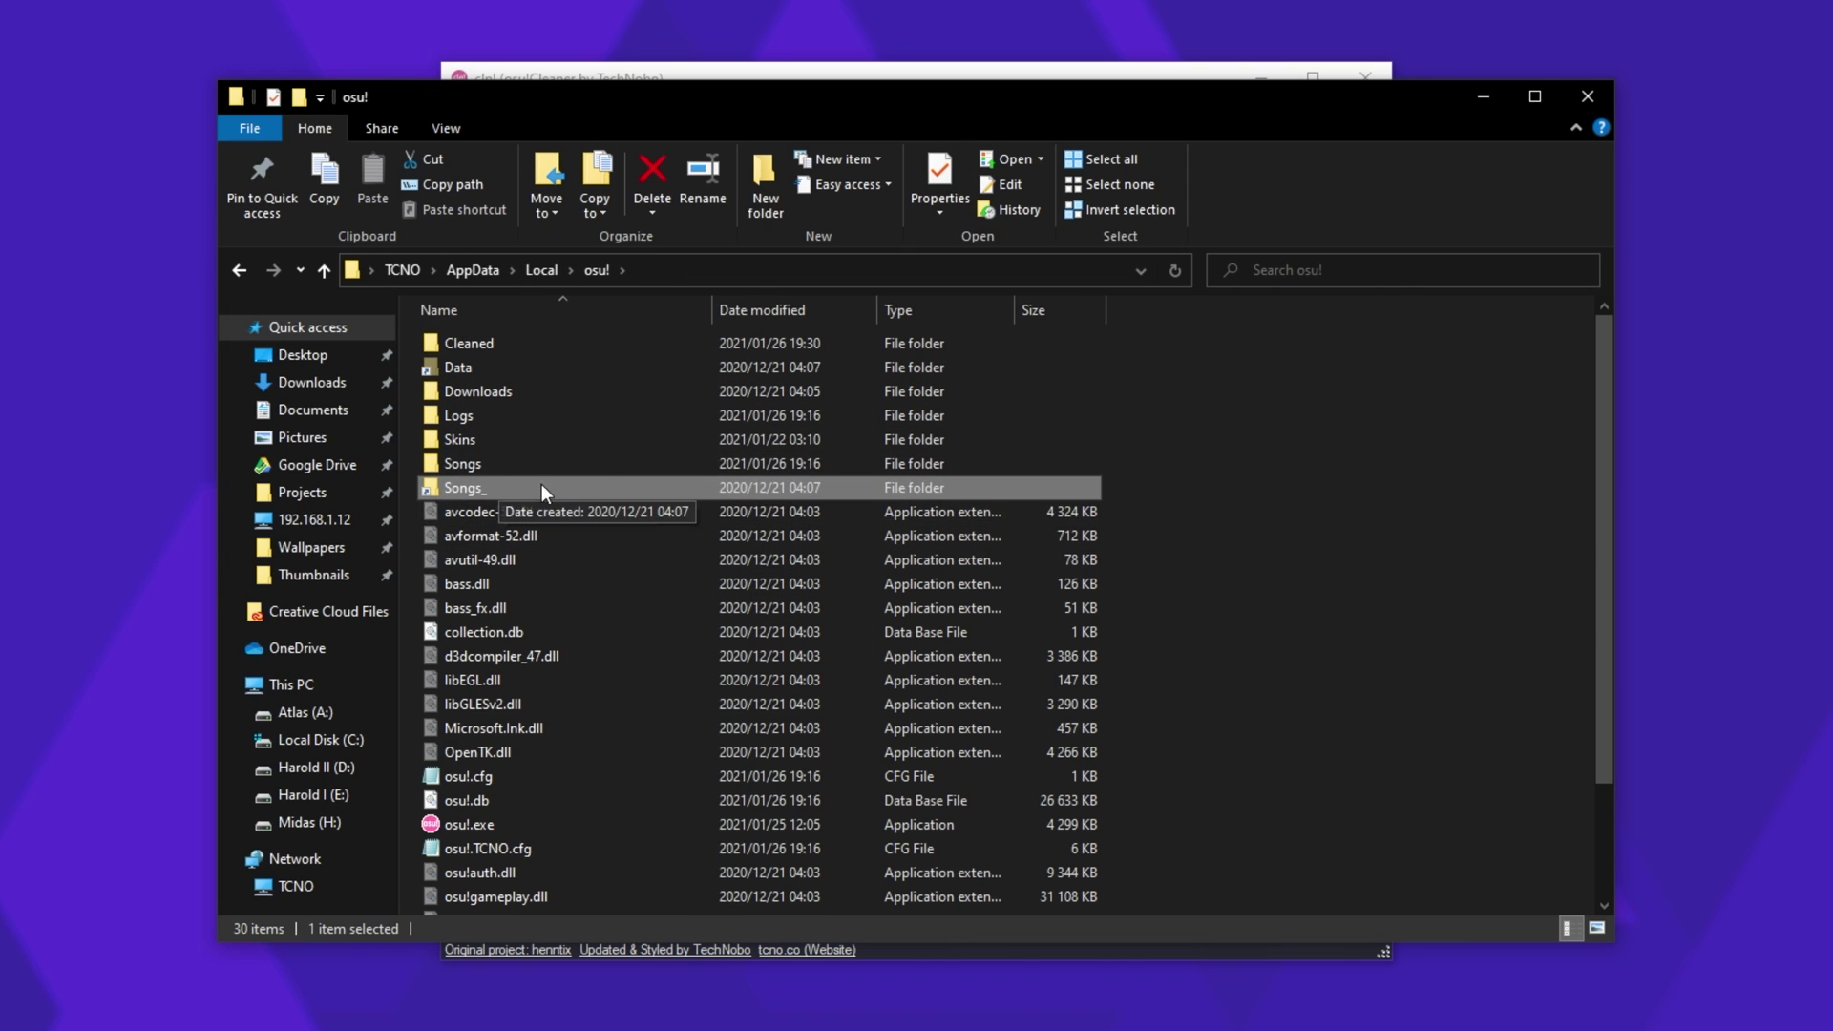
pyautogui.doubleClick(477, 484)
pyautogui.moveTo(1607, 324); pyautogui.dragTo(1567, 950)
pyautogui.press('BackSpace')
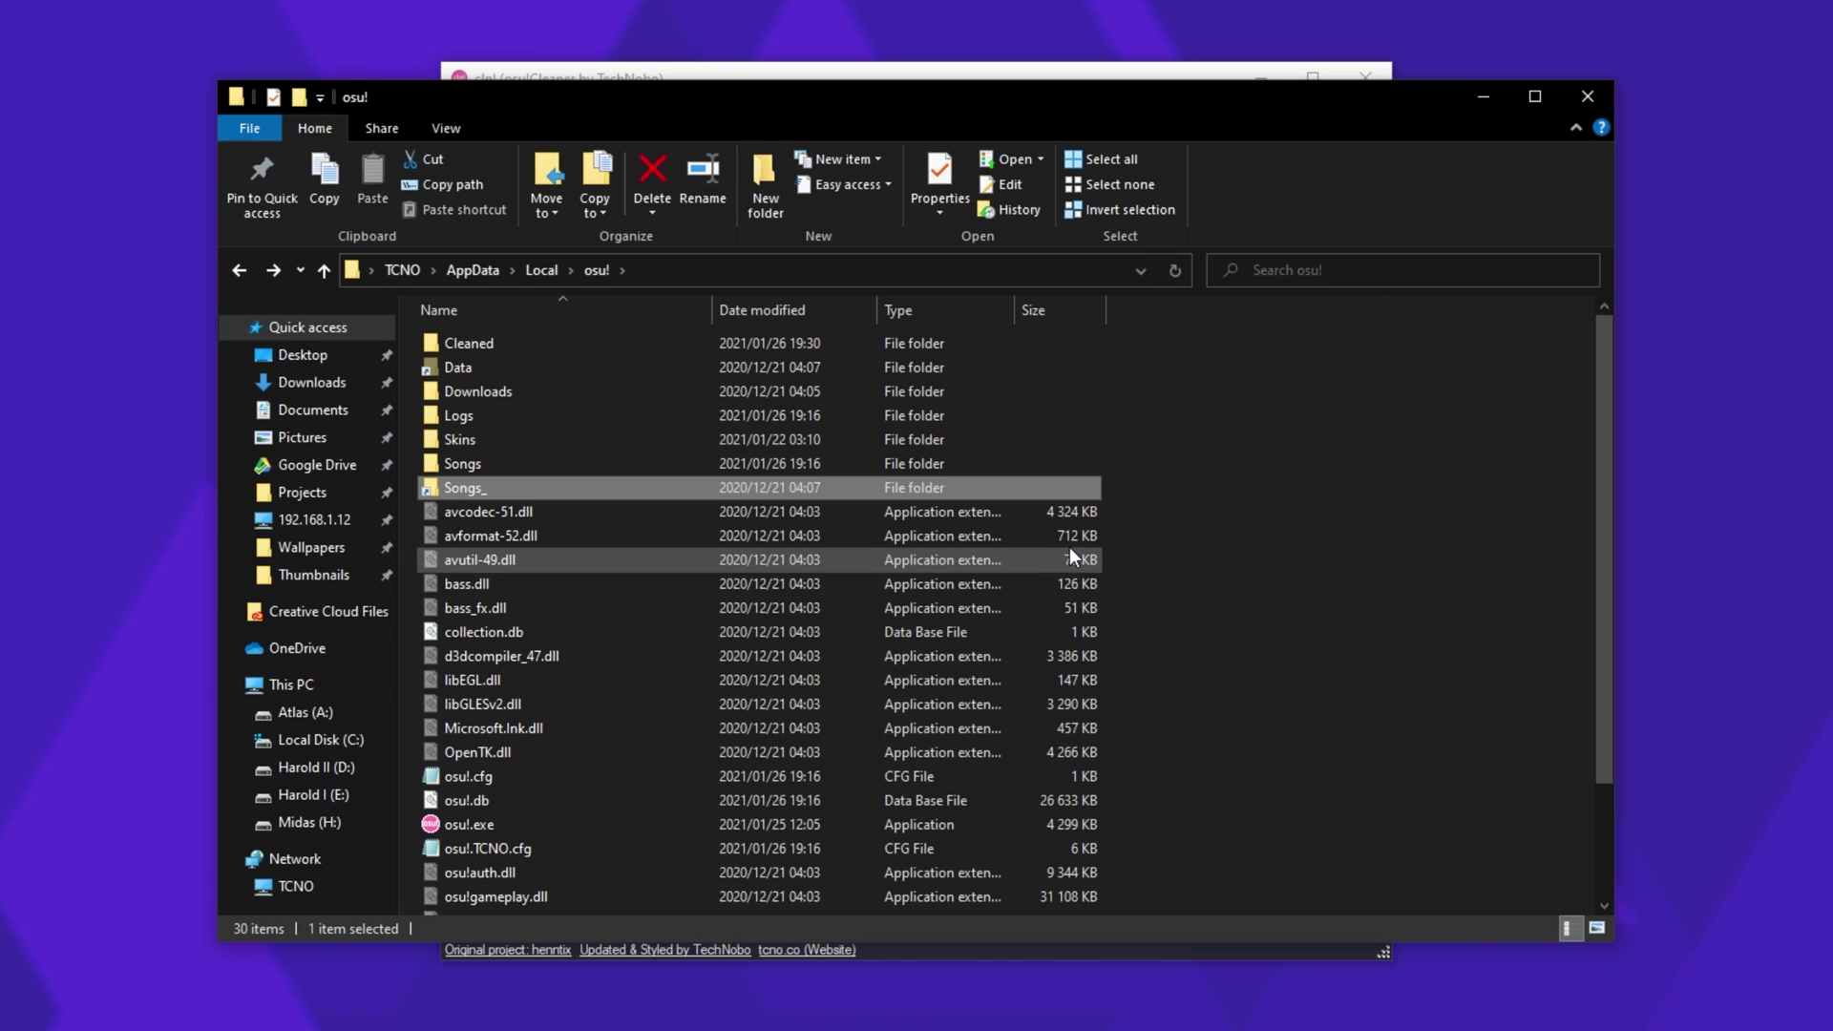
# Skim the Songs folder once more, return to the osu! folder and check the size of the Cleaned folder.
pyautogui.doubleClick(949, 460)
pyautogui.moveTo(1588, 354); pyautogui.dragTo(1292, 465)
pyautogui.hotkey('alt', 'Left')
pyautogui.moveTo(655, 340)
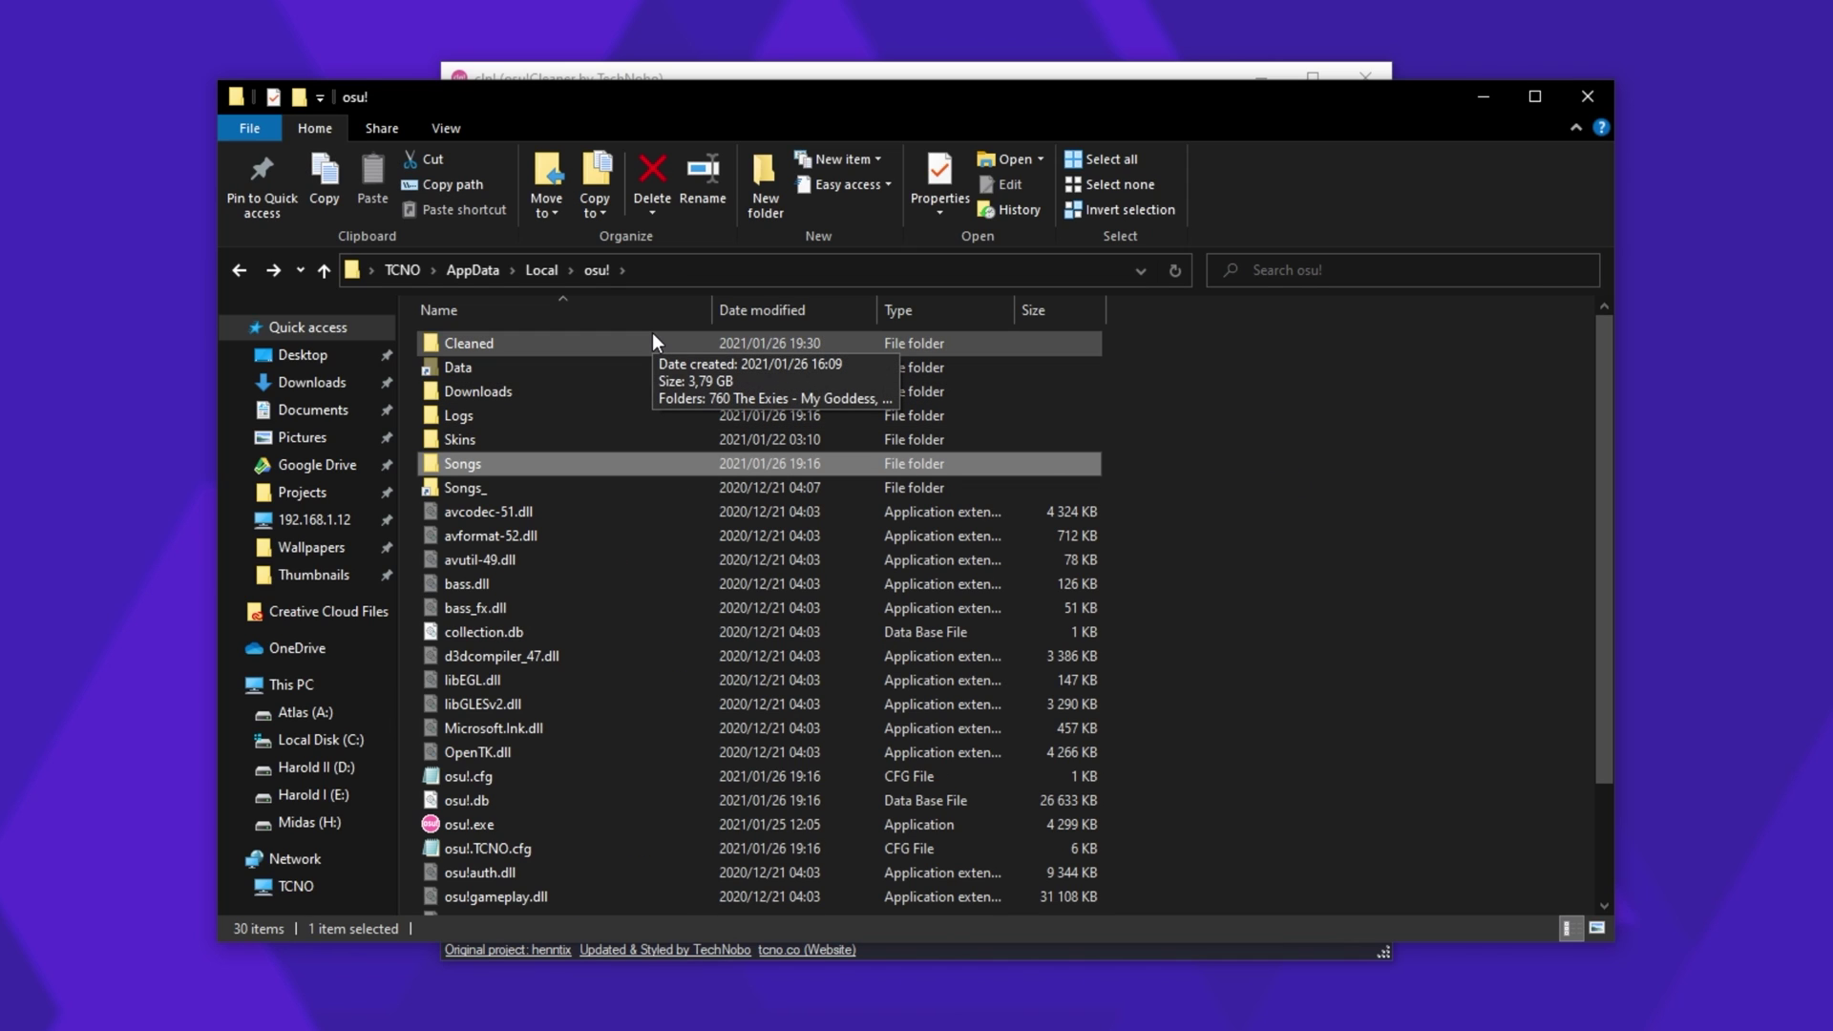
pyautogui.click(732, 482)
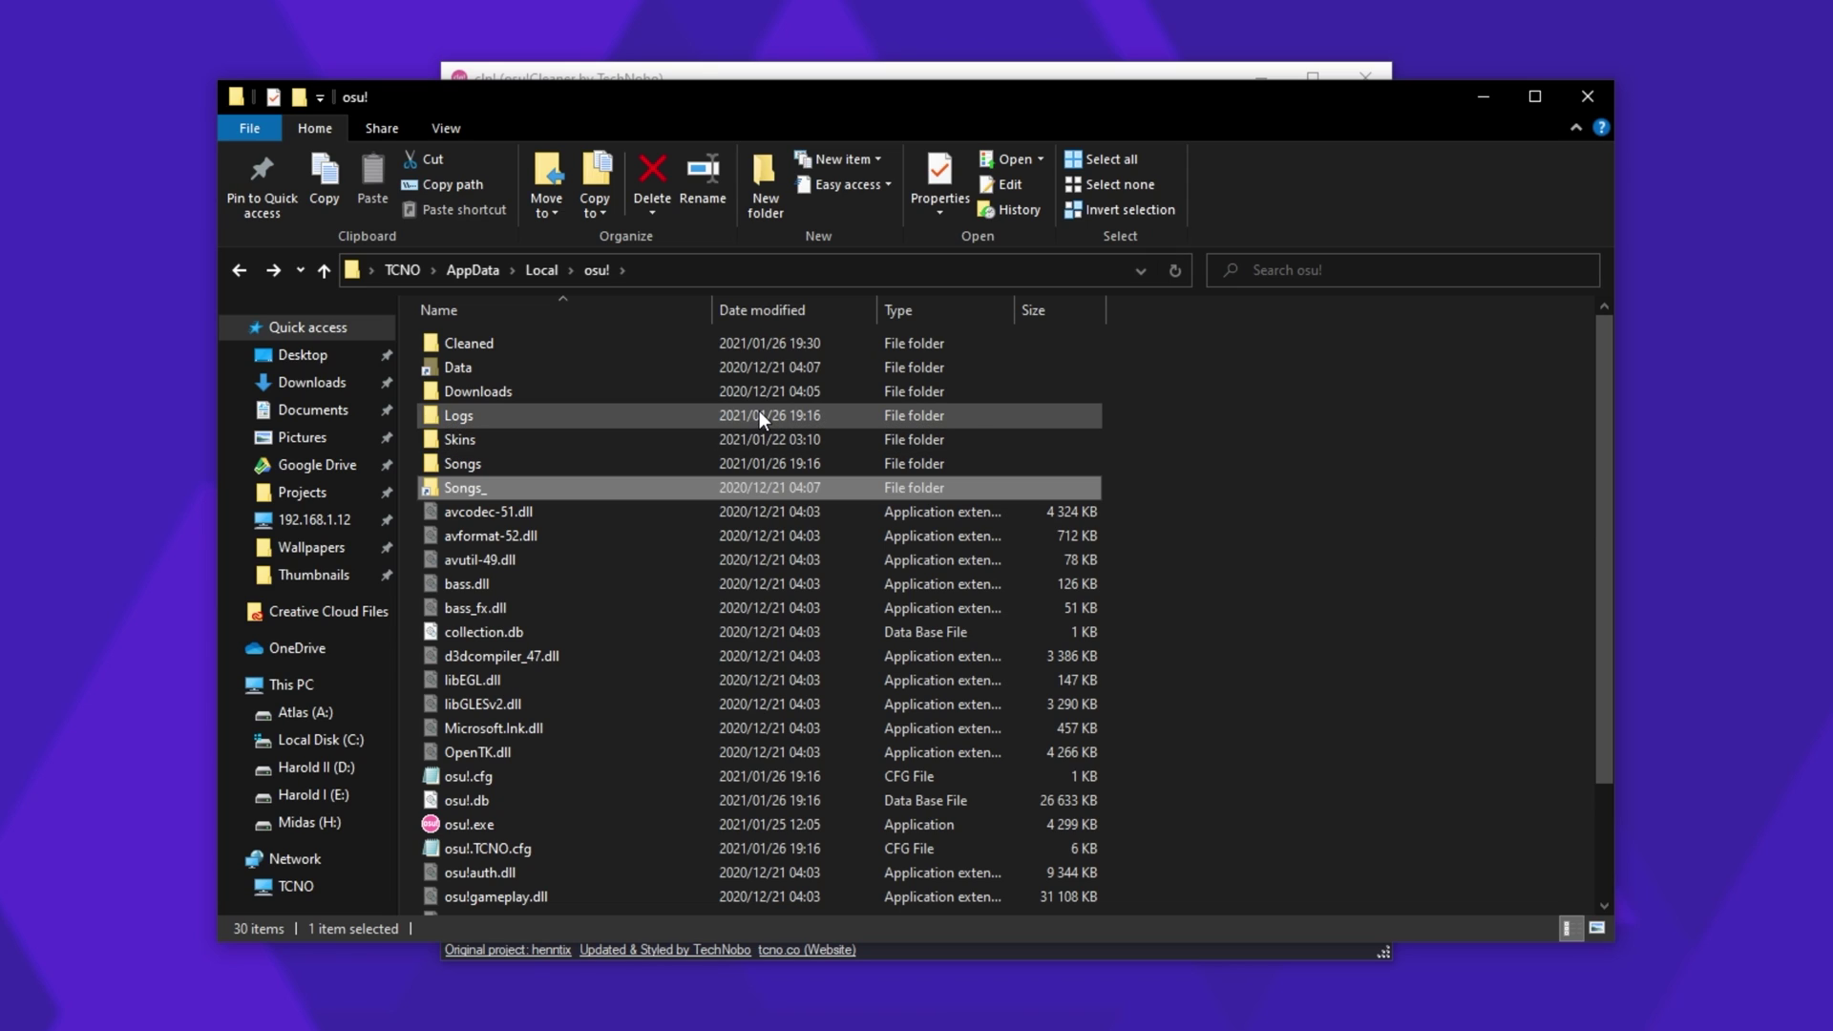
# Bring the cleaner forward and clear the Videos, Backgrounds and Leftover files options.
pyautogui.click(1133, 71)
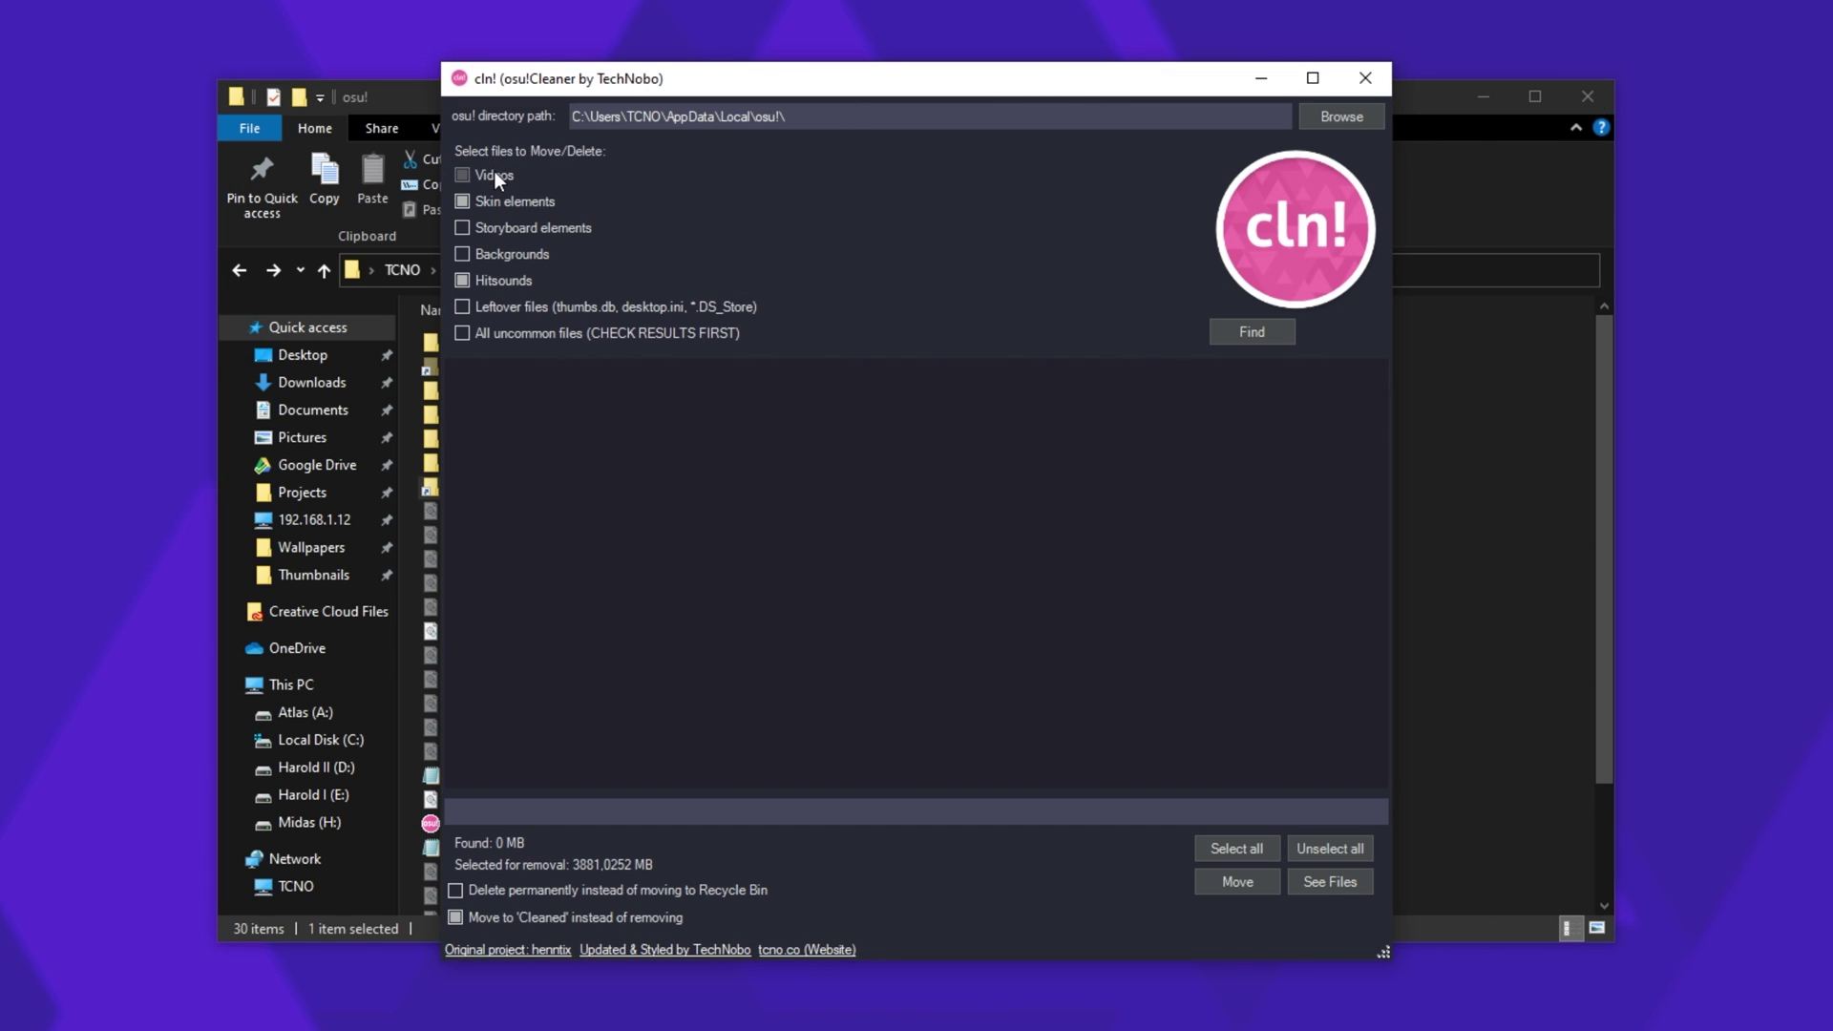
pyautogui.click(495, 169)
# Return to the osu! folder and permanently delete the Cleaned folder and the Songs folder.
pyautogui.click(1404, 224)
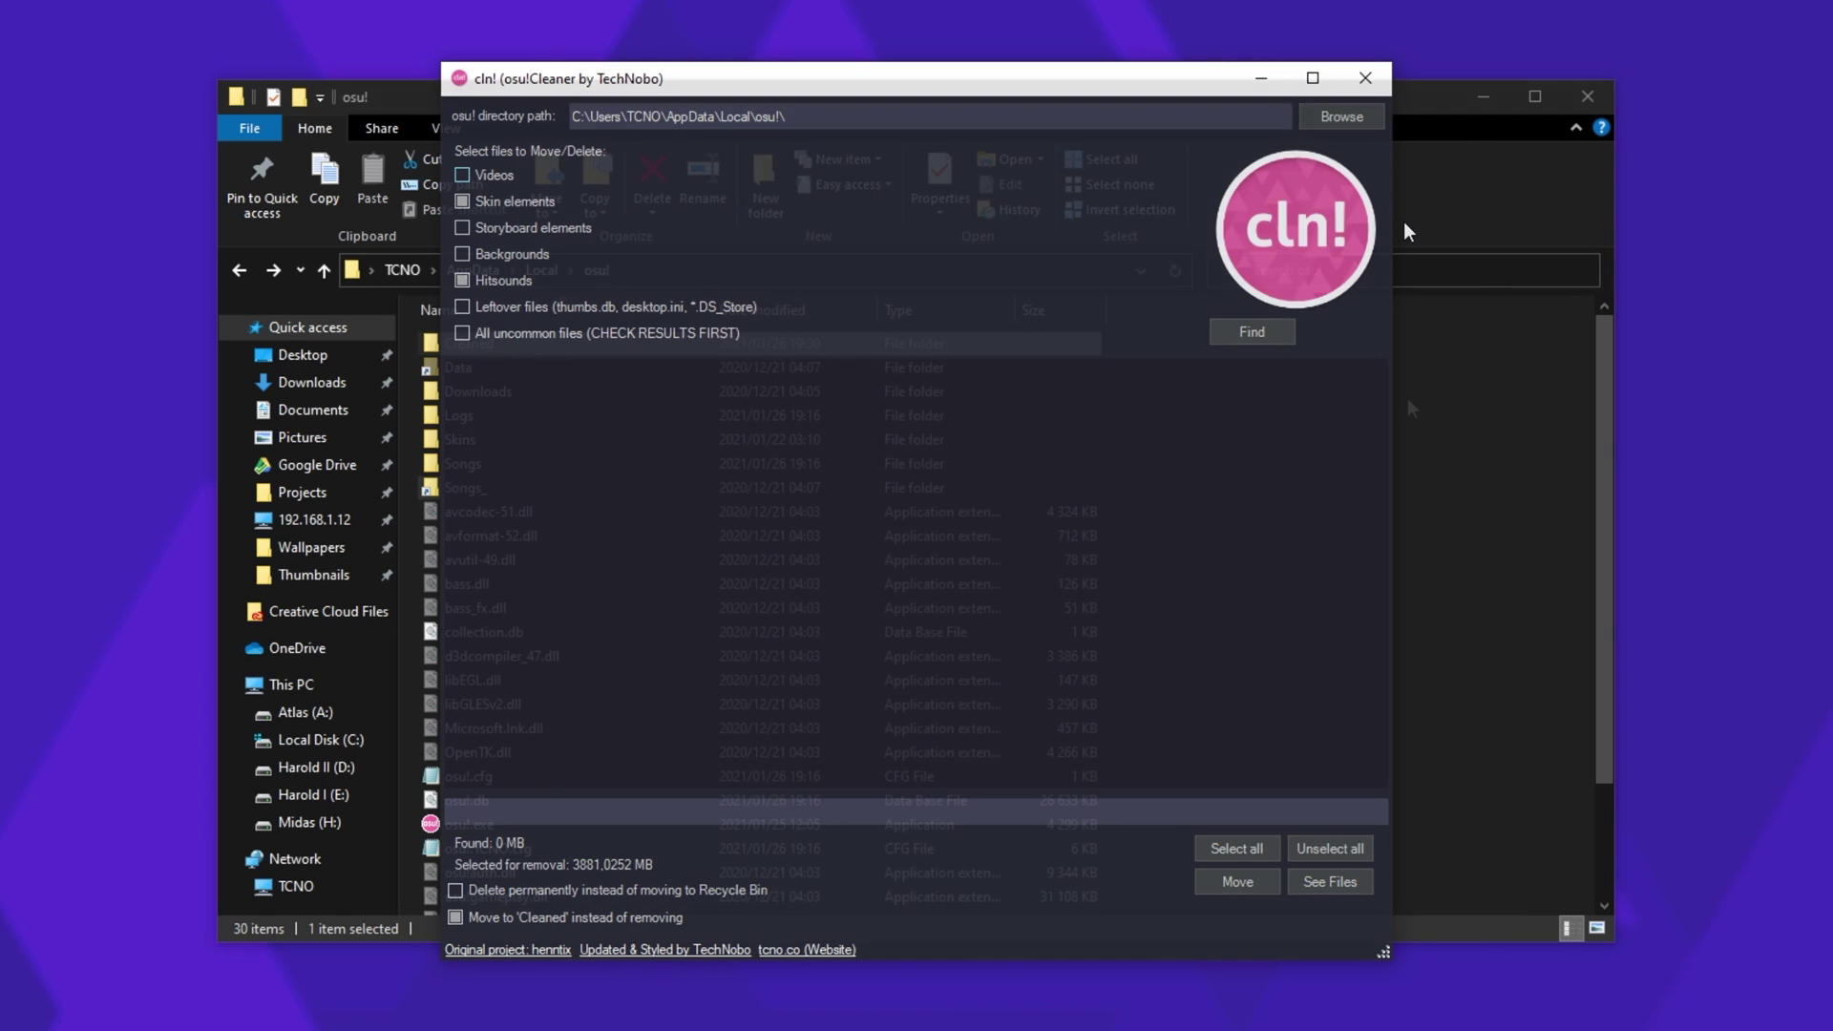
pyautogui.hotkey('shift', 'Delete')
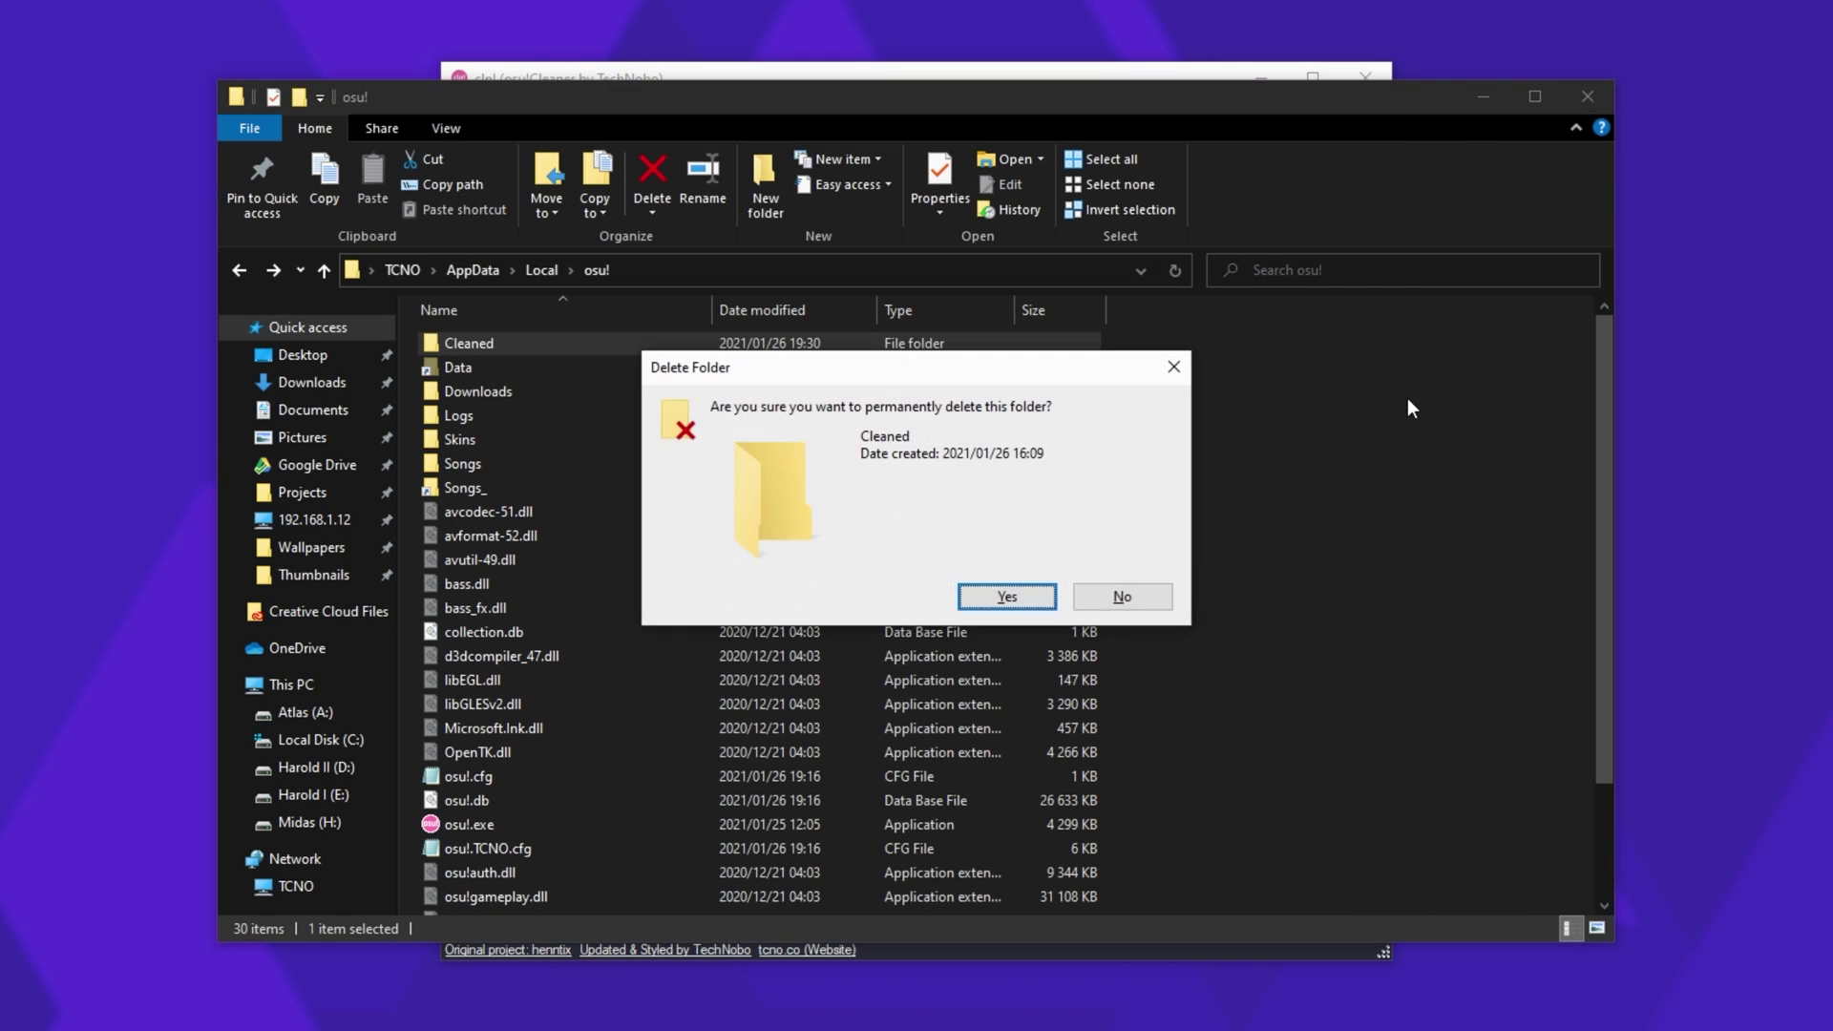
pyautogui.press('Escape')
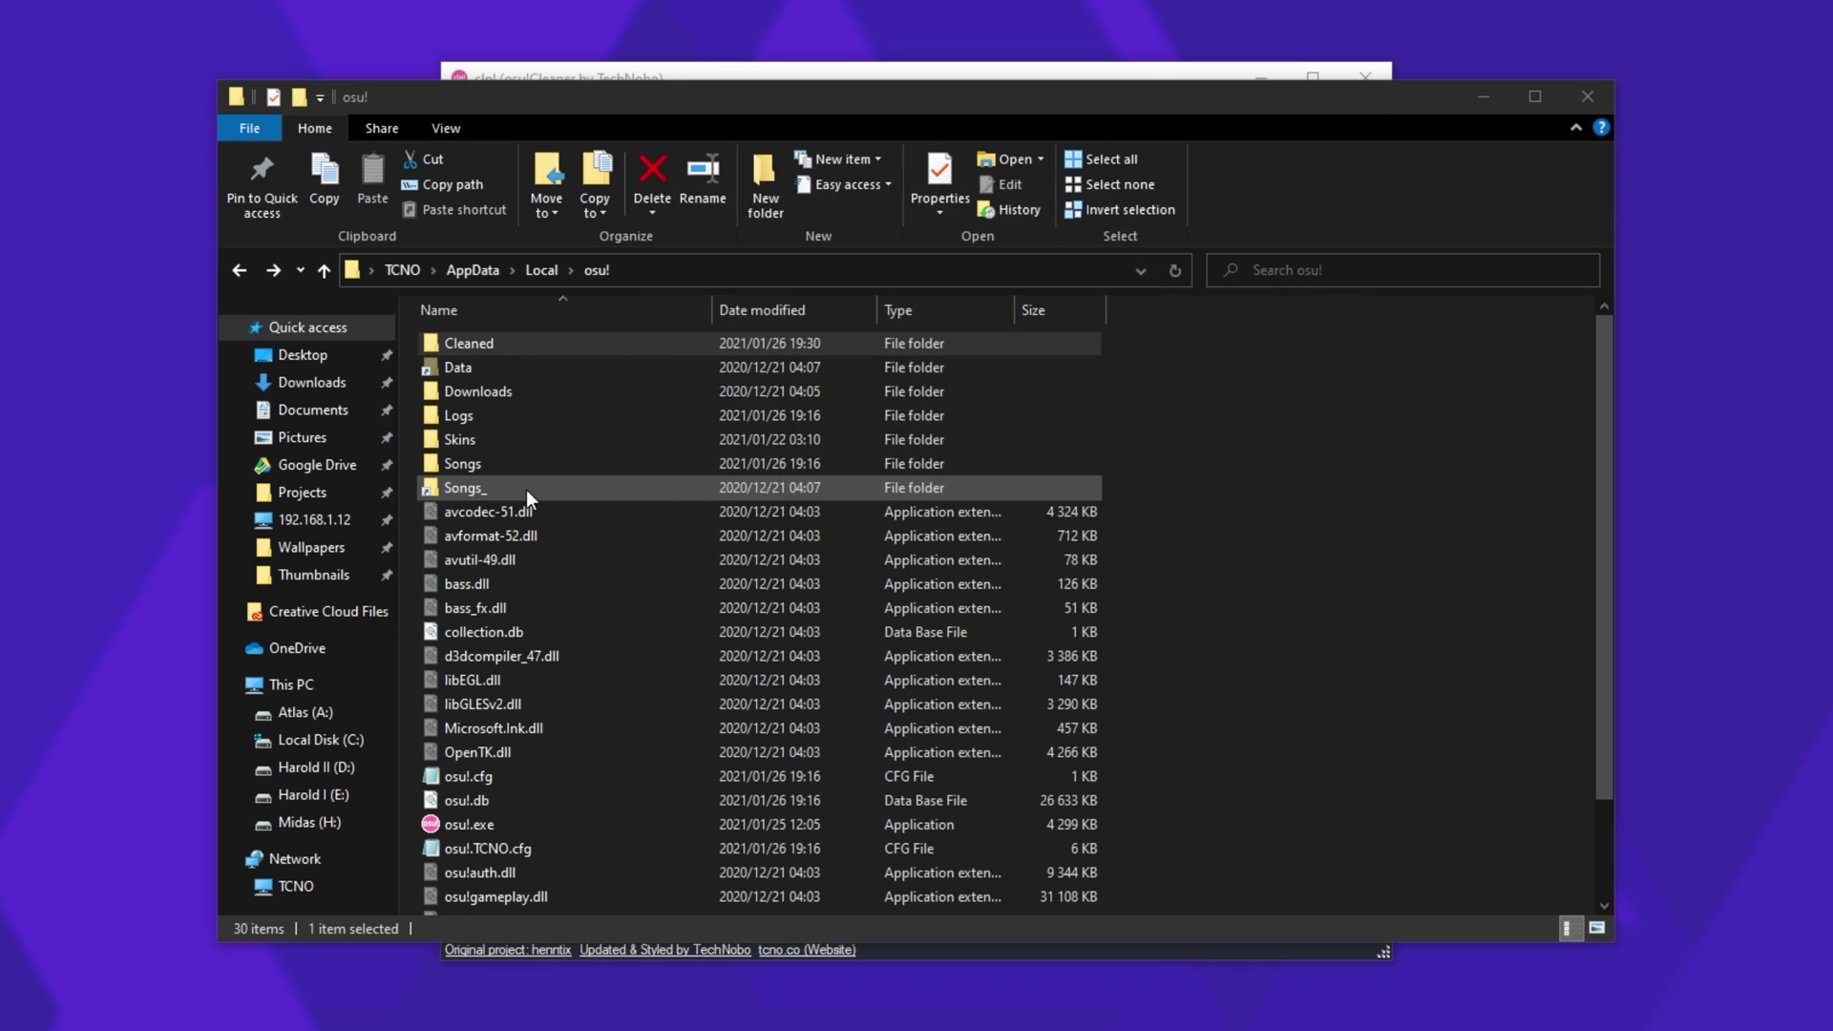
pyautogui.click(495, 441)
pyautogui.hotkey('shift', 'Delete')
pyautogui.press('Return')
# Rename the Songs_ folder as Songs.
pyautogui.click(491, 439)
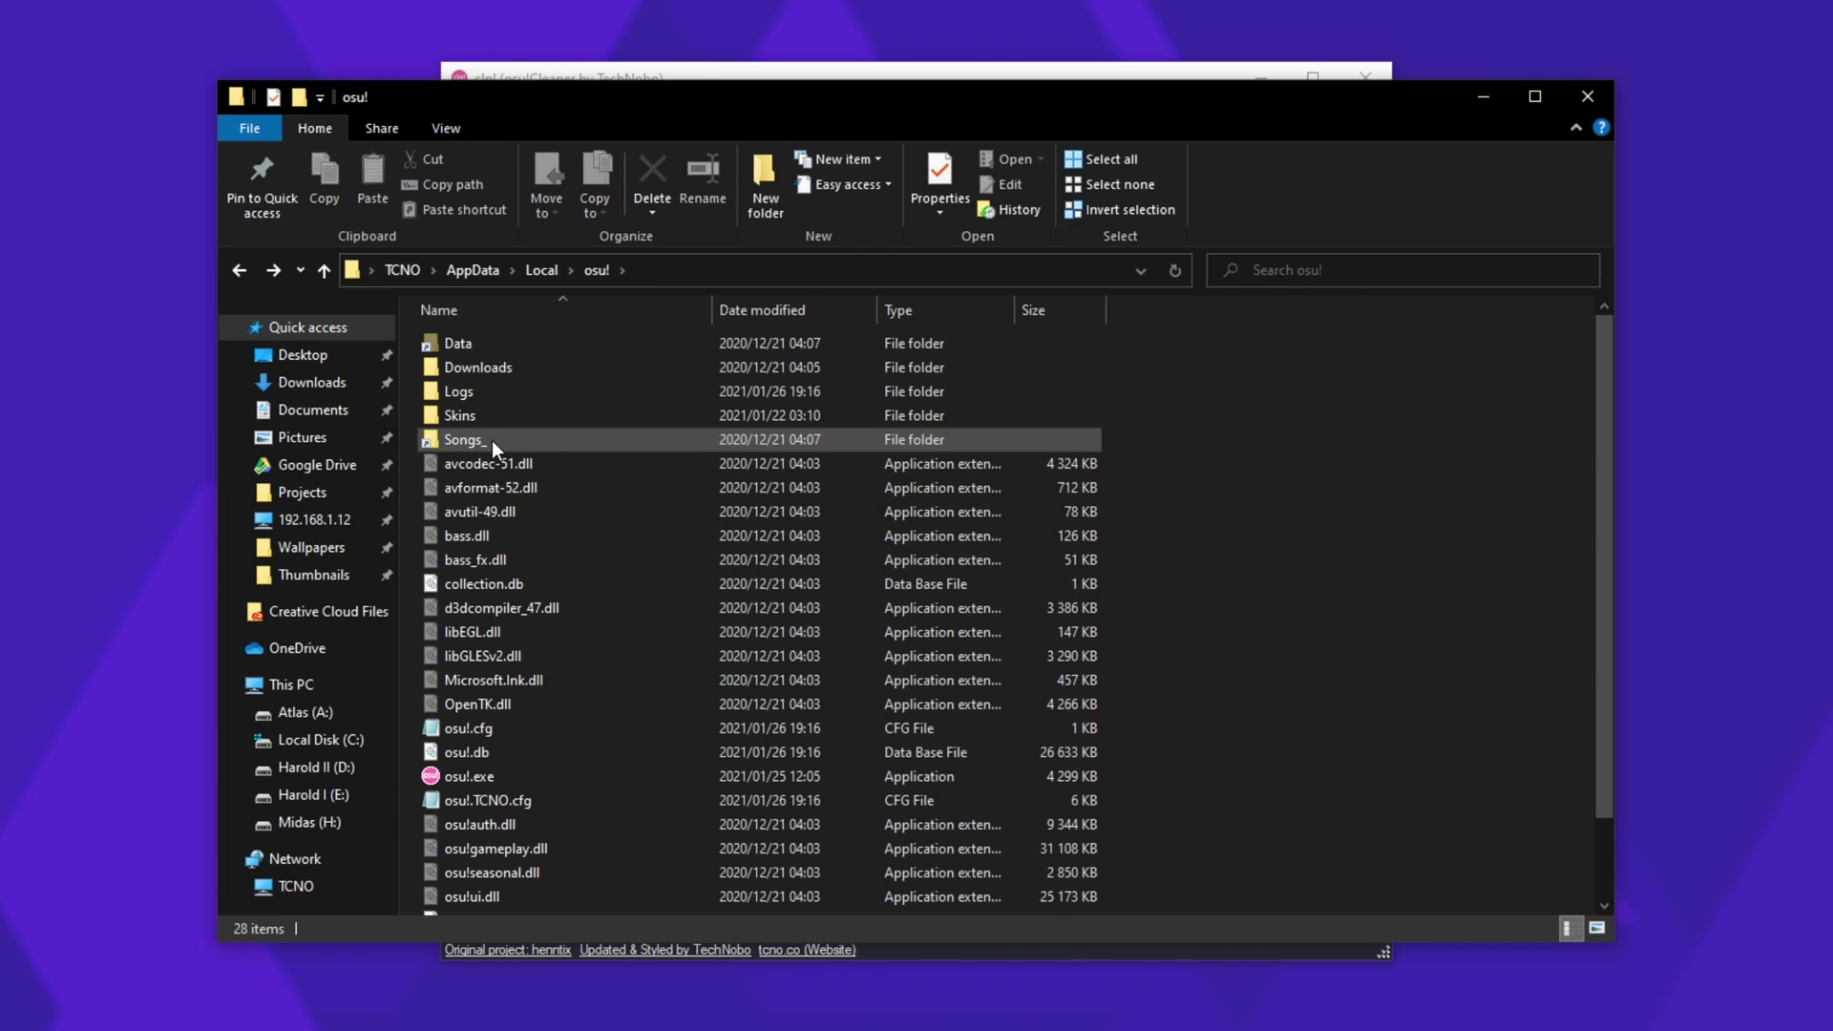
pyautogui.press('F2')
pyautogui.press('End')
pyautogui.press('BackSpace')
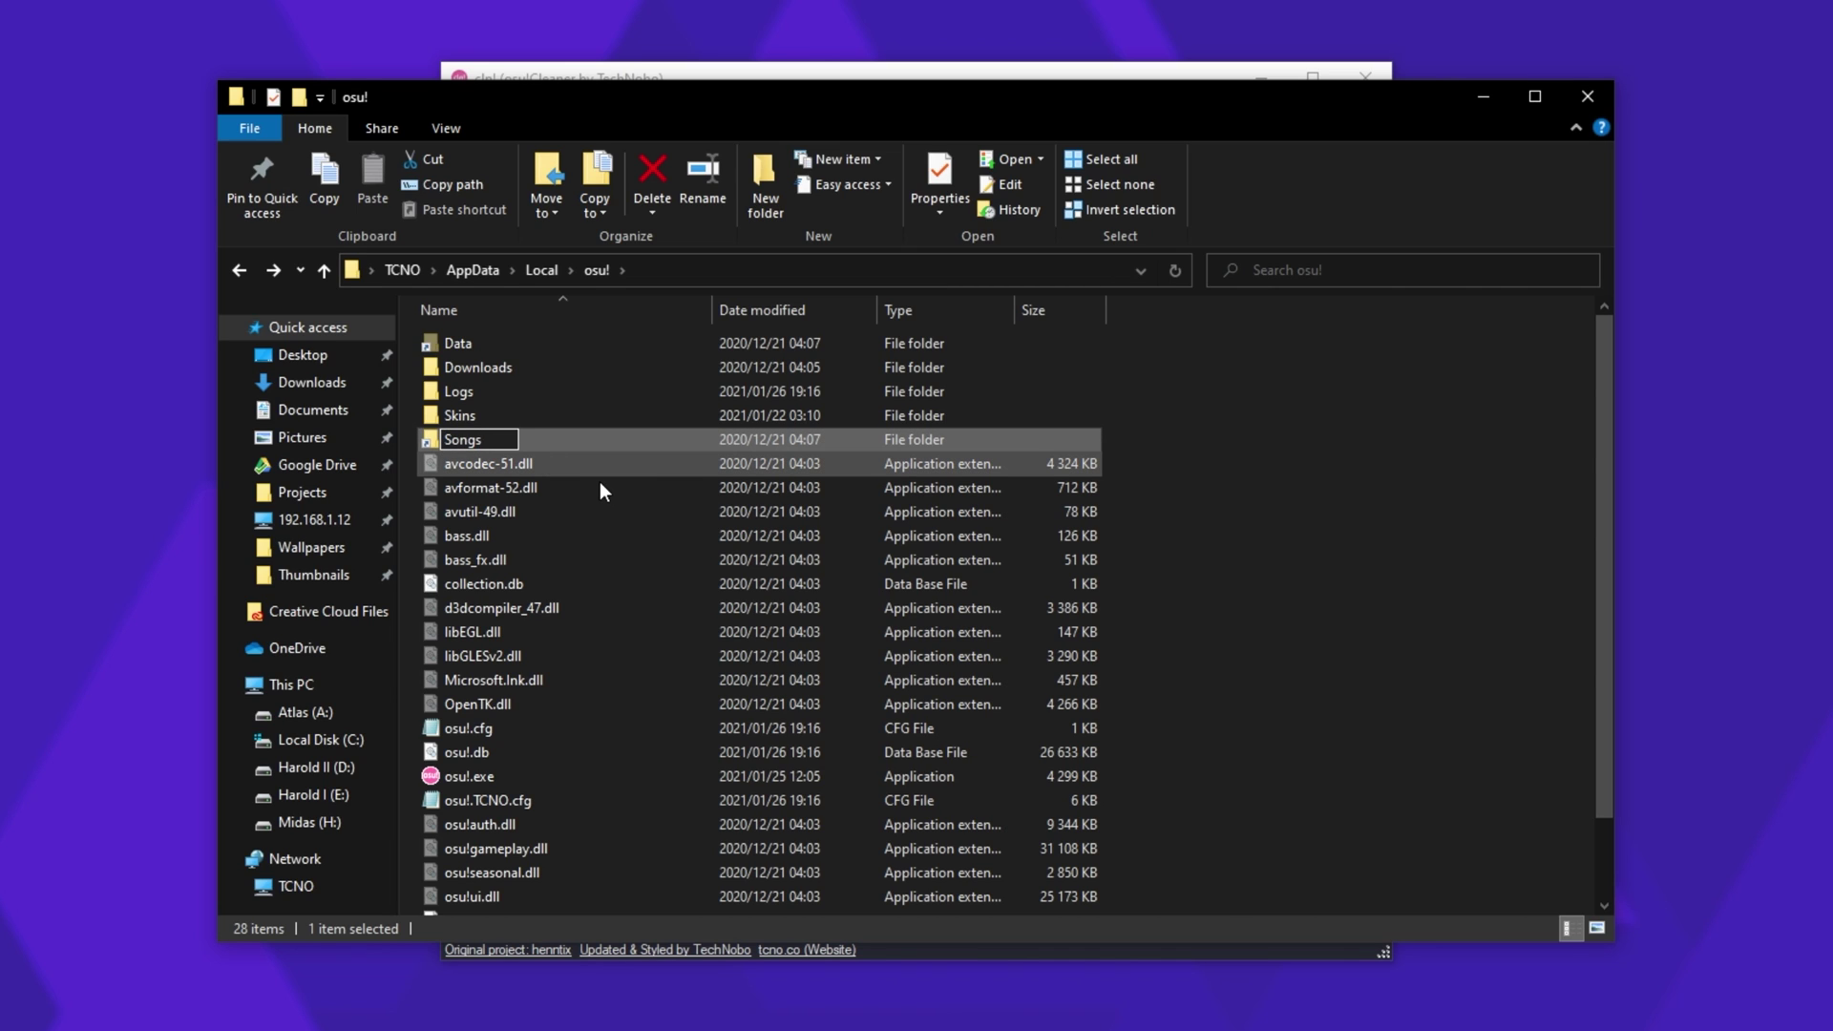
pyautogui.press('Return')
# Go back to the cleaner, find only skin elements and hitsounds, and skim the list of matching files.
pyautogui.click(1482, 96)
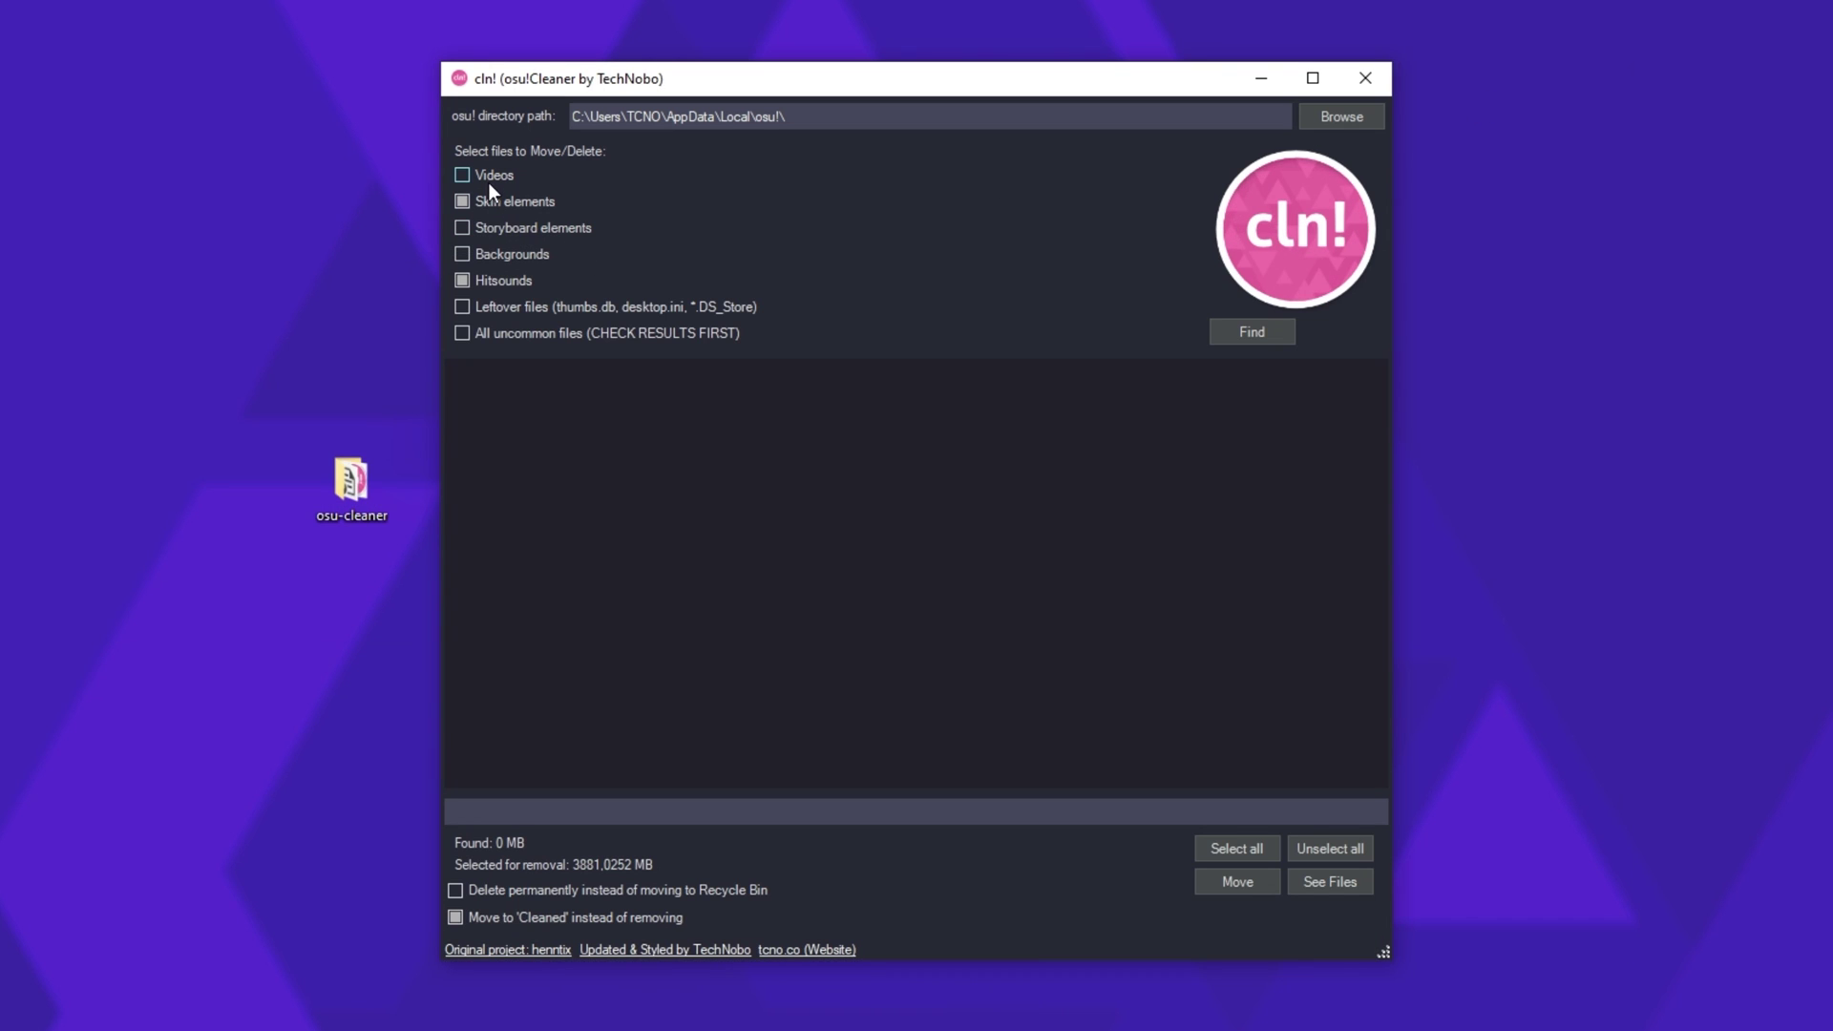
pyautogui.click(1211, 332)
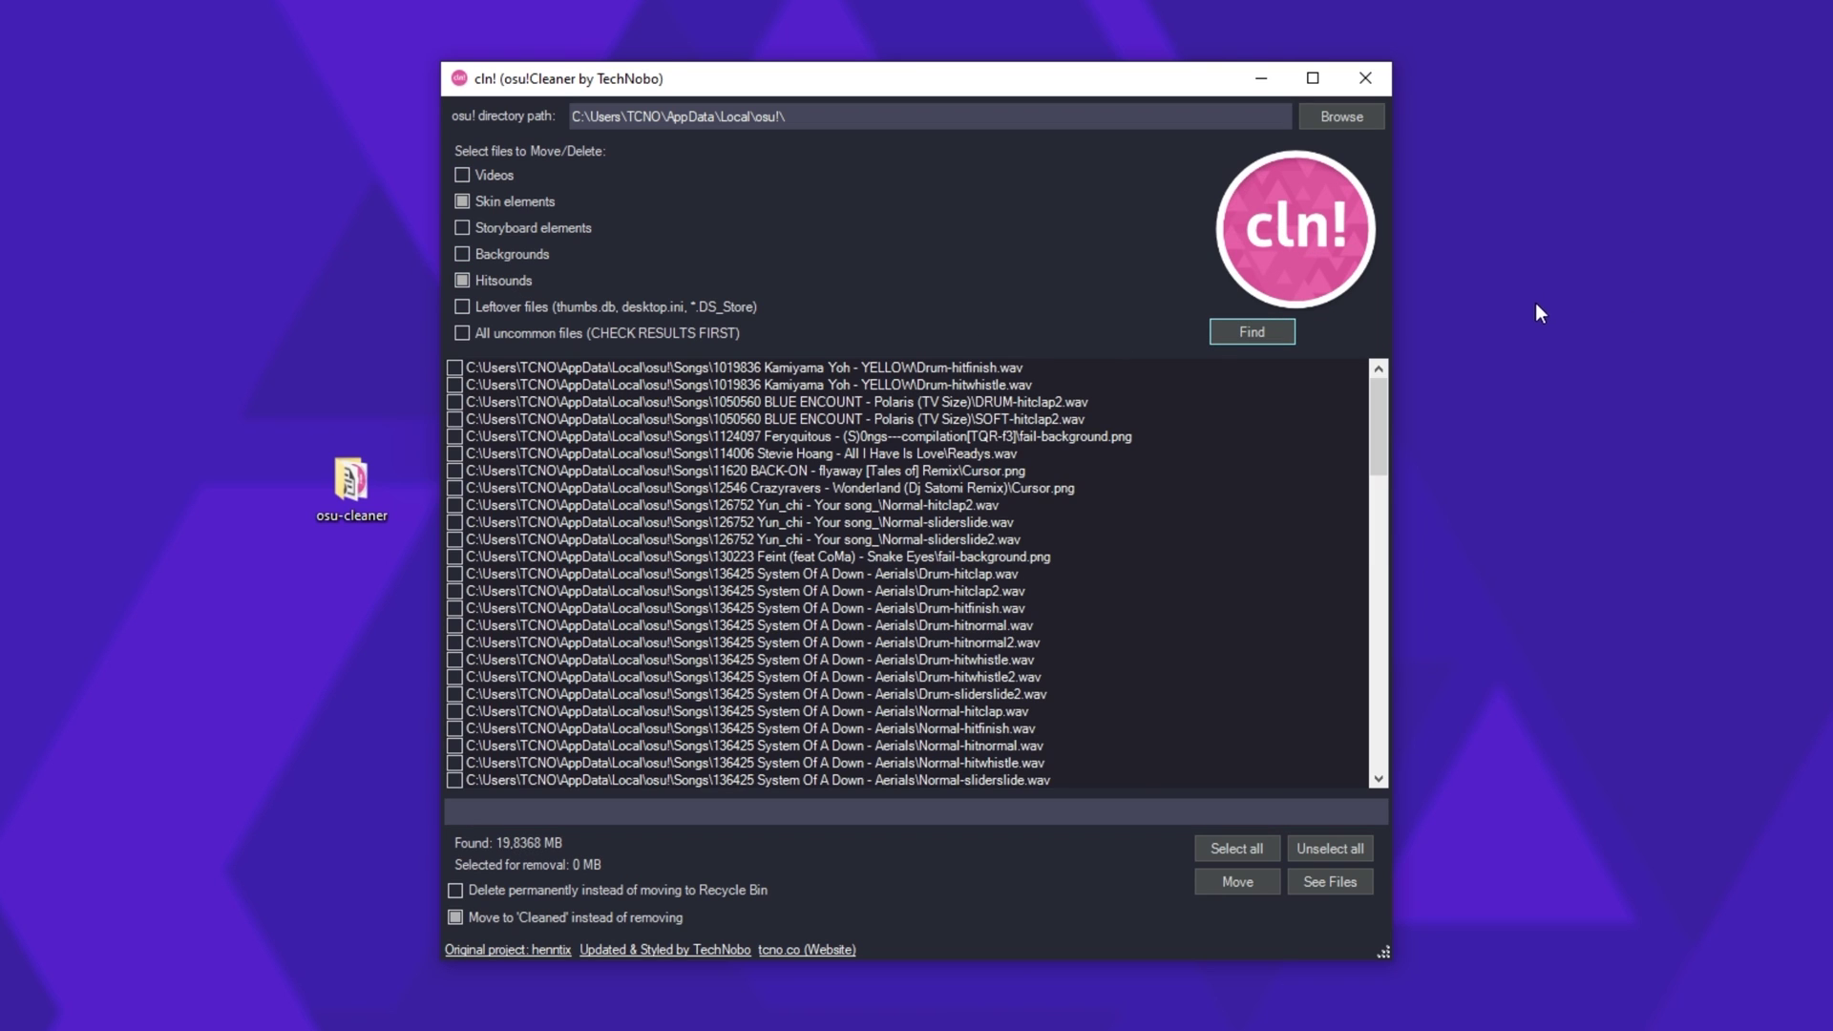
pyautogui.scroll(-20, 1075, 609)
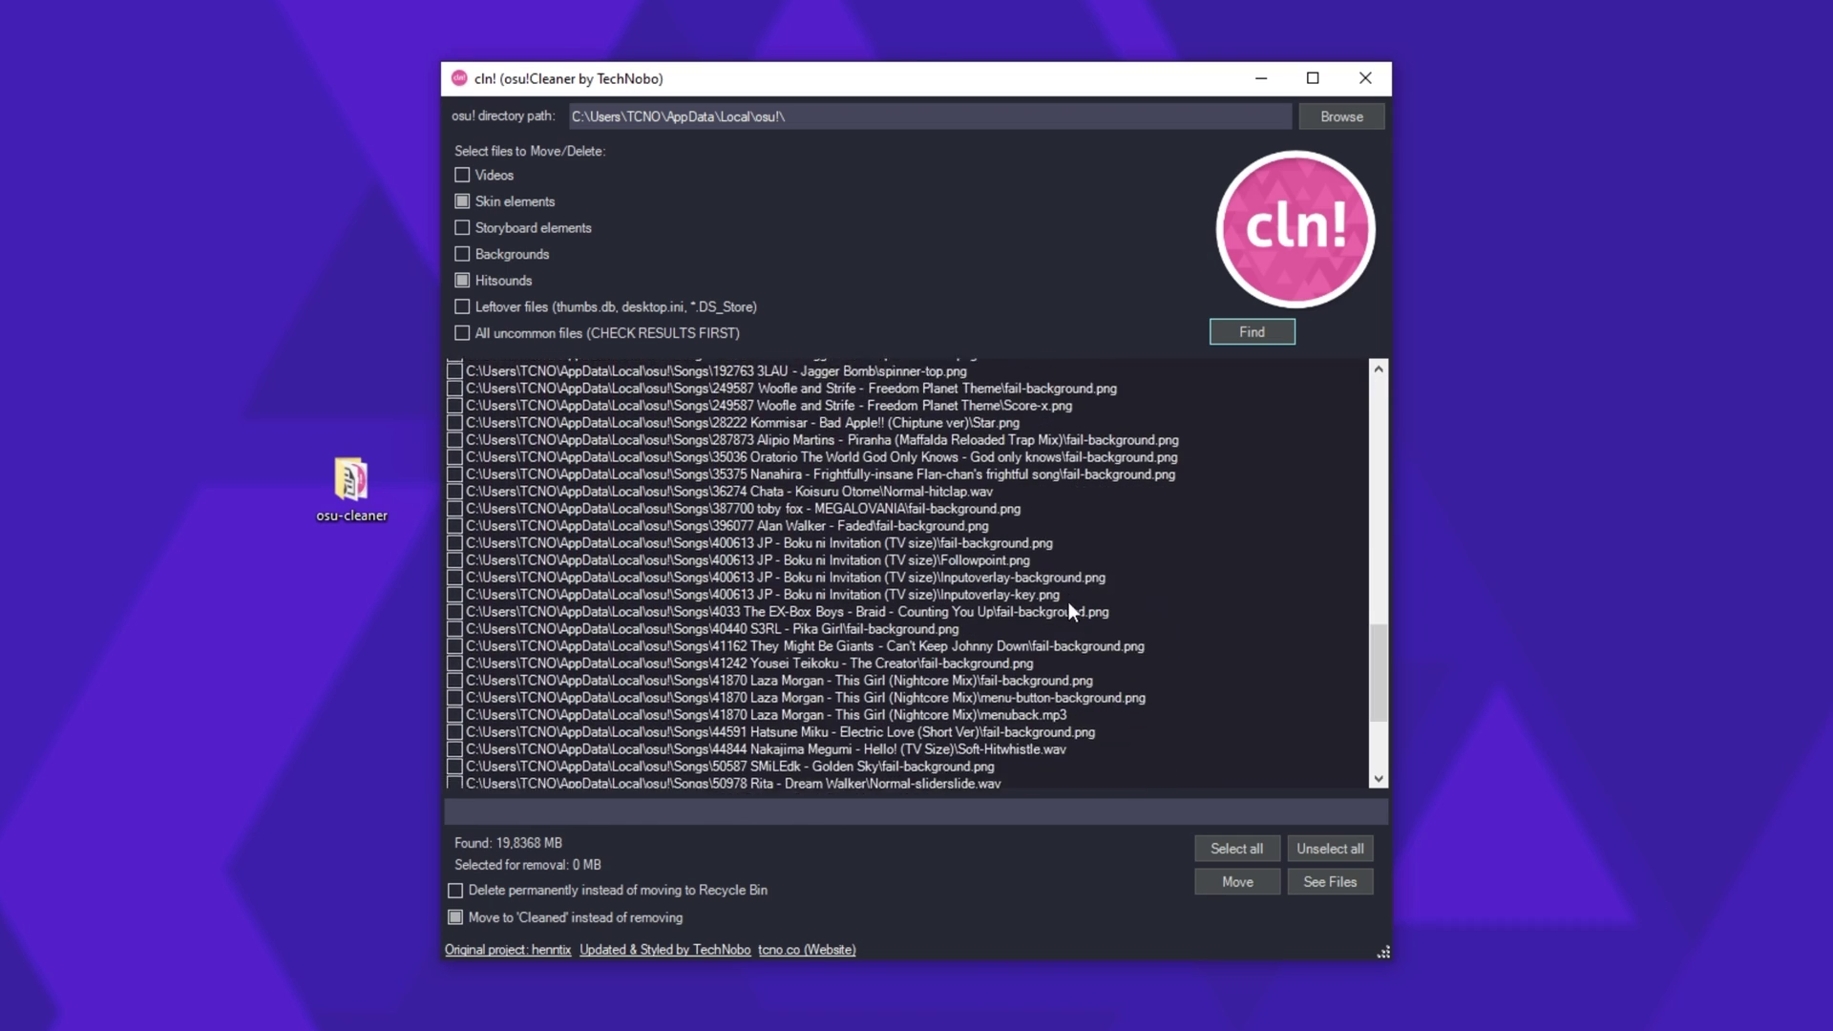
pyautogui.scroll(-2, 1068, 603)
pyautogui.moveTo(1377, 685); pyautogui.dragTo(1358, 364)
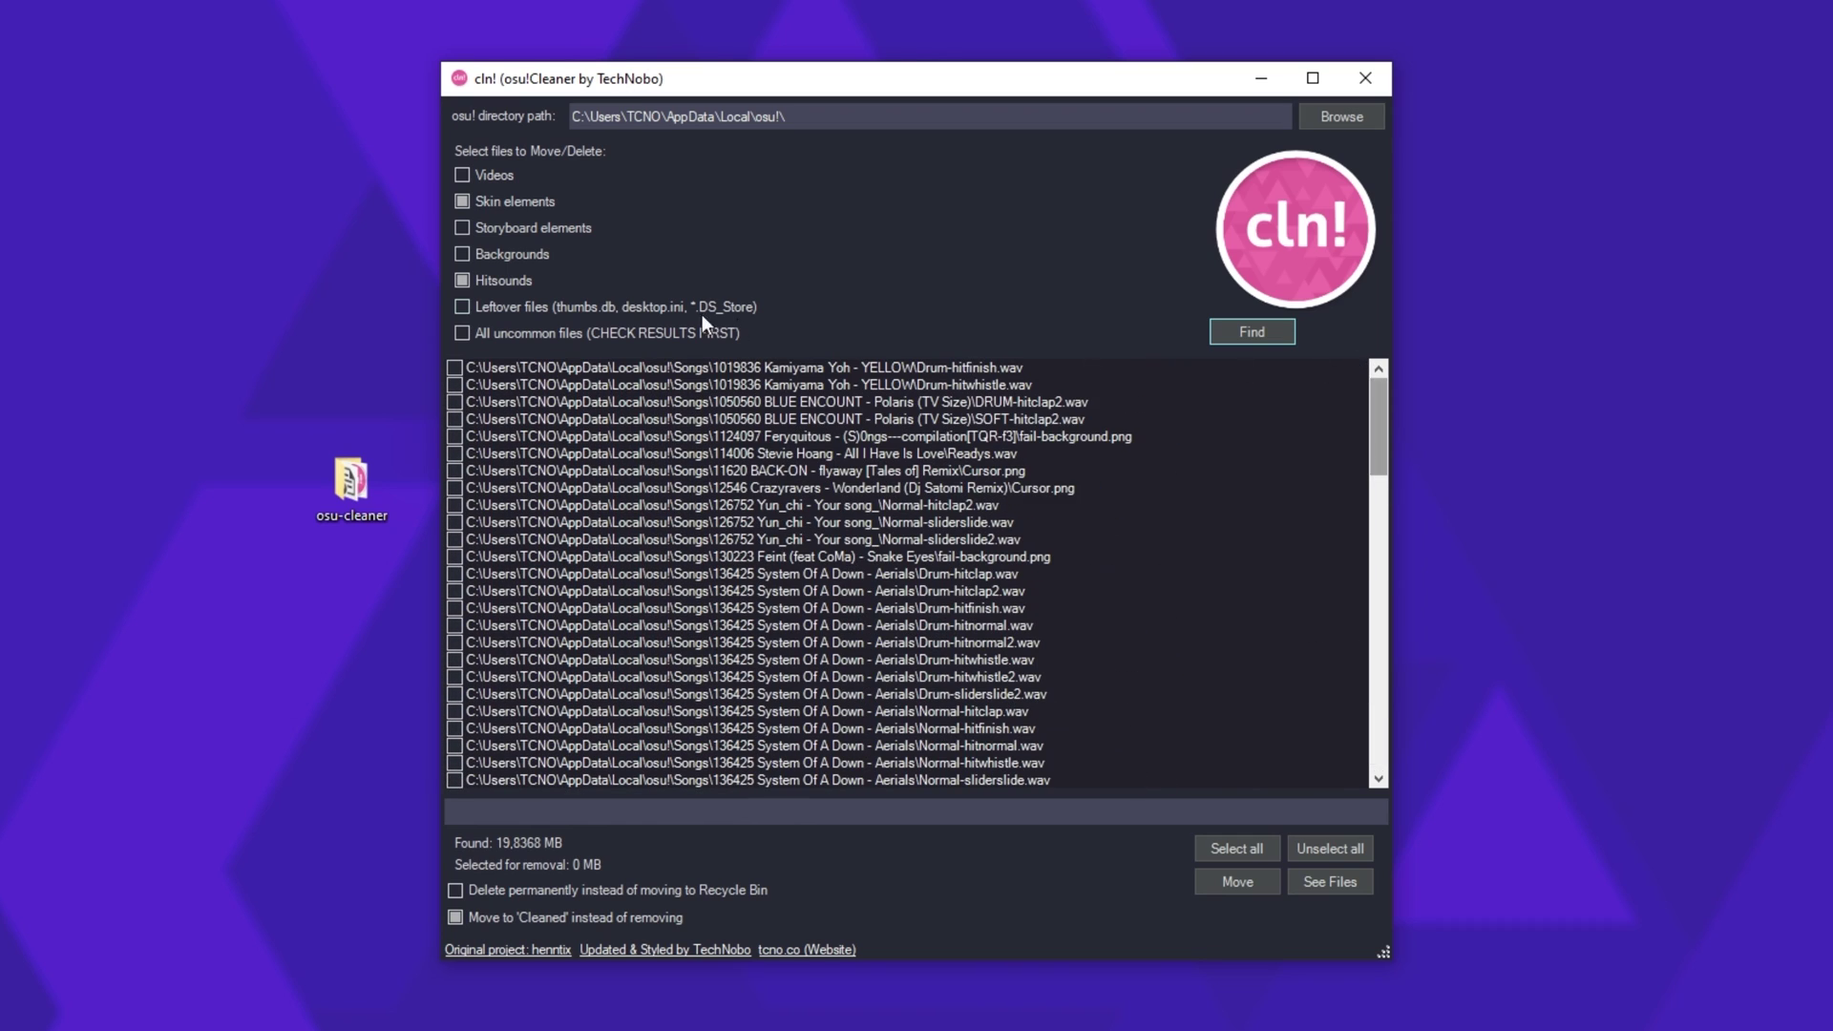
# Also include Videos, Storyboard elements, Backgrounds and Leftover files, and run the search for removable files again.
pyautogui.click(521, 248)
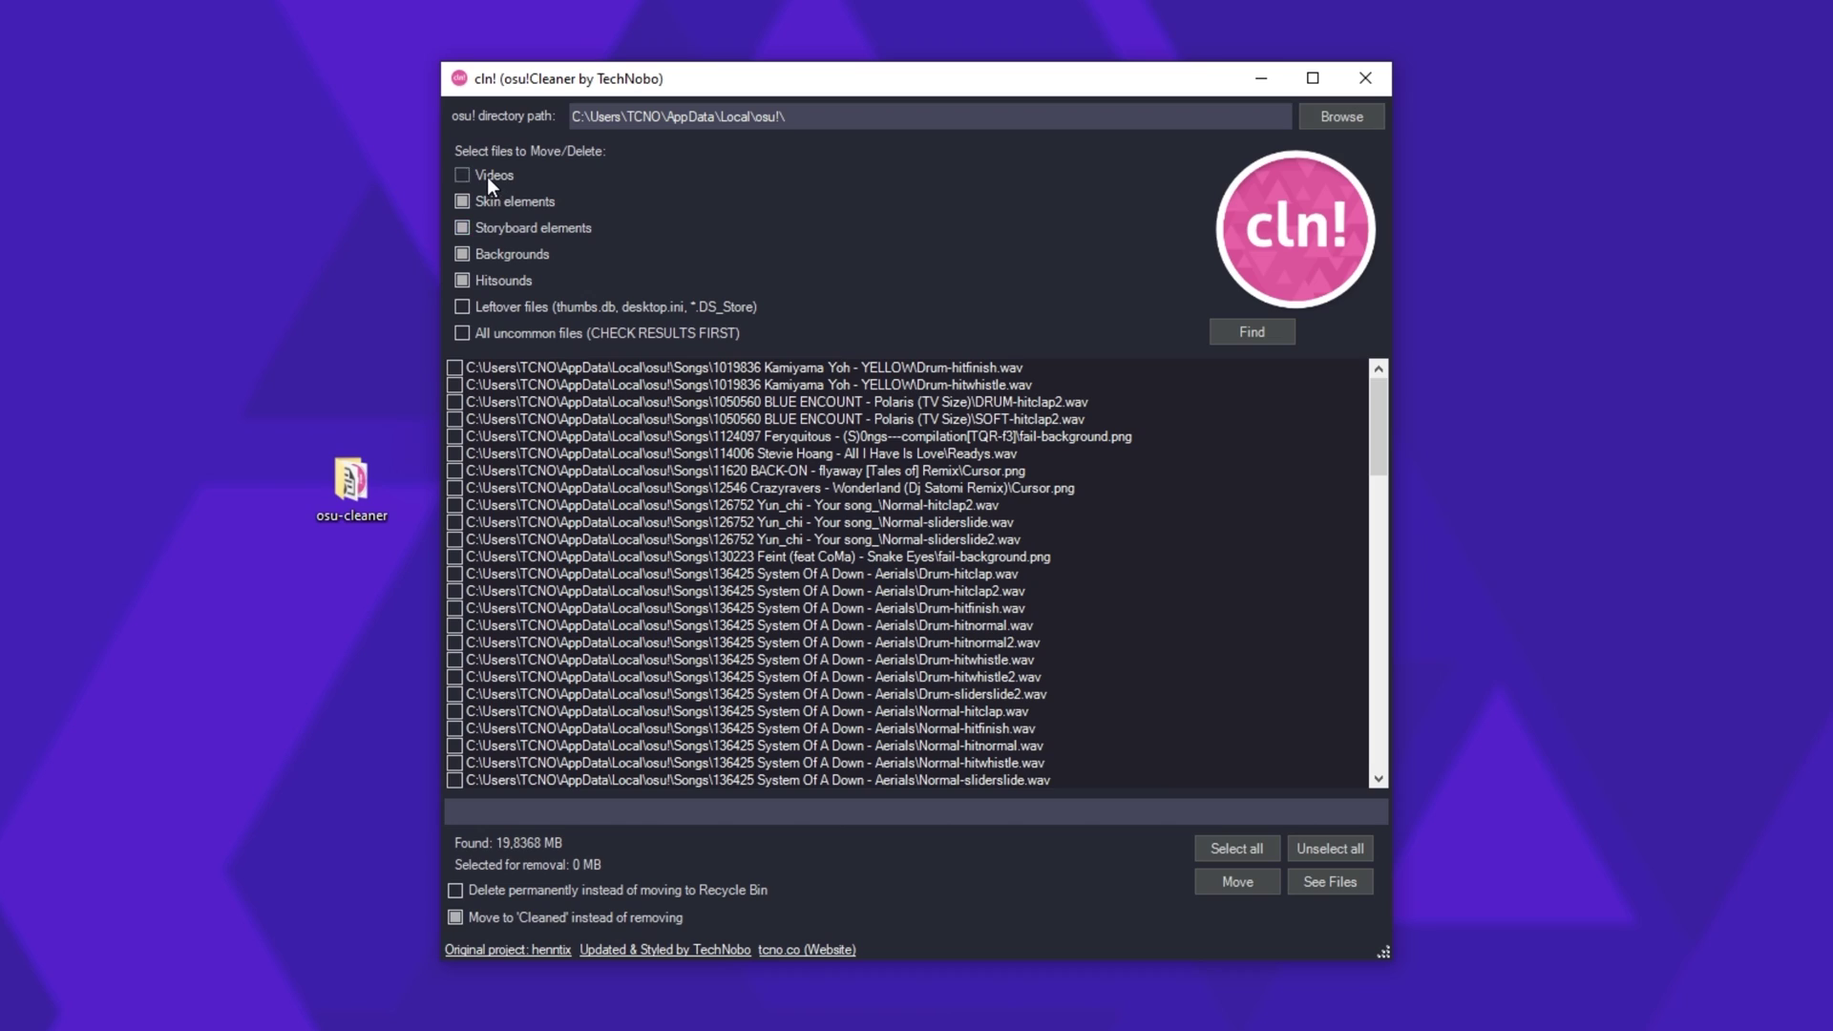
pyautogui.click(842, 306)
pyautogui.click(1217, 335)
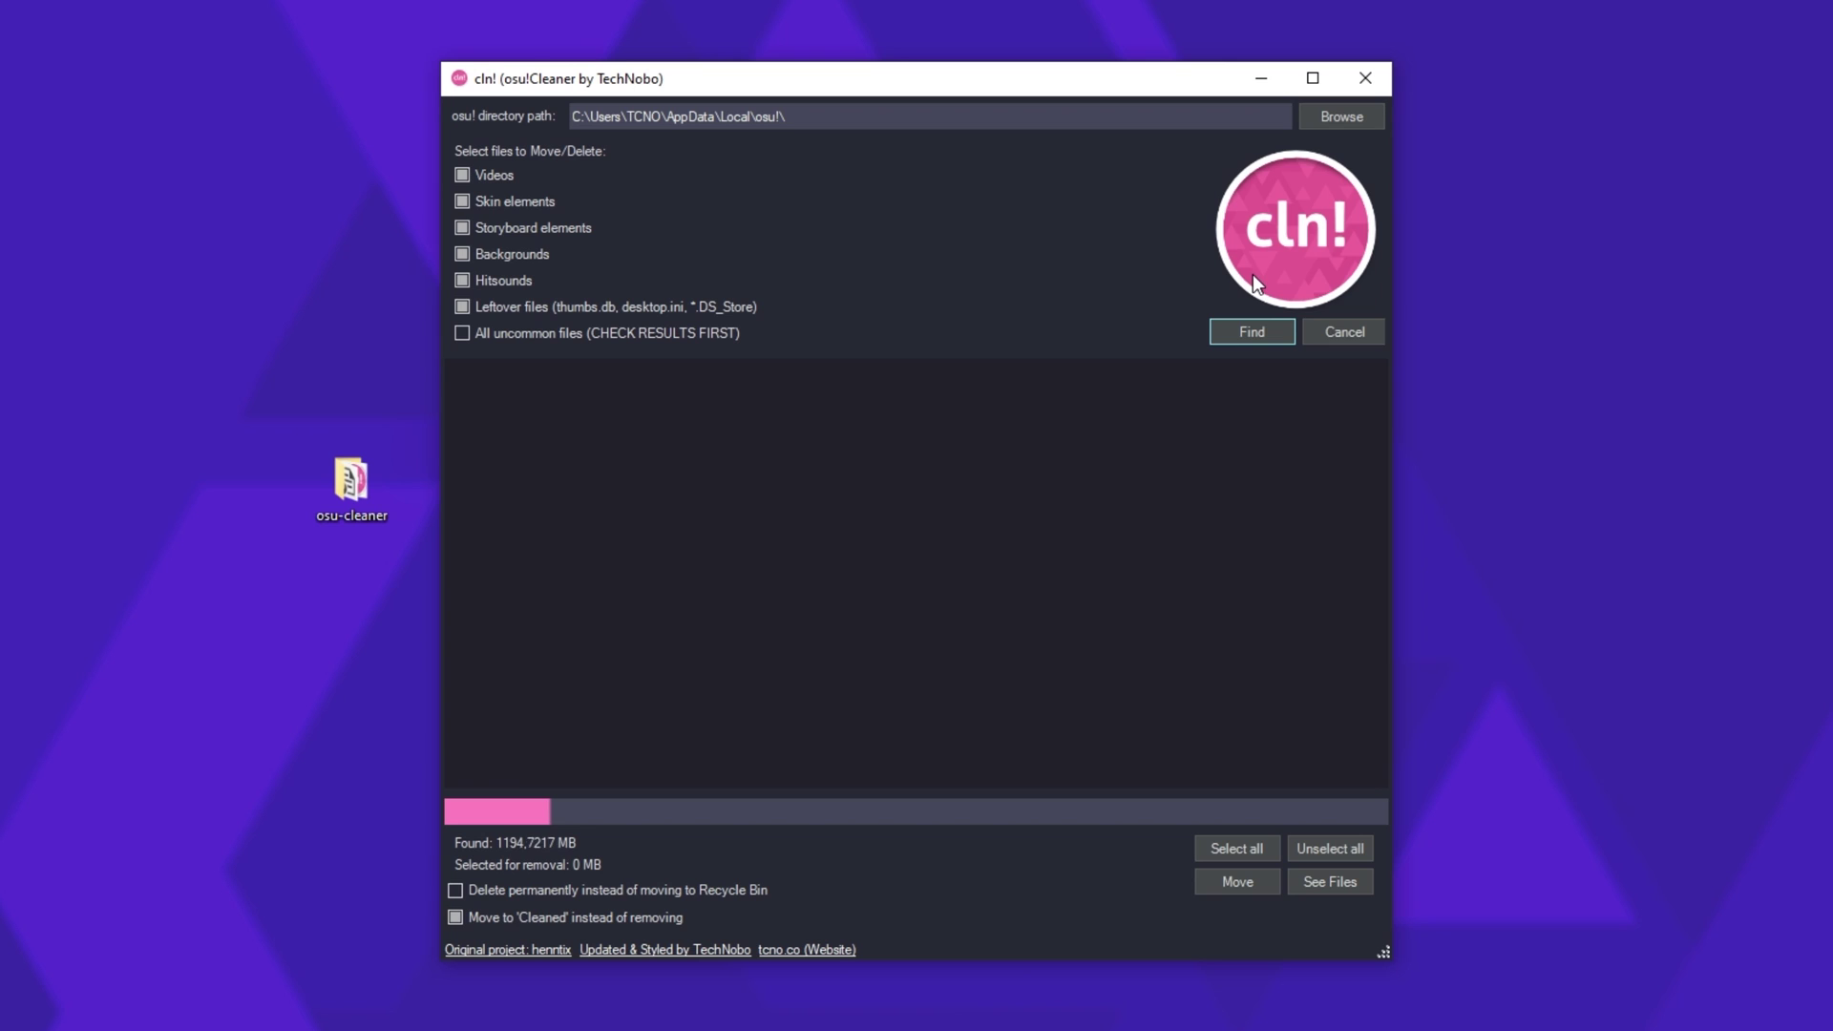
pyautogui.moveTo(1438, 13); pyautogui.dragTo(415, 999)
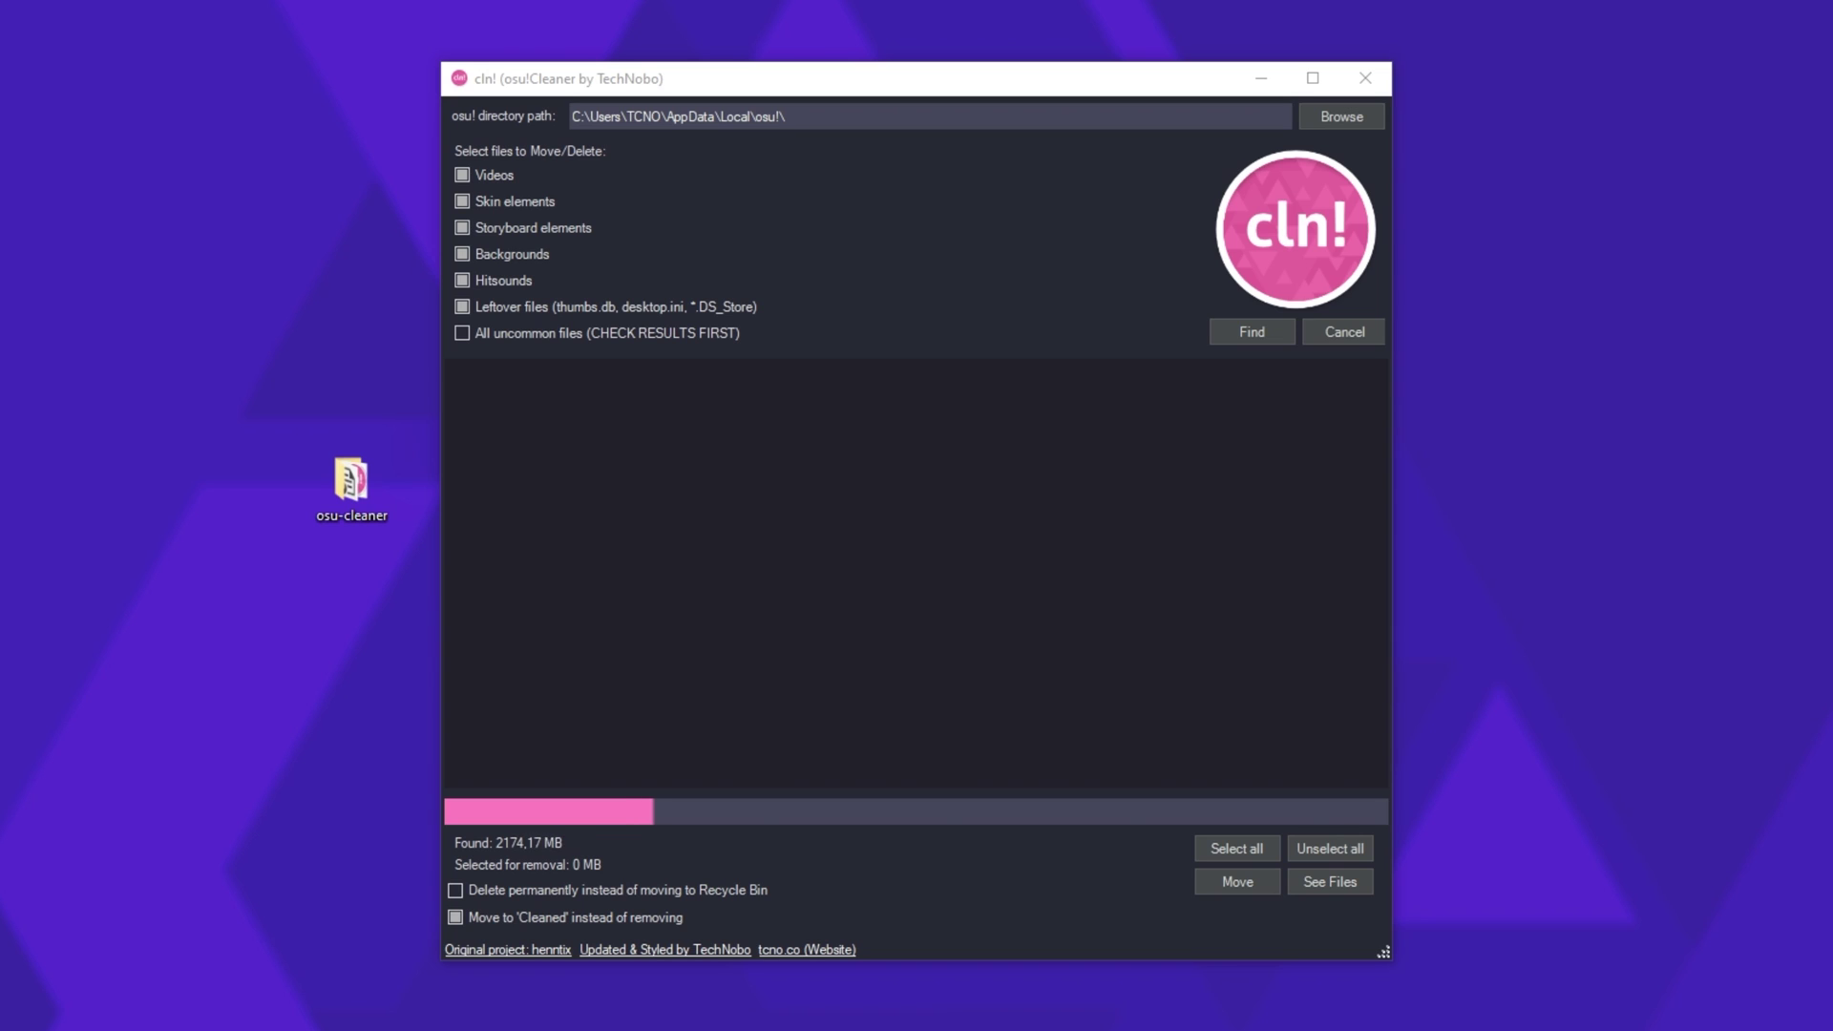
pyautogui.click(1342, 342)
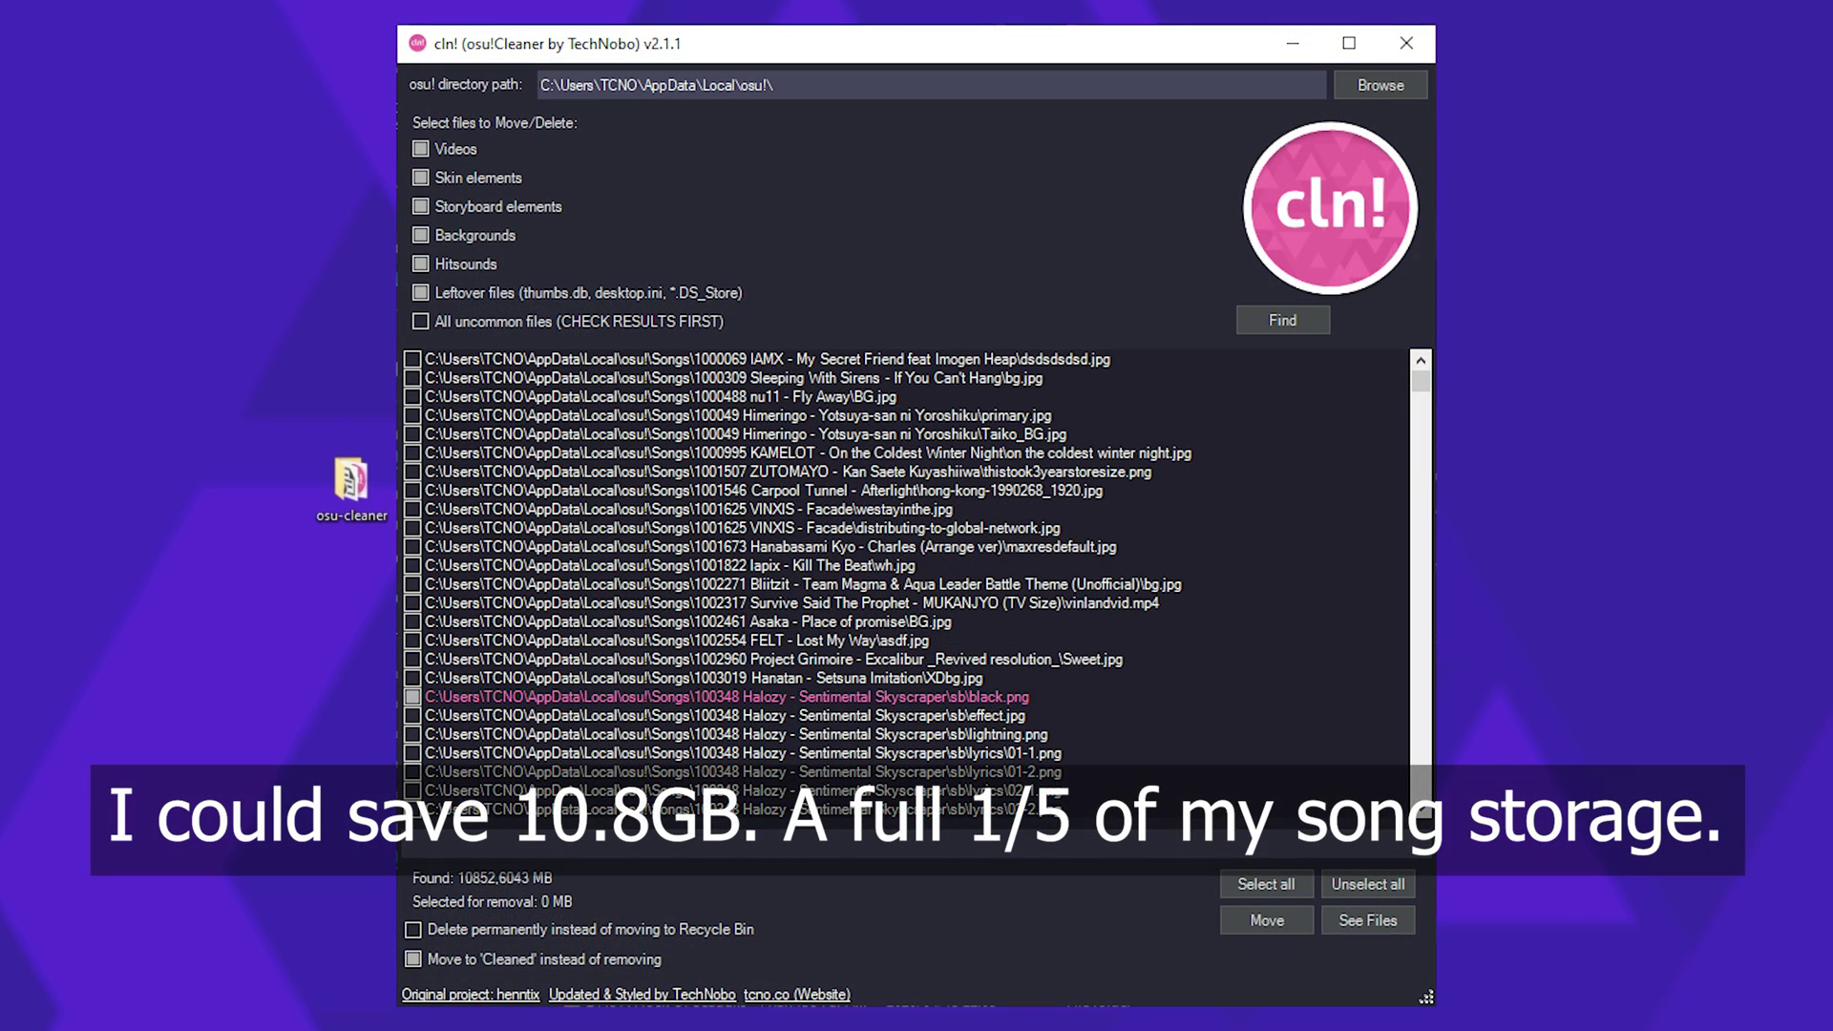